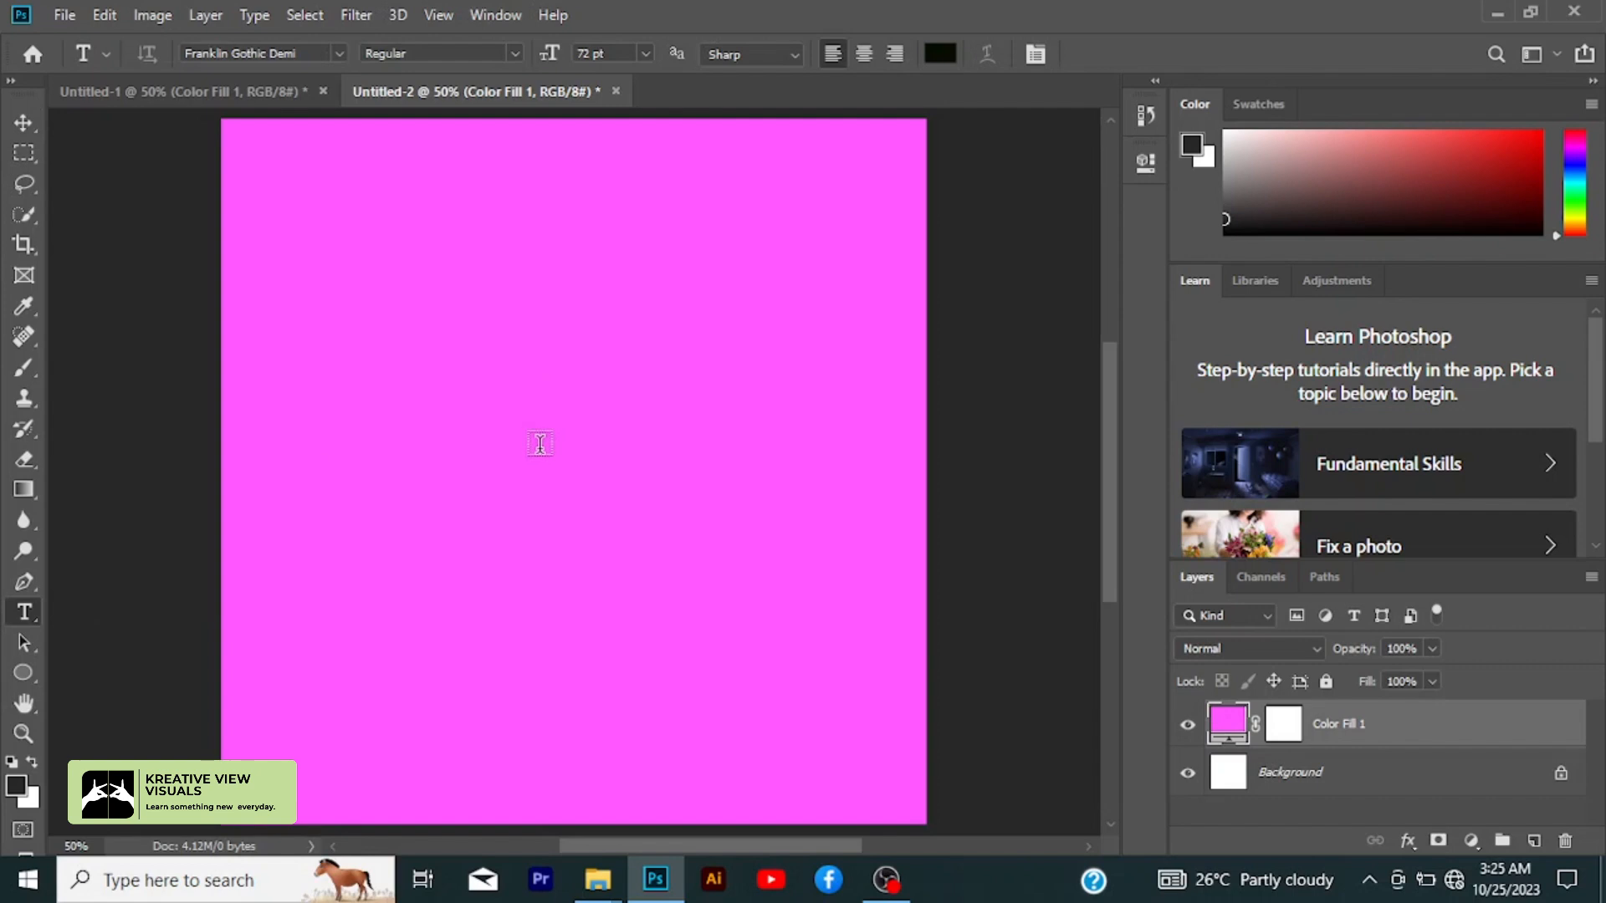
# - Add a text layer reading "5" near the middle of the pink canvas in 72 pt Franklin Gothic Demi
pyautogui.click(541, 443)
pyautogui.write('5')
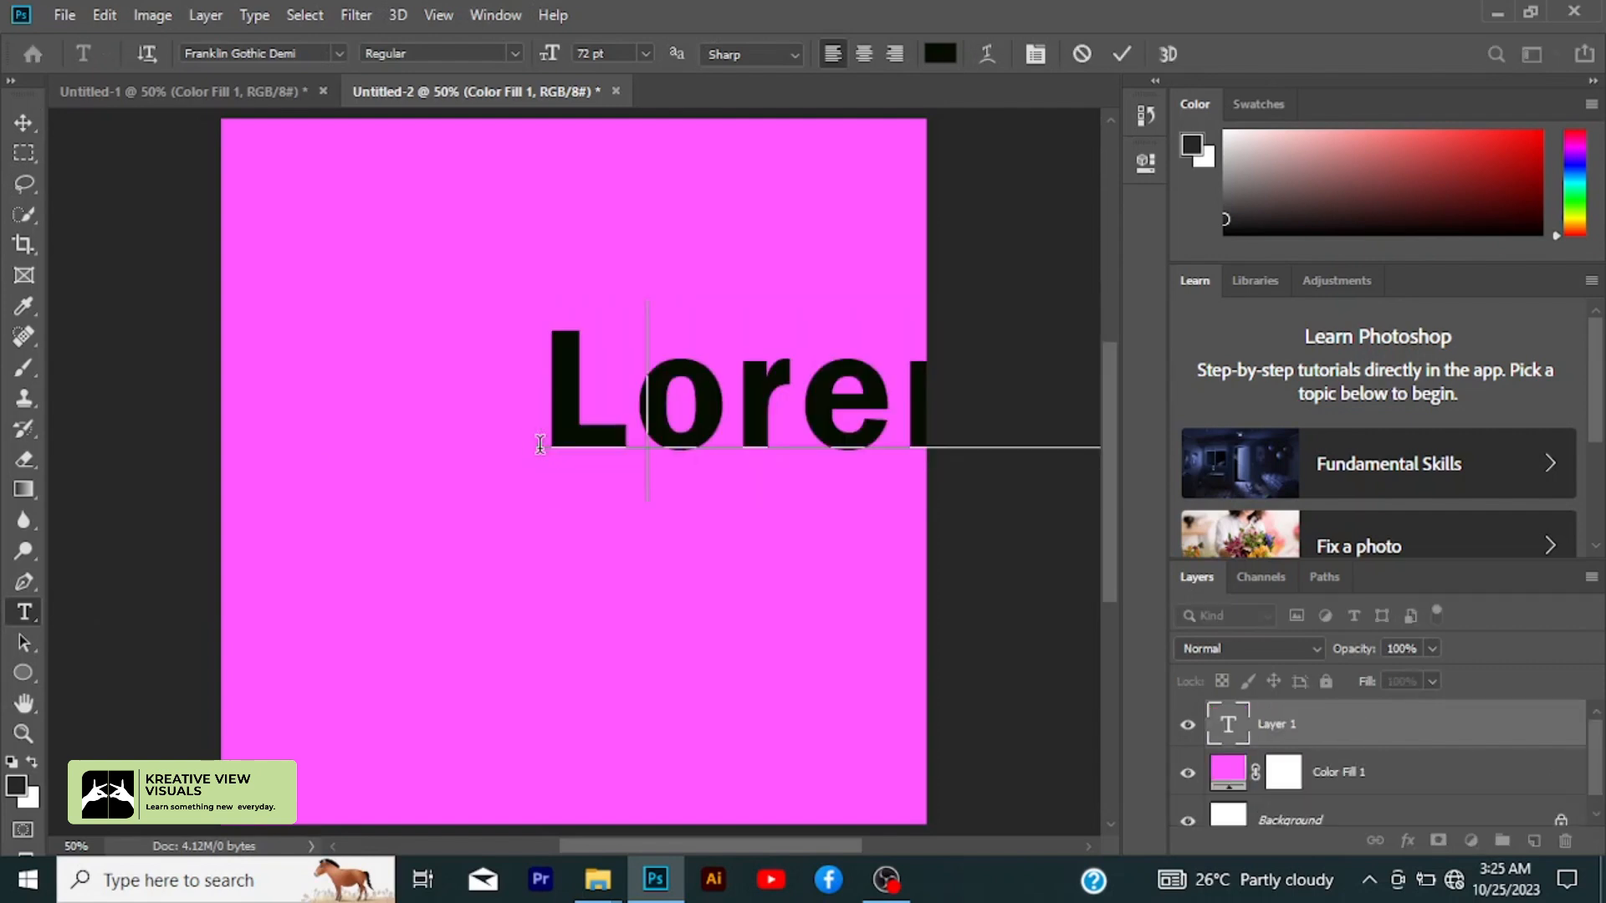
pyautogui.click(1122, 55)
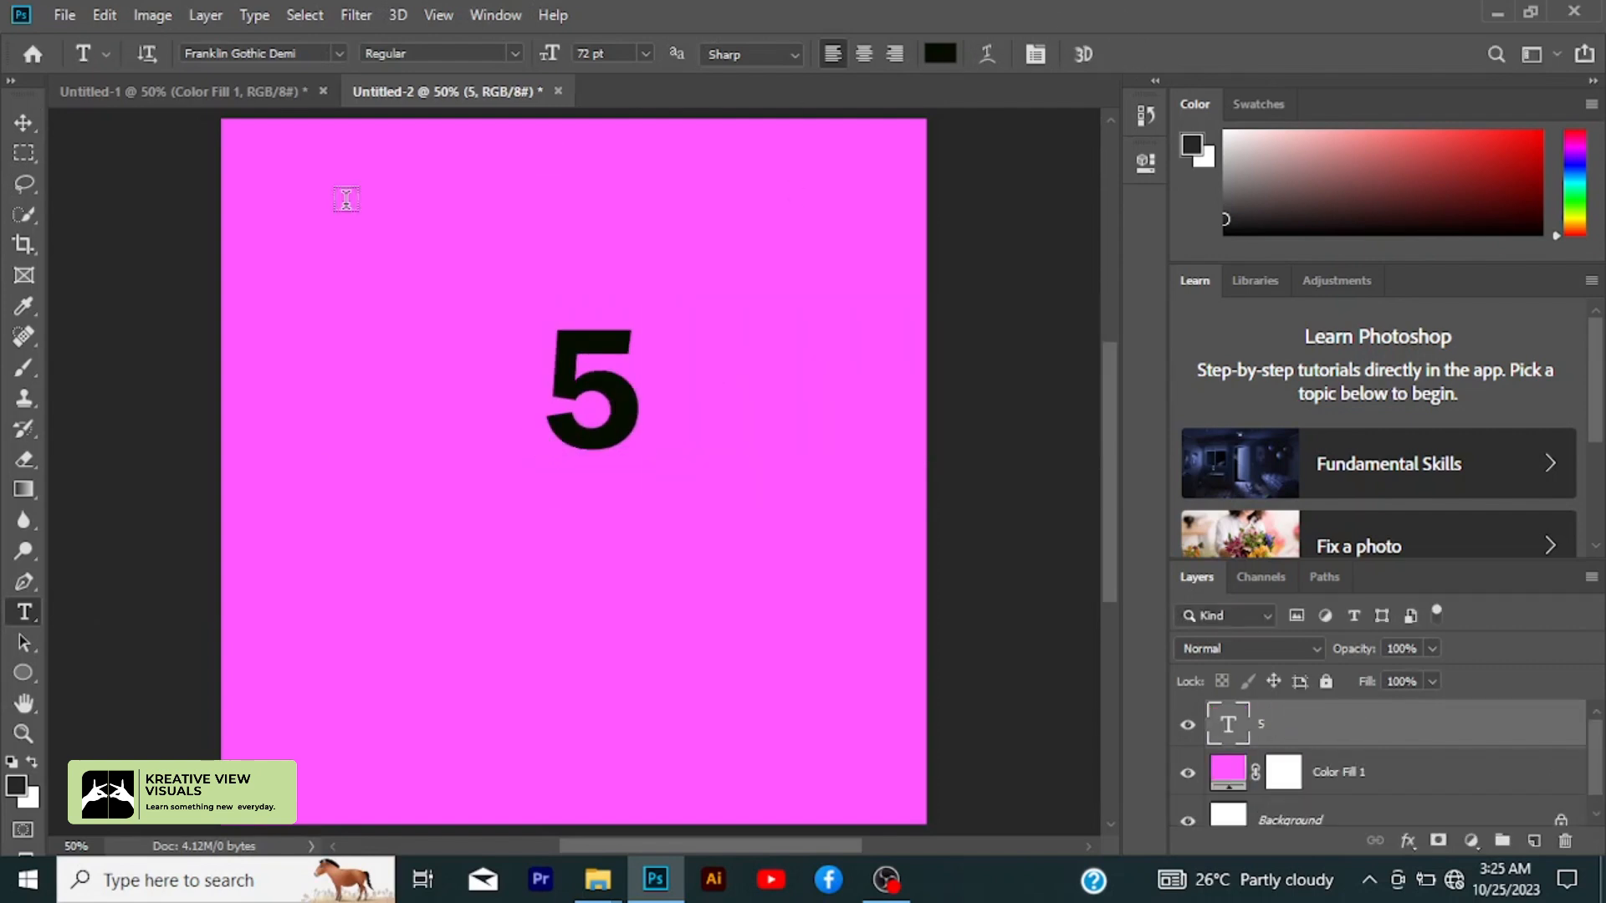
# - Enlarge the 5 with Free Transform to about 310% width and 223% height, and position it around the upper middle of the canvas
pyautogui.click(34, 127)
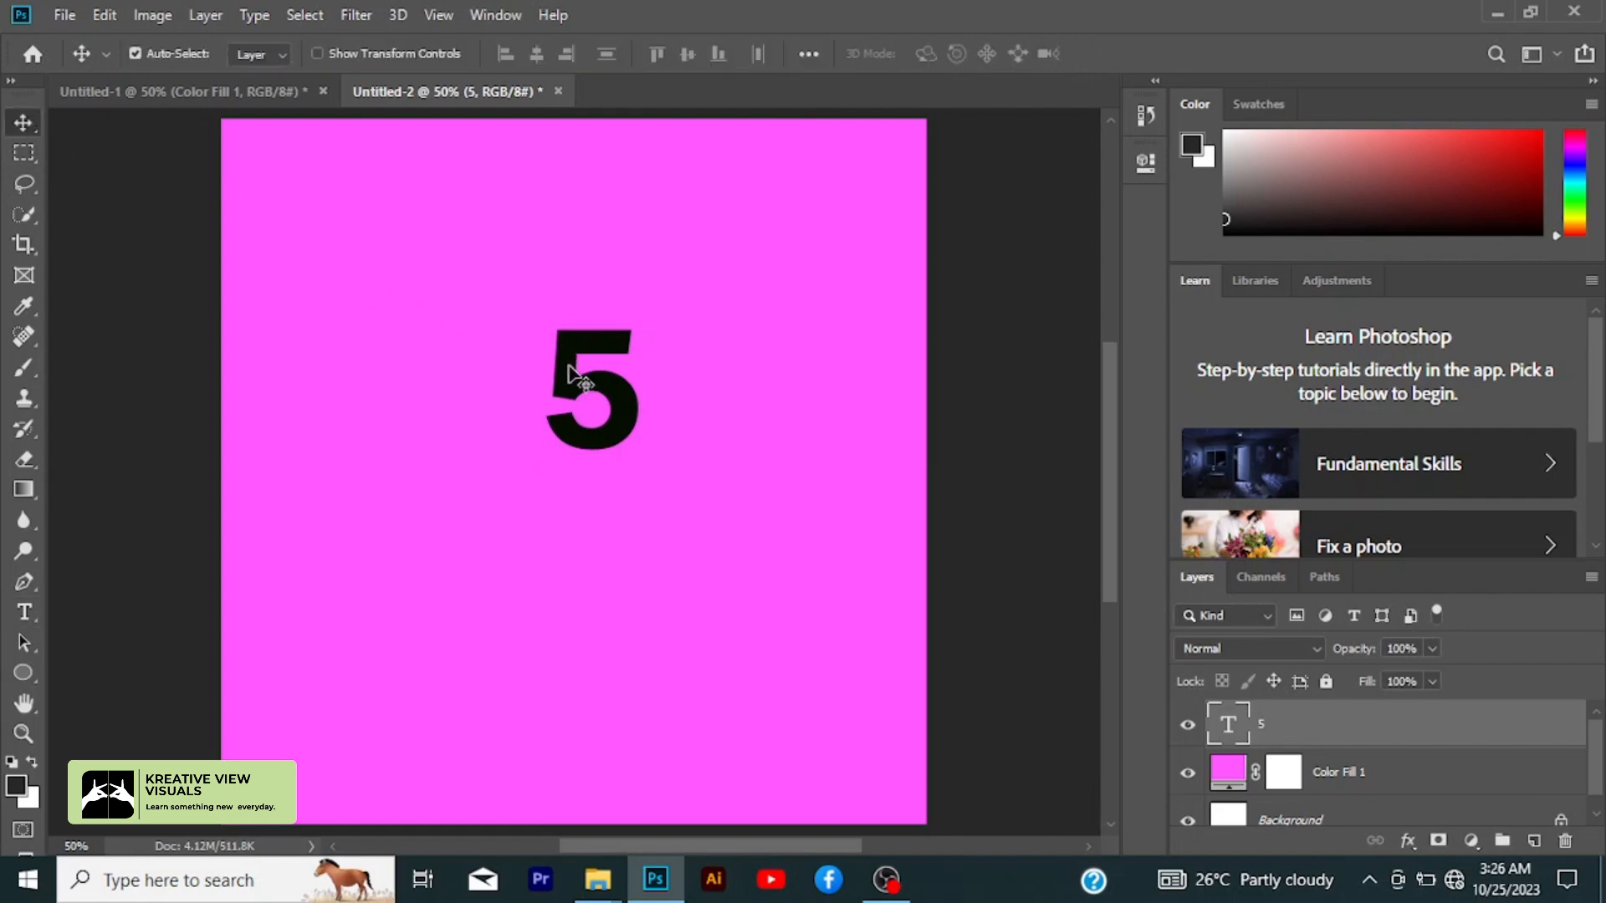
pyautogui.hotkey('ctrl', 't')
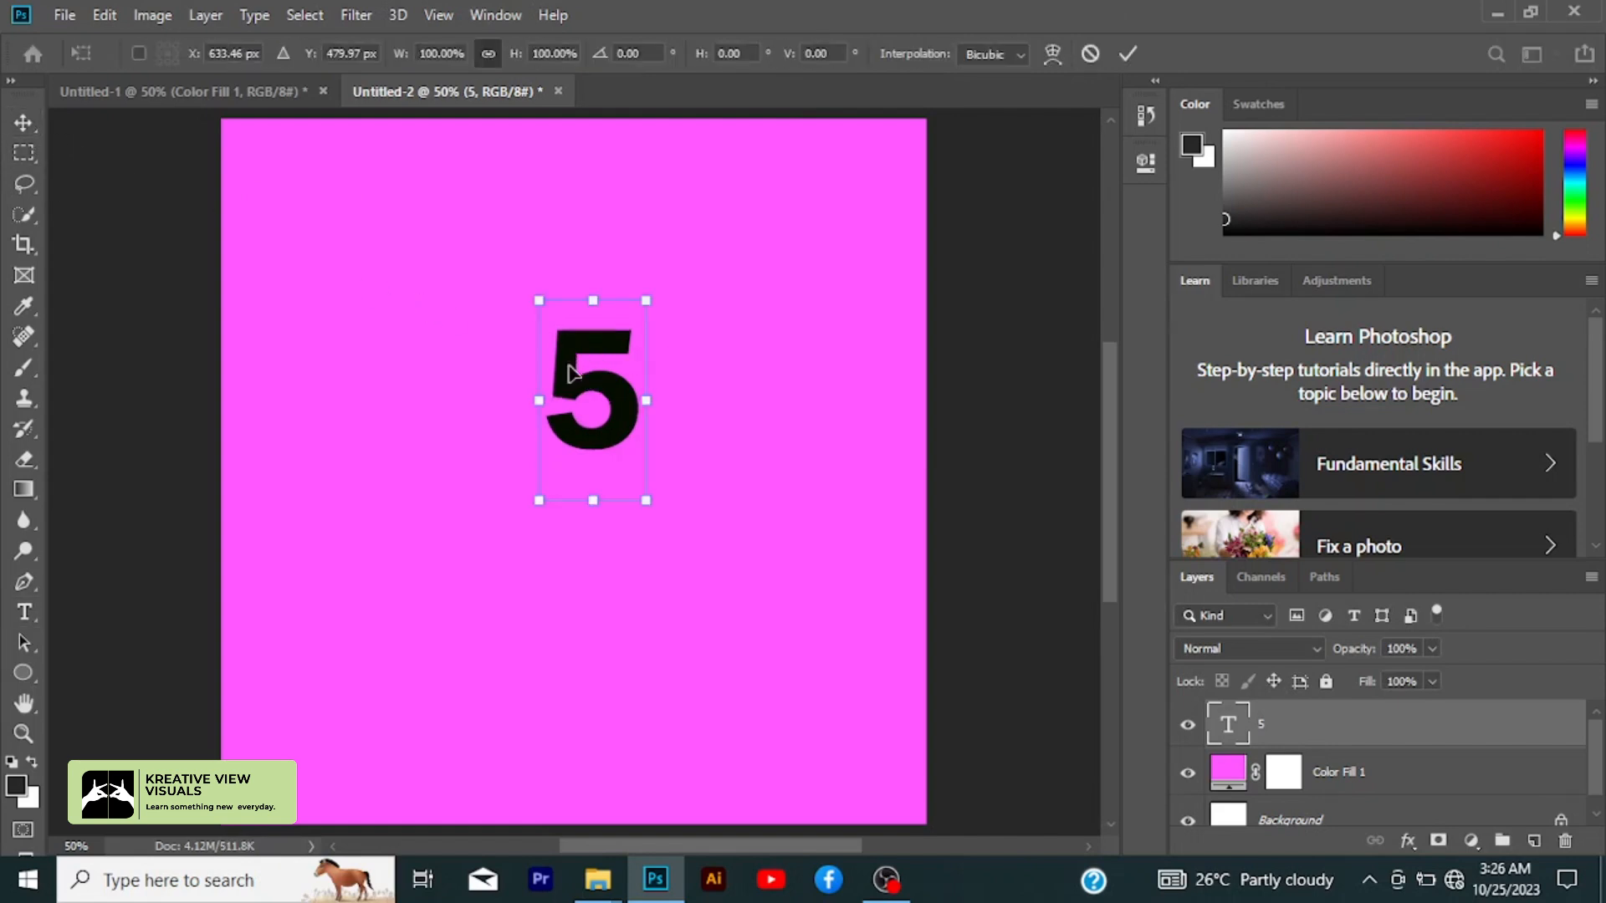
pyautogui.moveTo(645, 299); pyautogui.dragTo(796, 133)
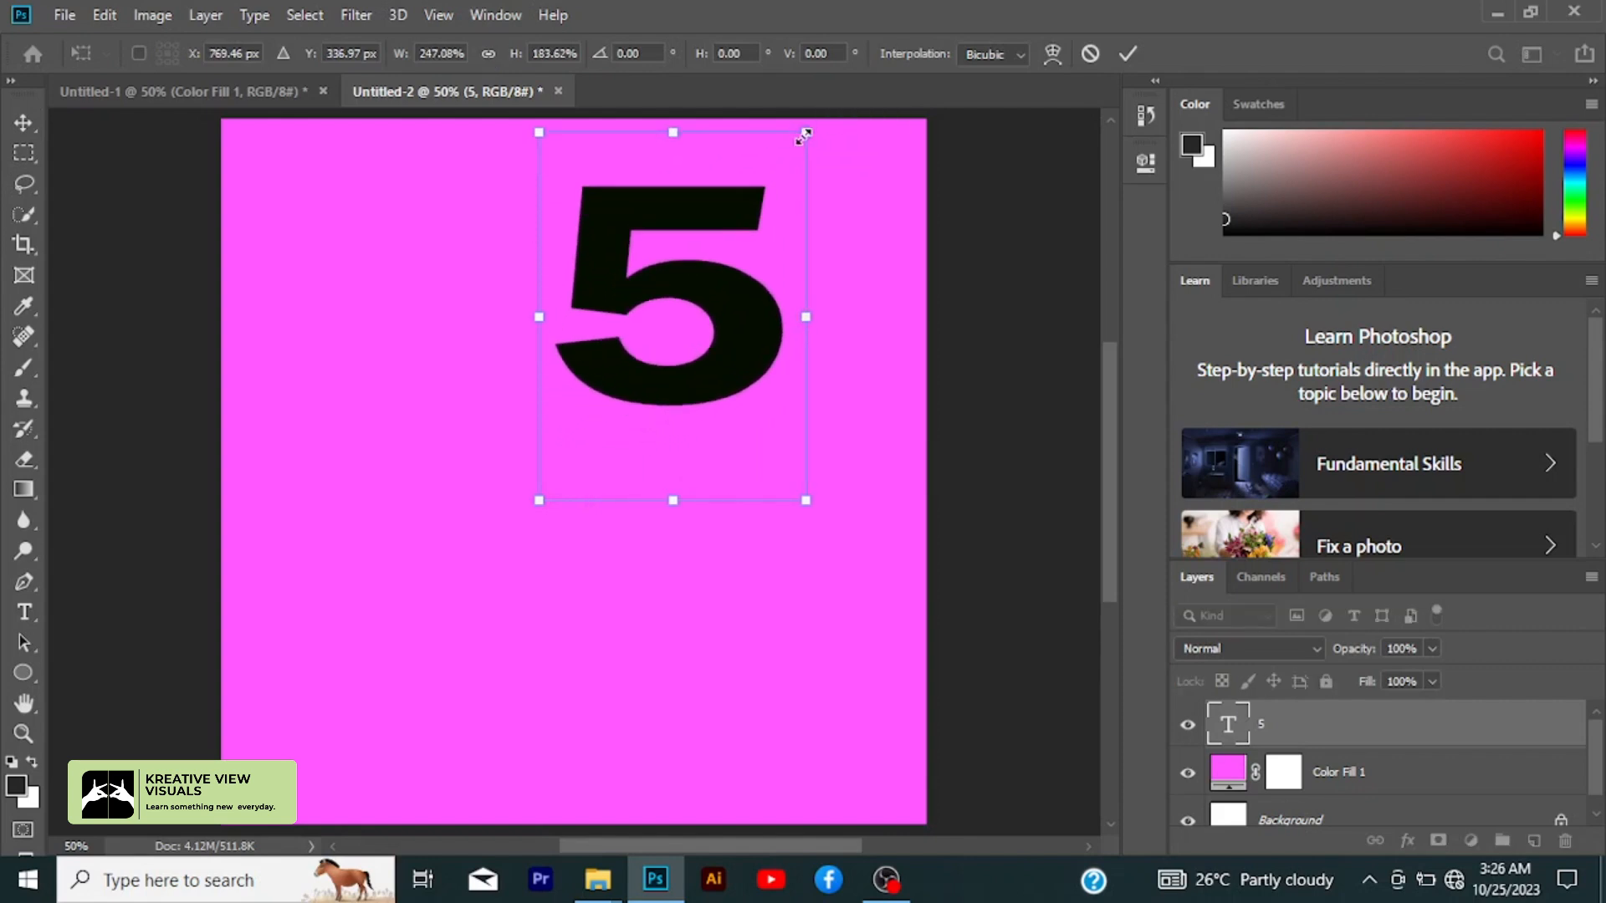
pyautogui.moveTo(734, 389); pyautogui.dragTo(655, 503)
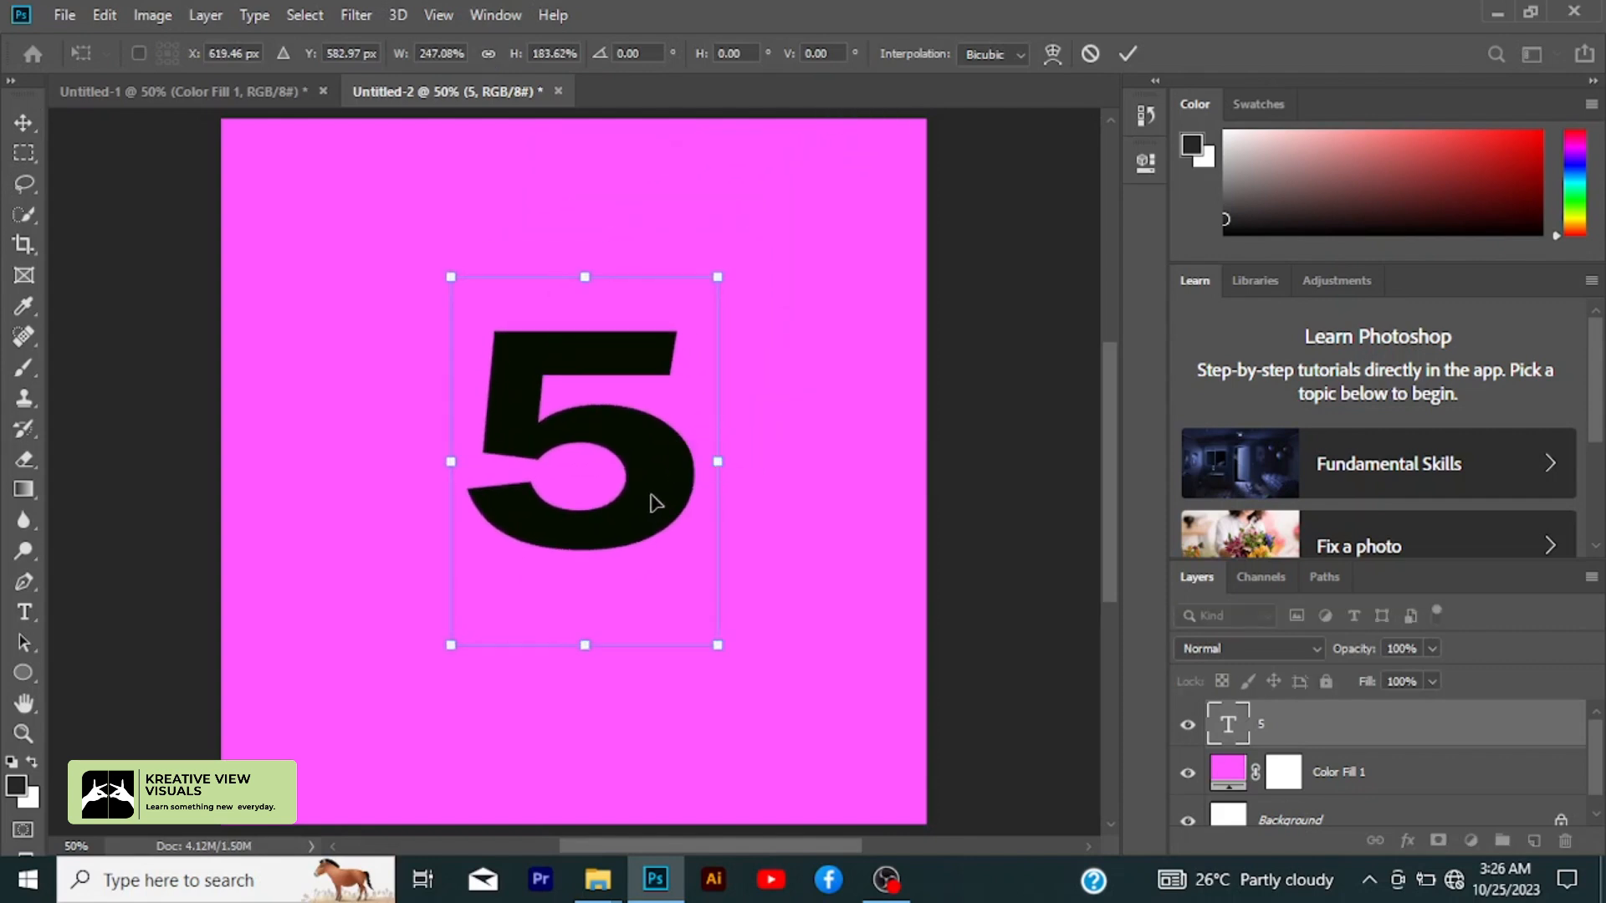
pyautogui.moveTo(717, 278); pyautogui.dragTo(786, 199)
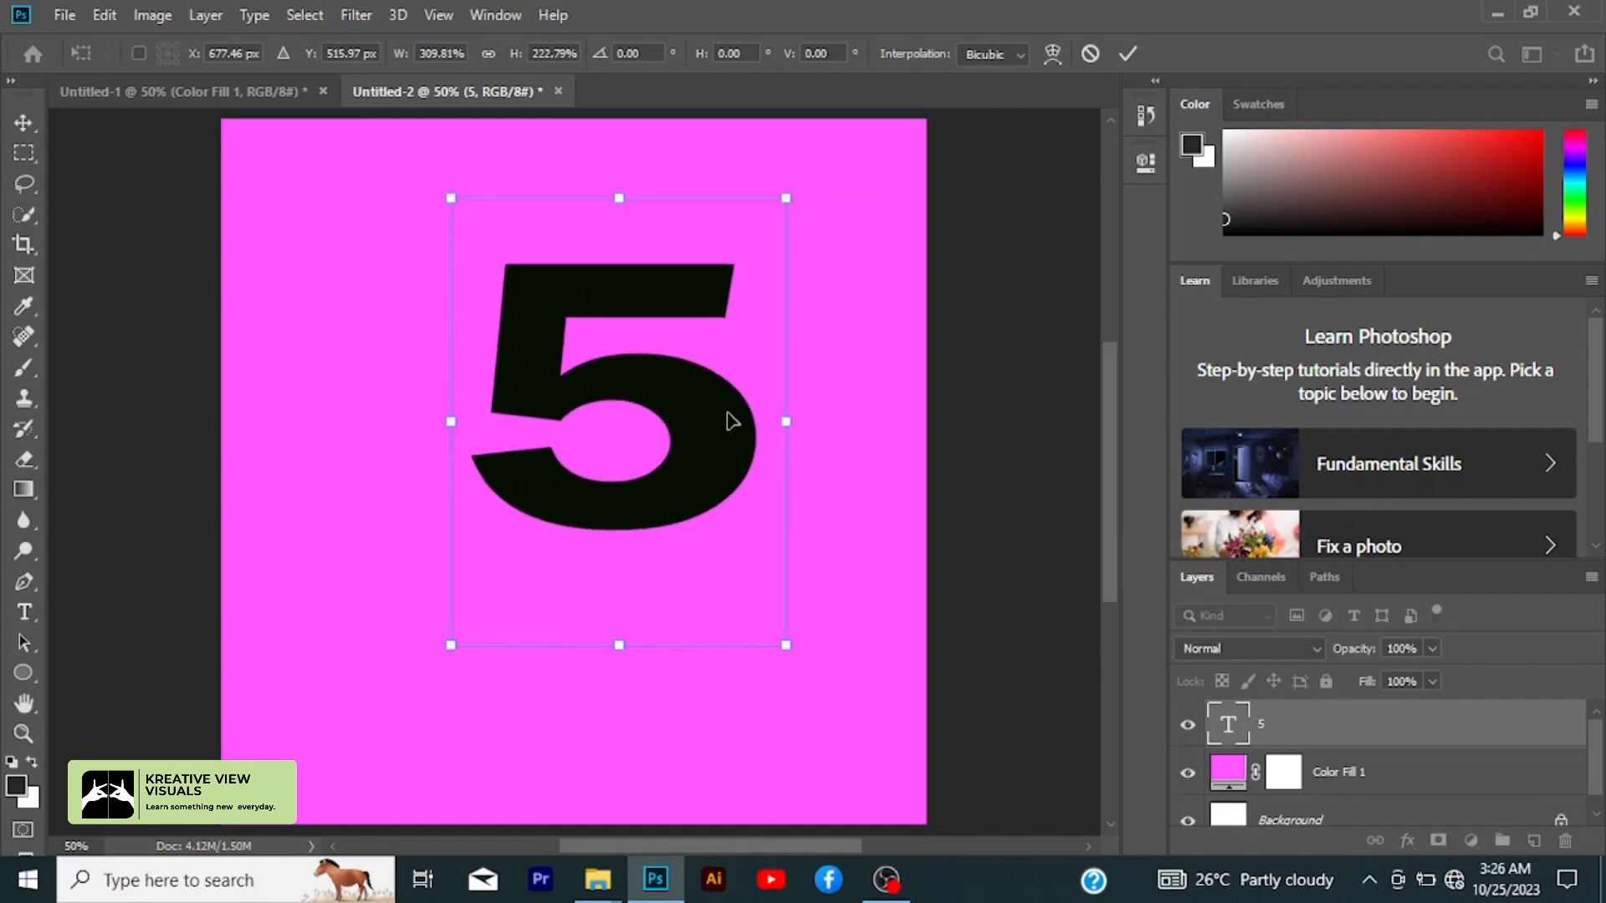
pyautogui.moveTo(732, 421); pyautogui.dragTo(698, 429)
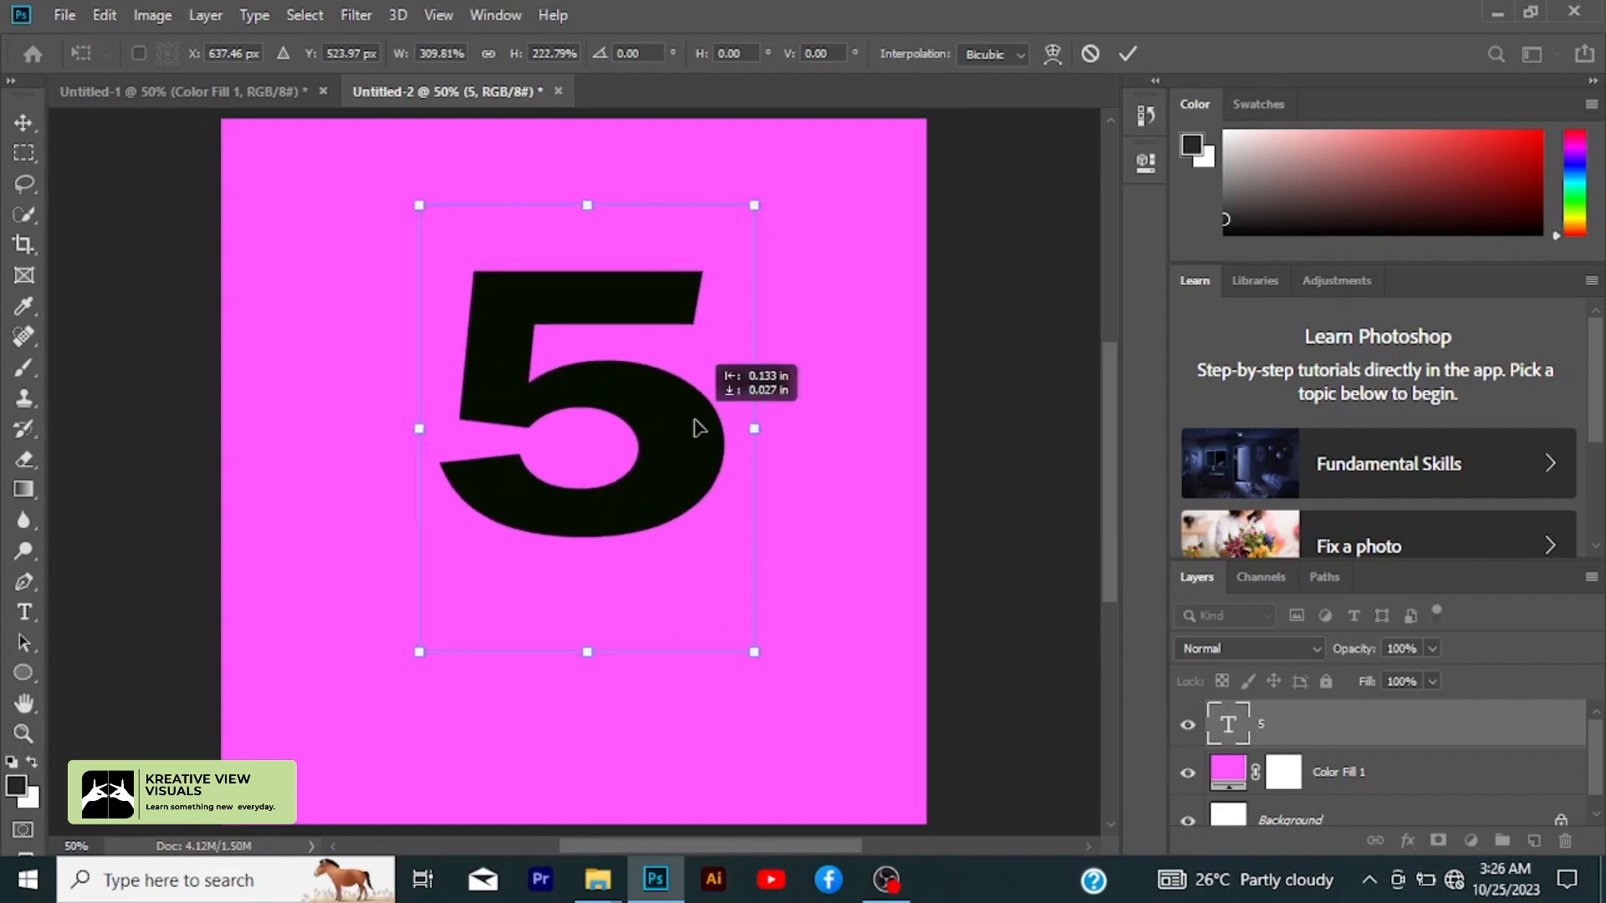
pyautogui.click(1126, 53)
# - Change the font of the 5 to Montserrat Bold and shift the number slightly down to the canvas centre
pyautogui.doubleClick(661, 461)
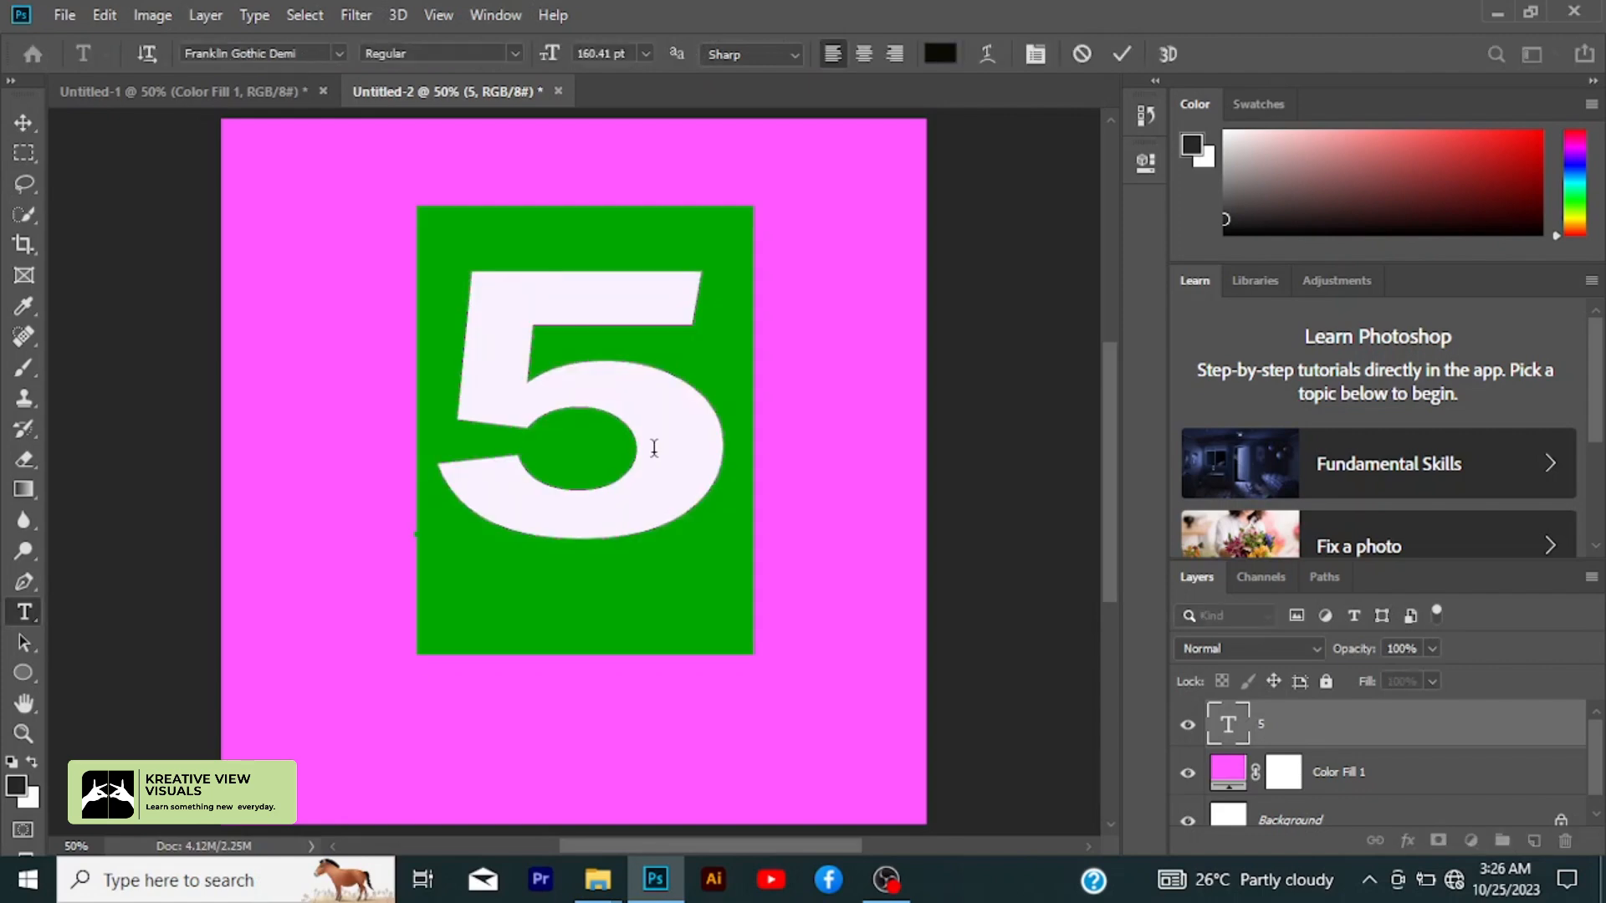
pyautogui.click(333, 52)
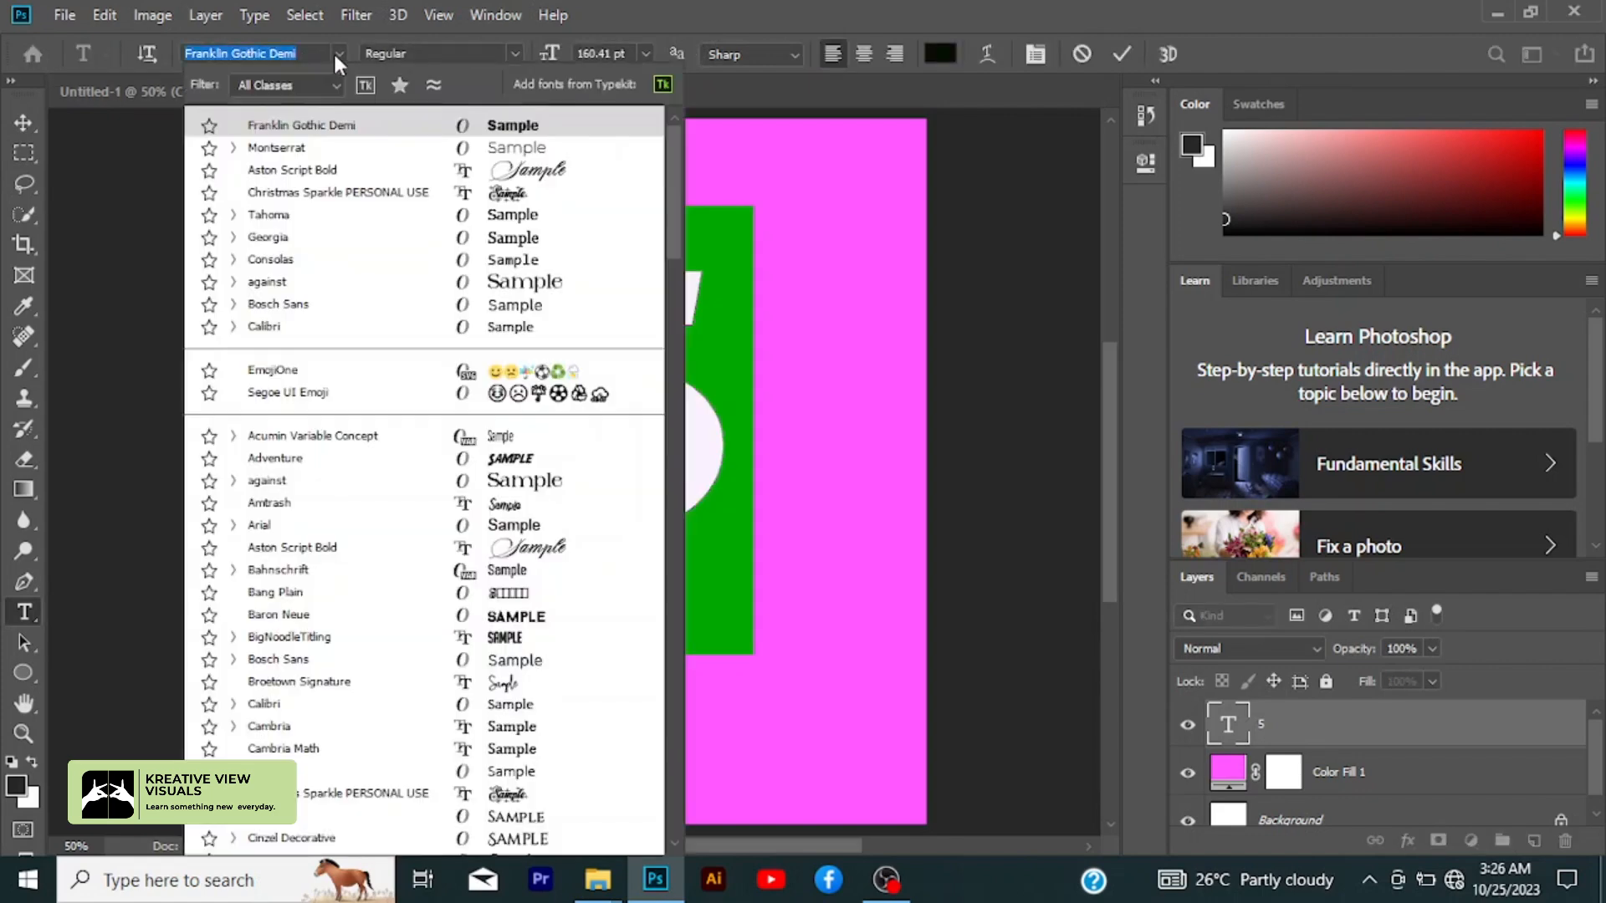
pyautogui.click(363, 148)
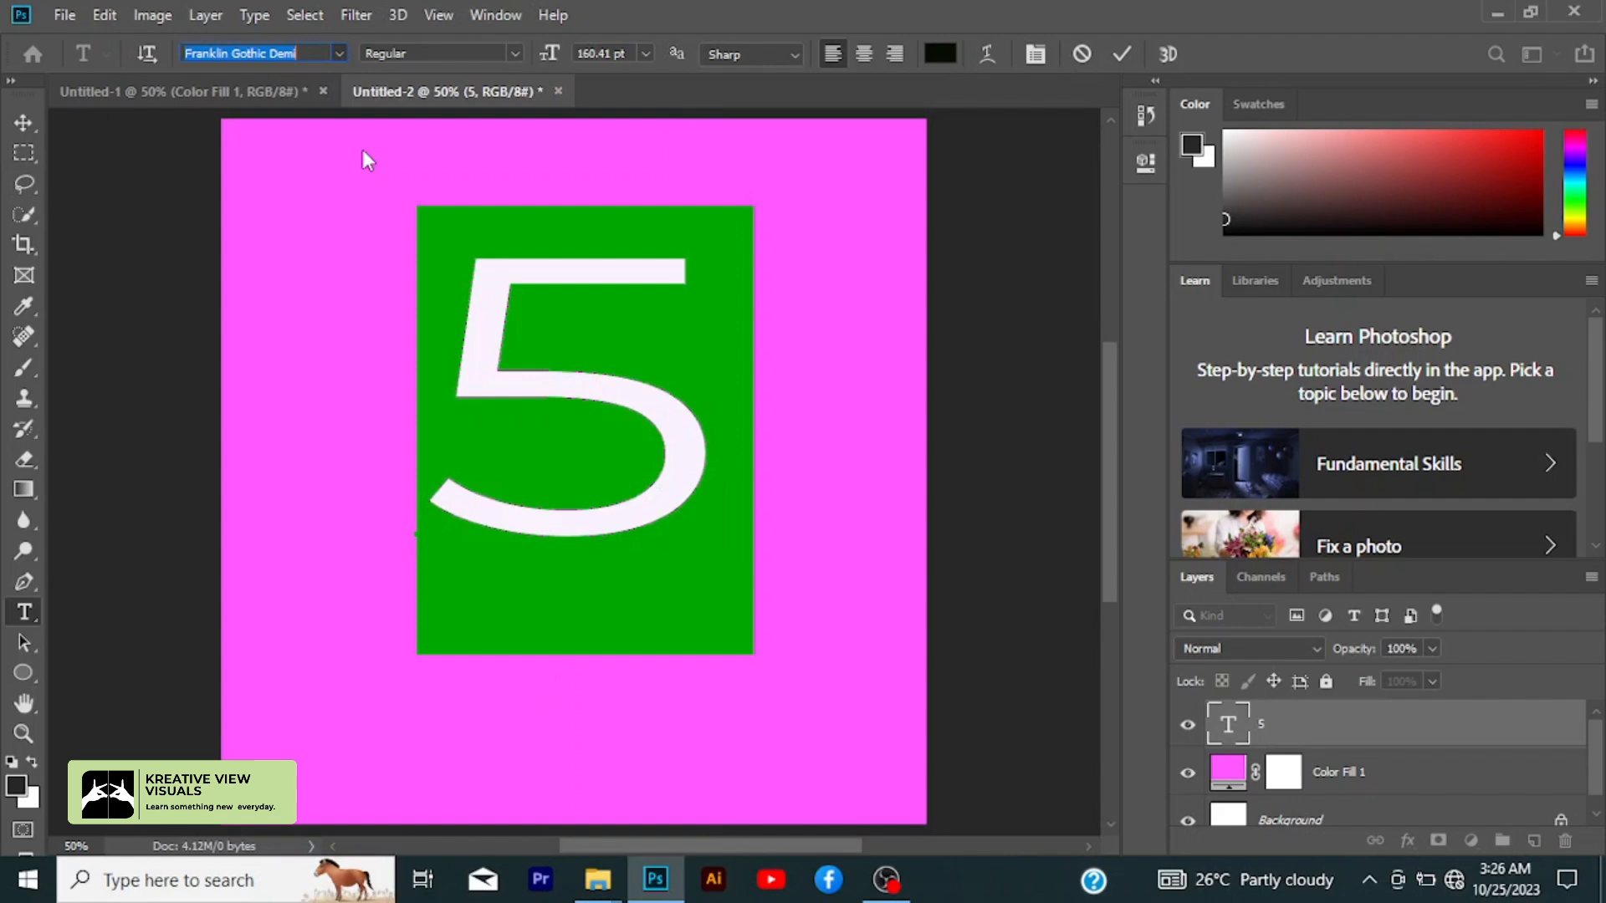
pyautogui.click(513, 53)
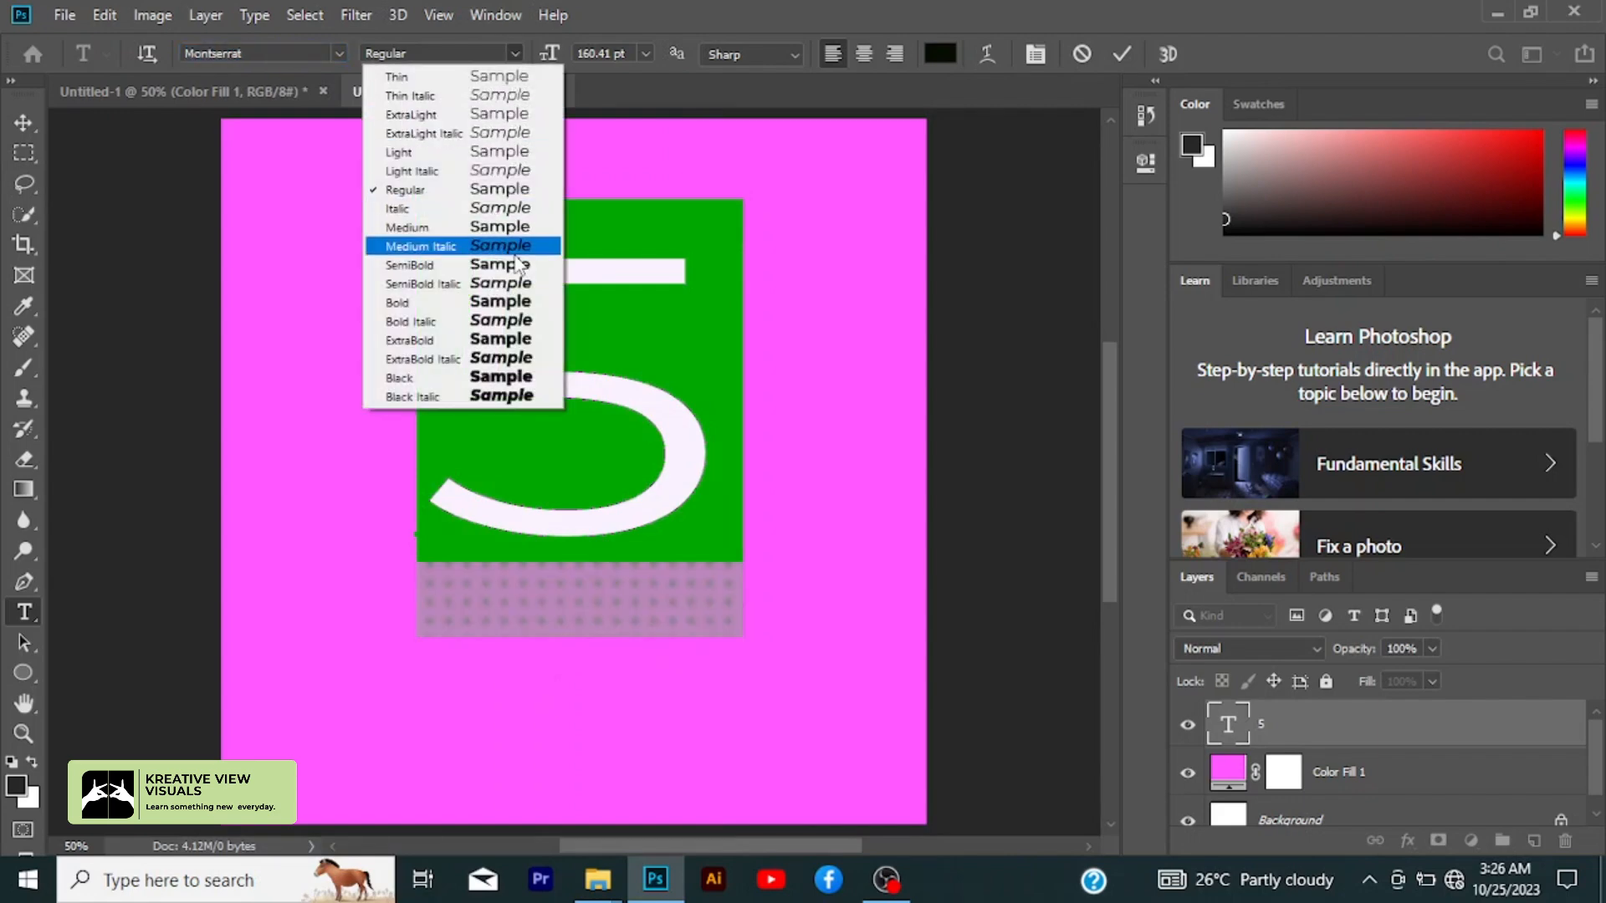
pyautogui.click(507, 306)
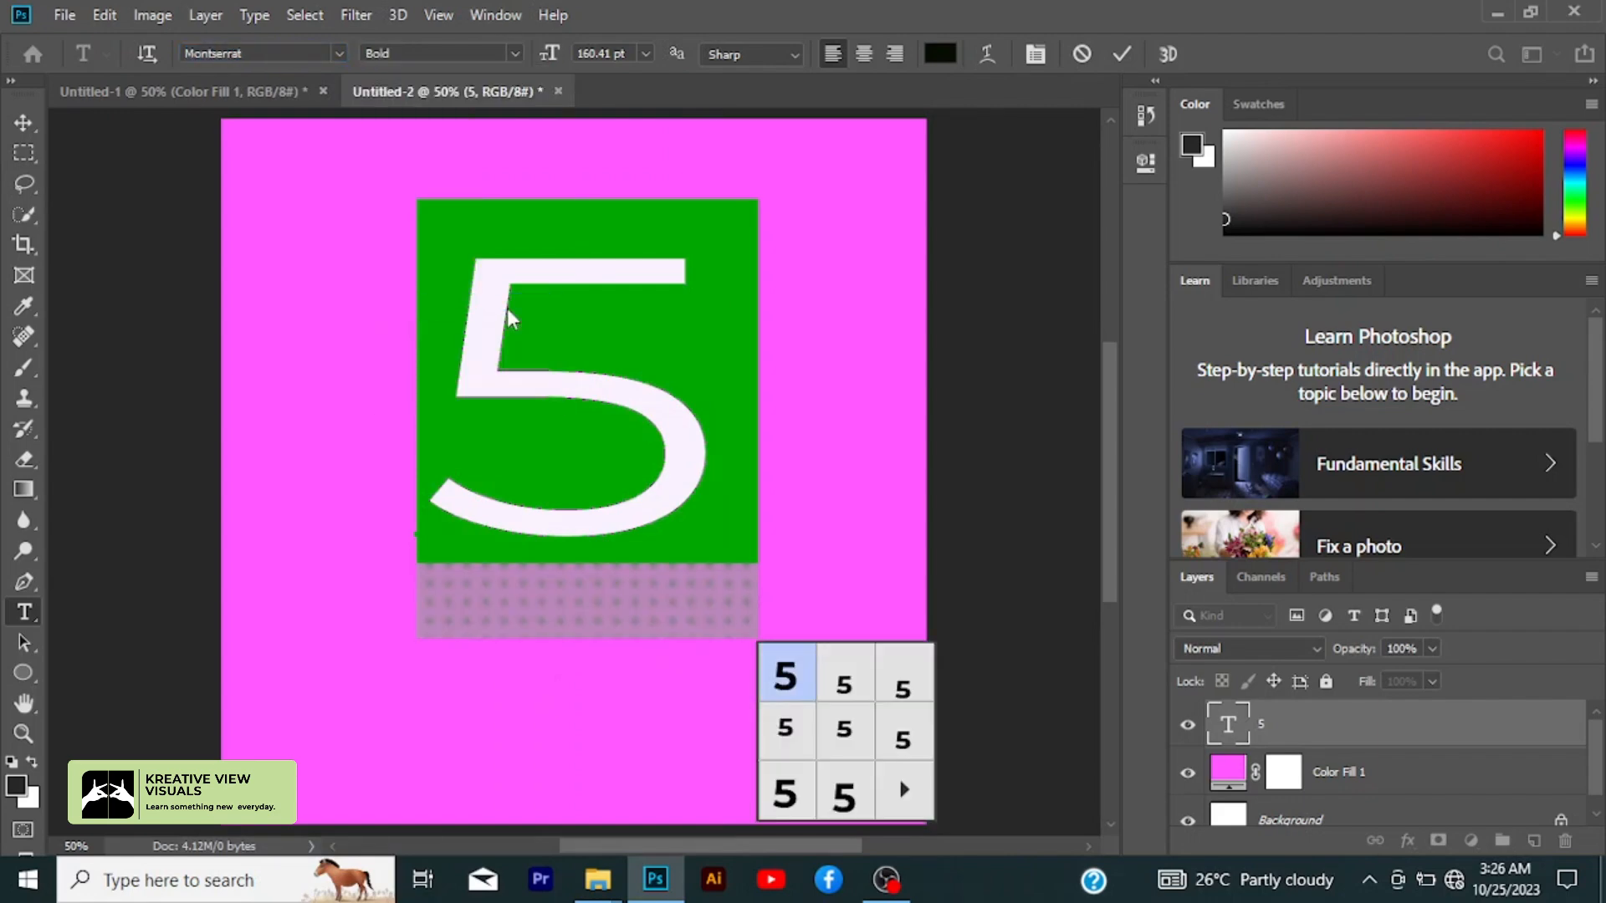
pyautogui.click(844, 793)
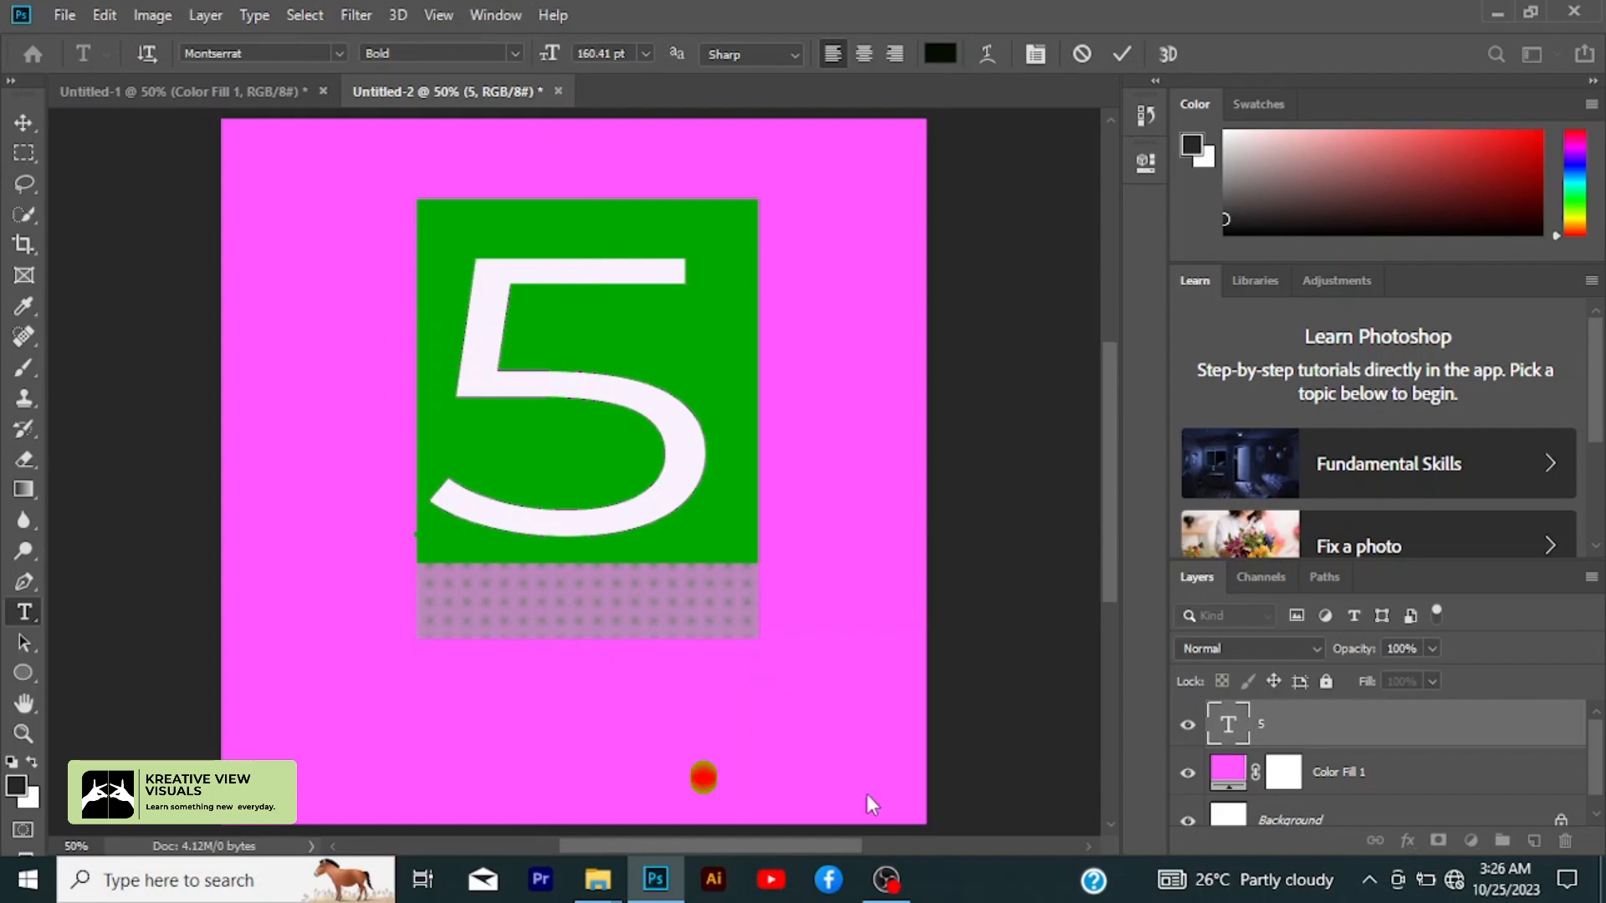
pyautogui.click(1121, 53)
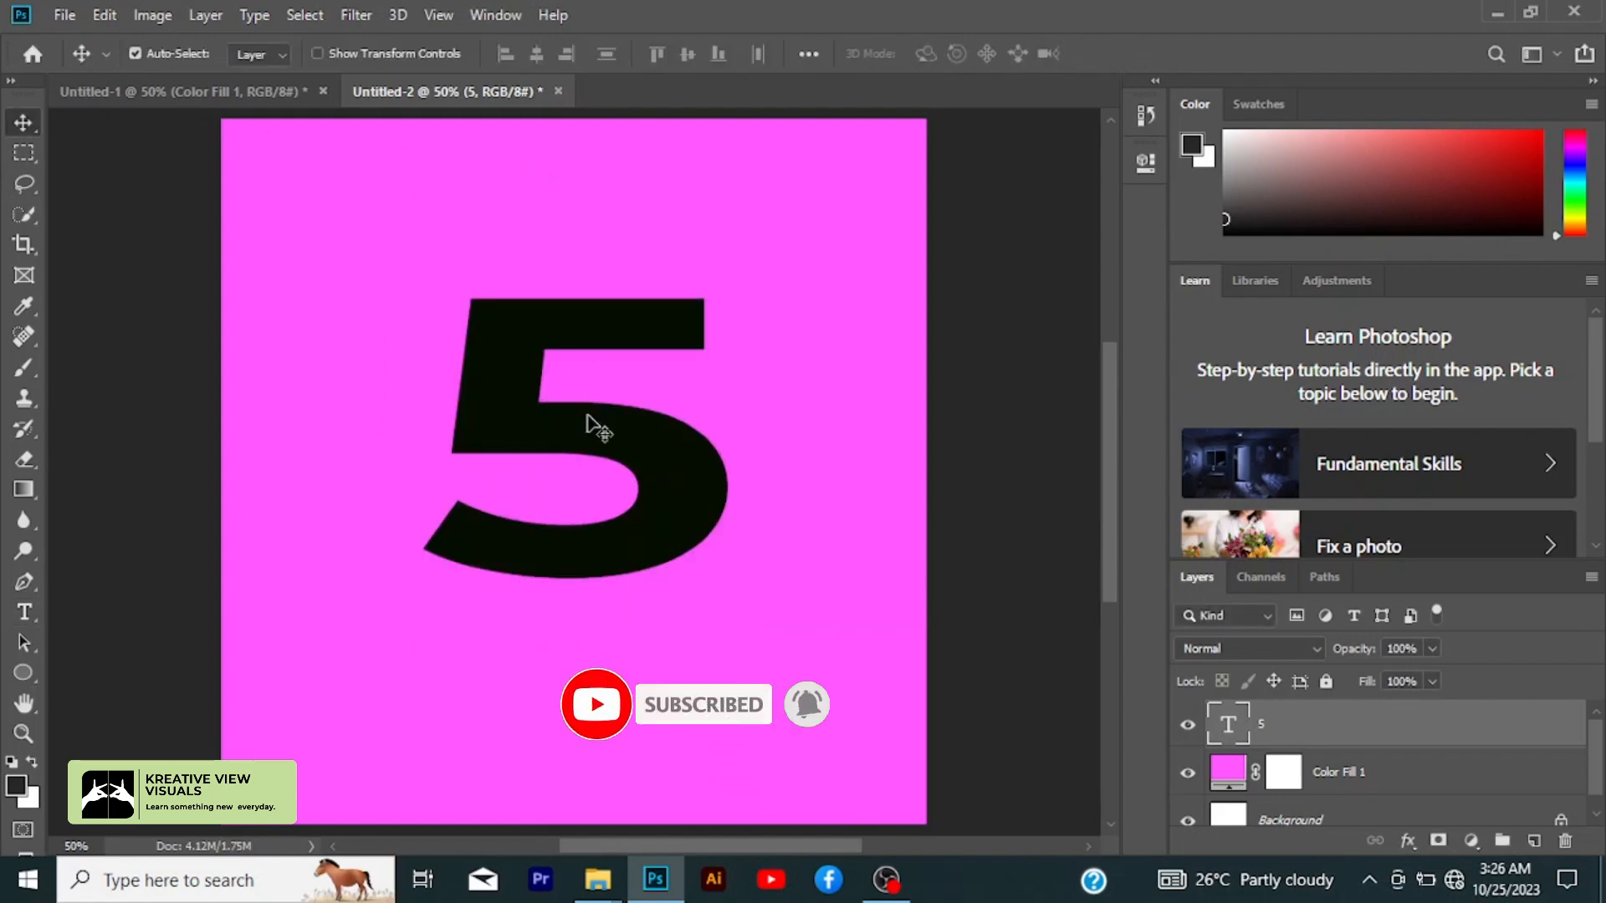
pyautogui.moveTo(612, 444); pyautogui.dragTo(612, 444)
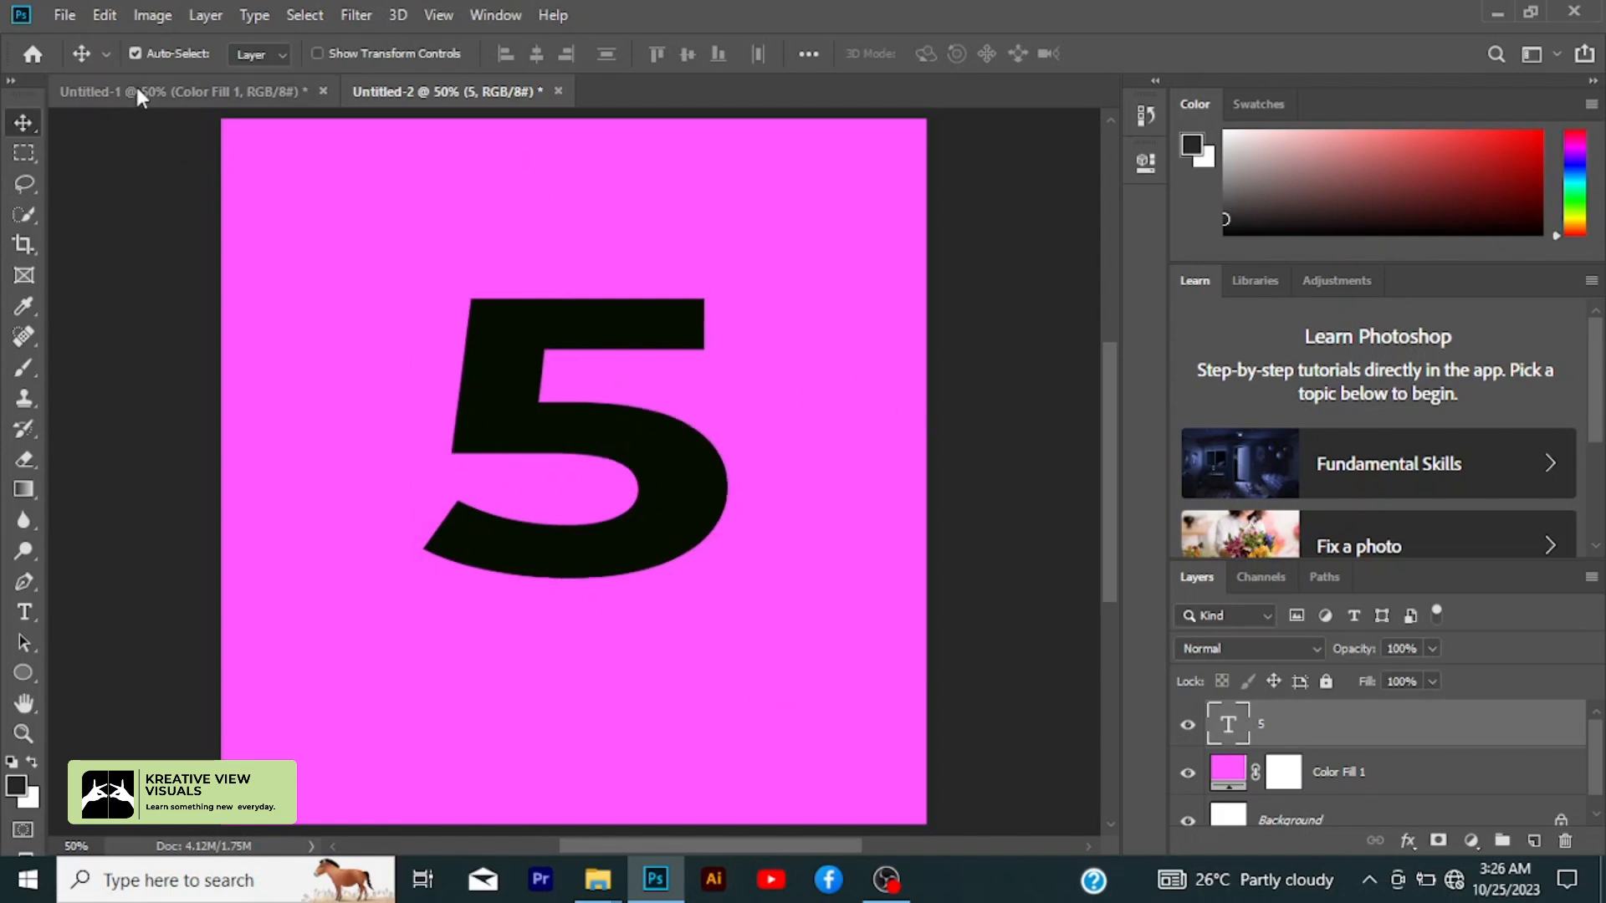
# - Place the jude-bellingham-22 image into the document as an embedded object
pyautogui.click(117, 205)
pyautogui.click(67, 19)
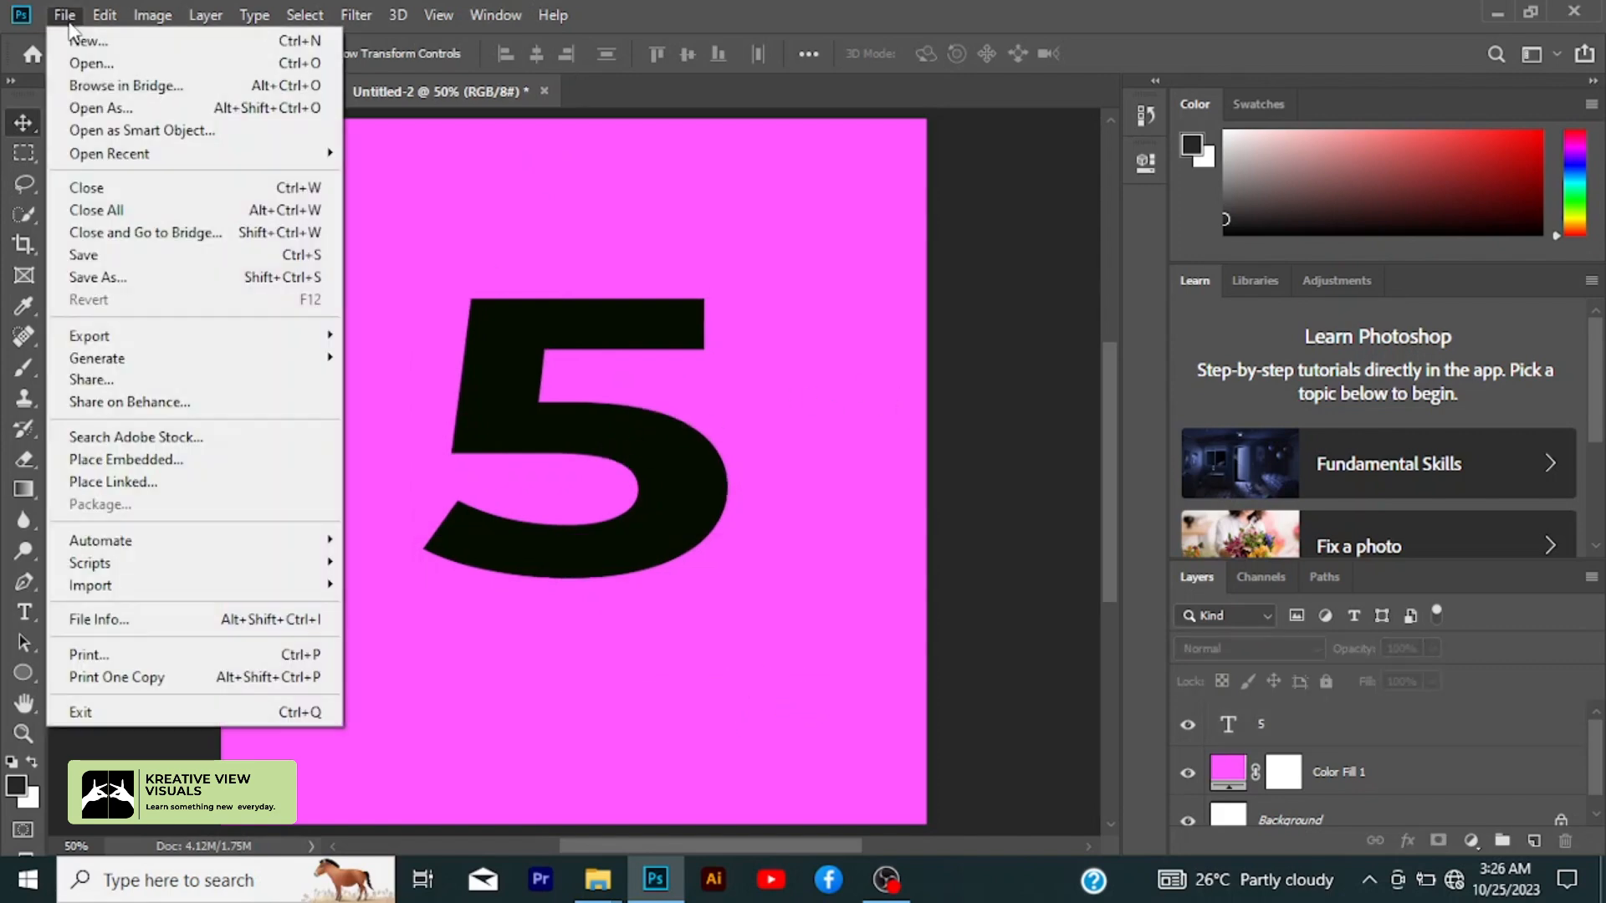
pyautogui.click(127, 459)
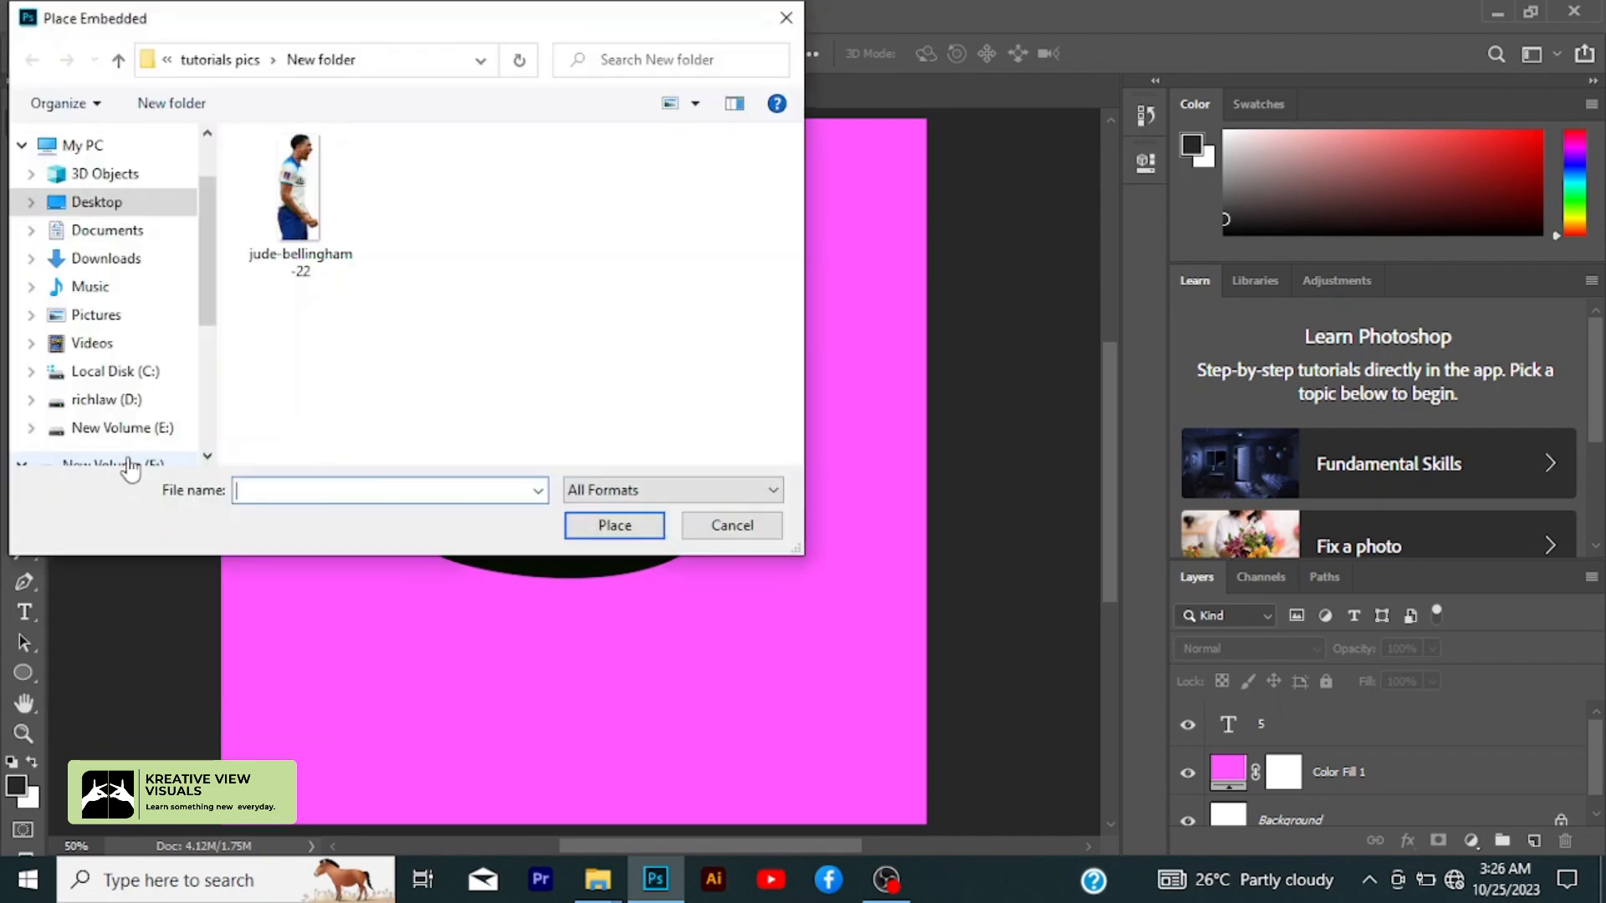
pyautogui.click(264, 187)
pyautogui.click(613, 525)
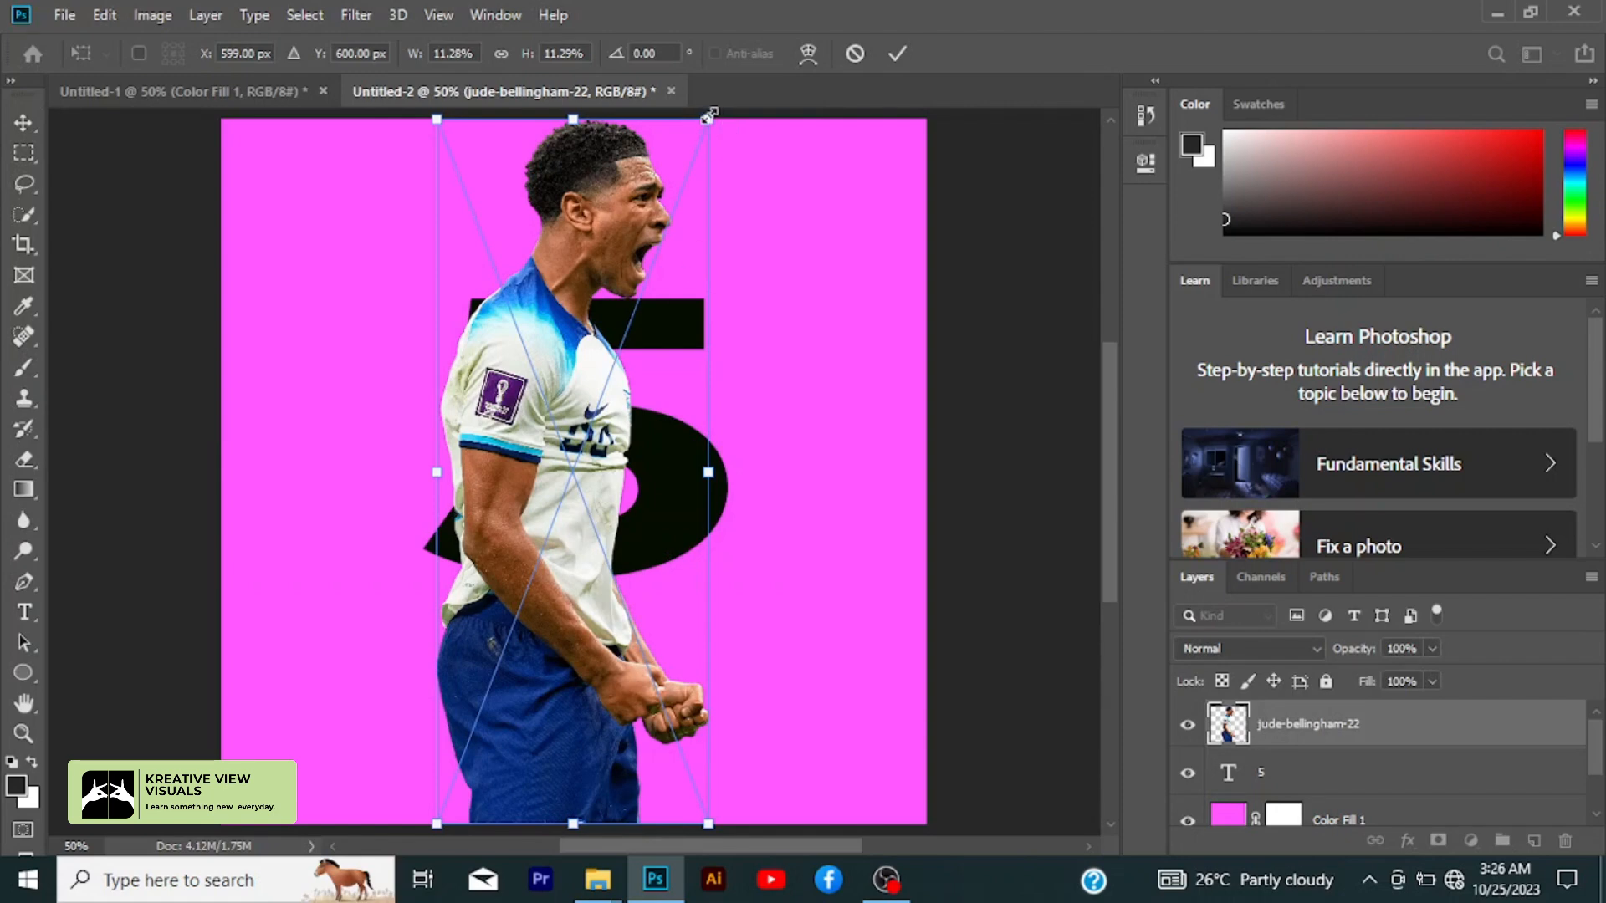
# - Scale the placed player to about 8.6% width and 6.8% height over the 5, and flip him horizontally
pyautogui.moveTo(708, 115); pyautogui.dragTo(643, 395)
pyautogui.moveTo(559, 582); pyautogui.dragTo(623, 381)
pyautogui.rightClick(623, 368)
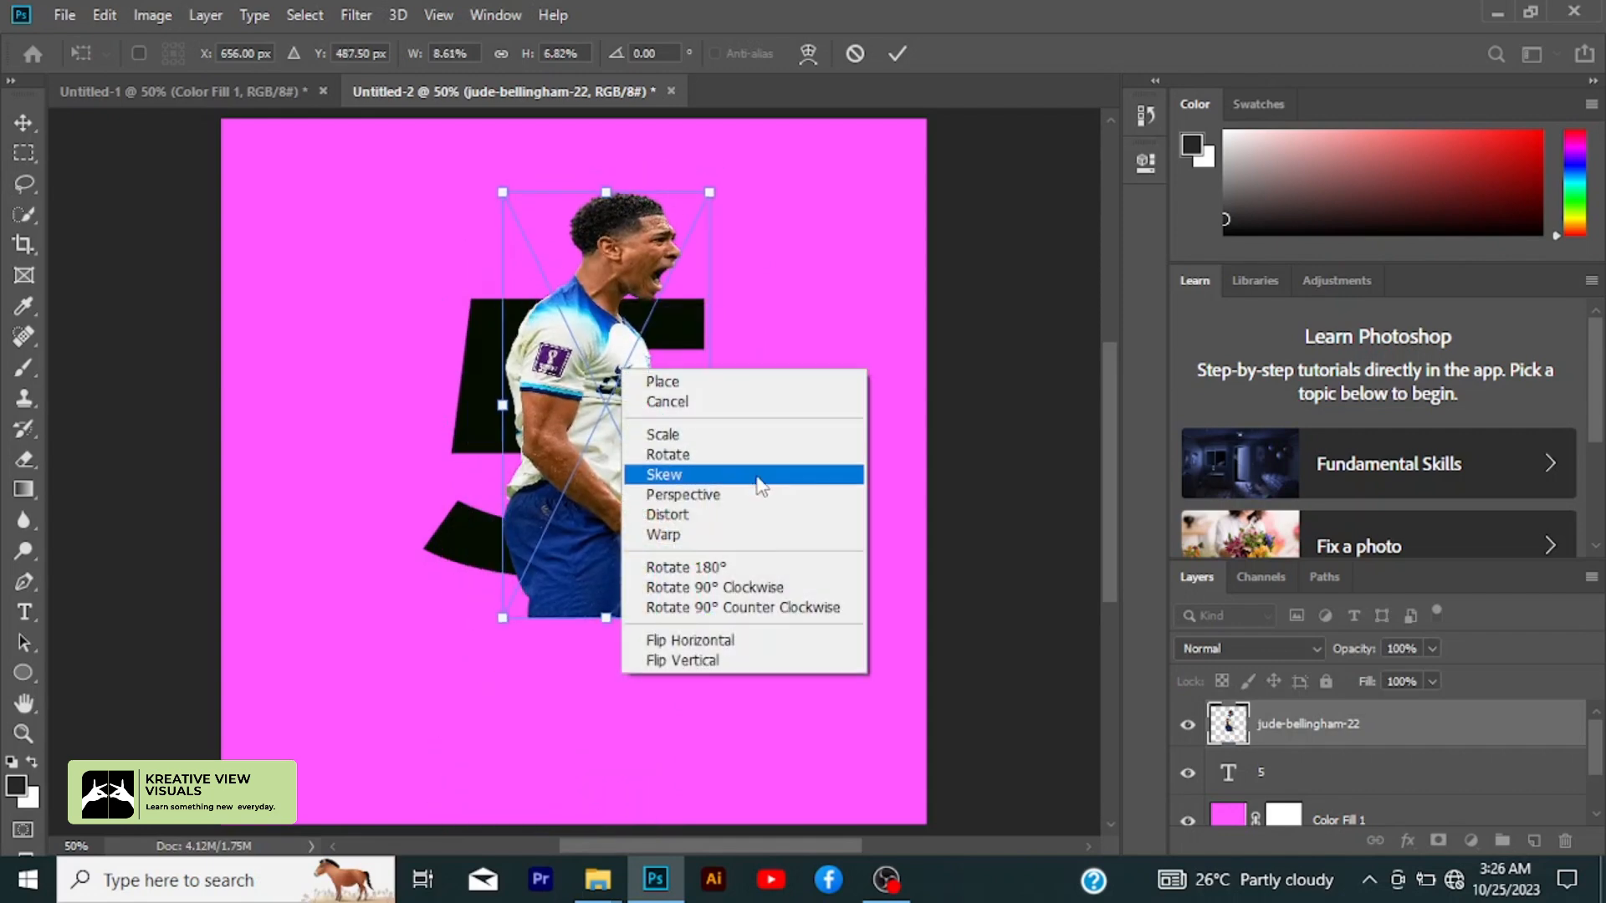
pyautogui.click(742, 647)
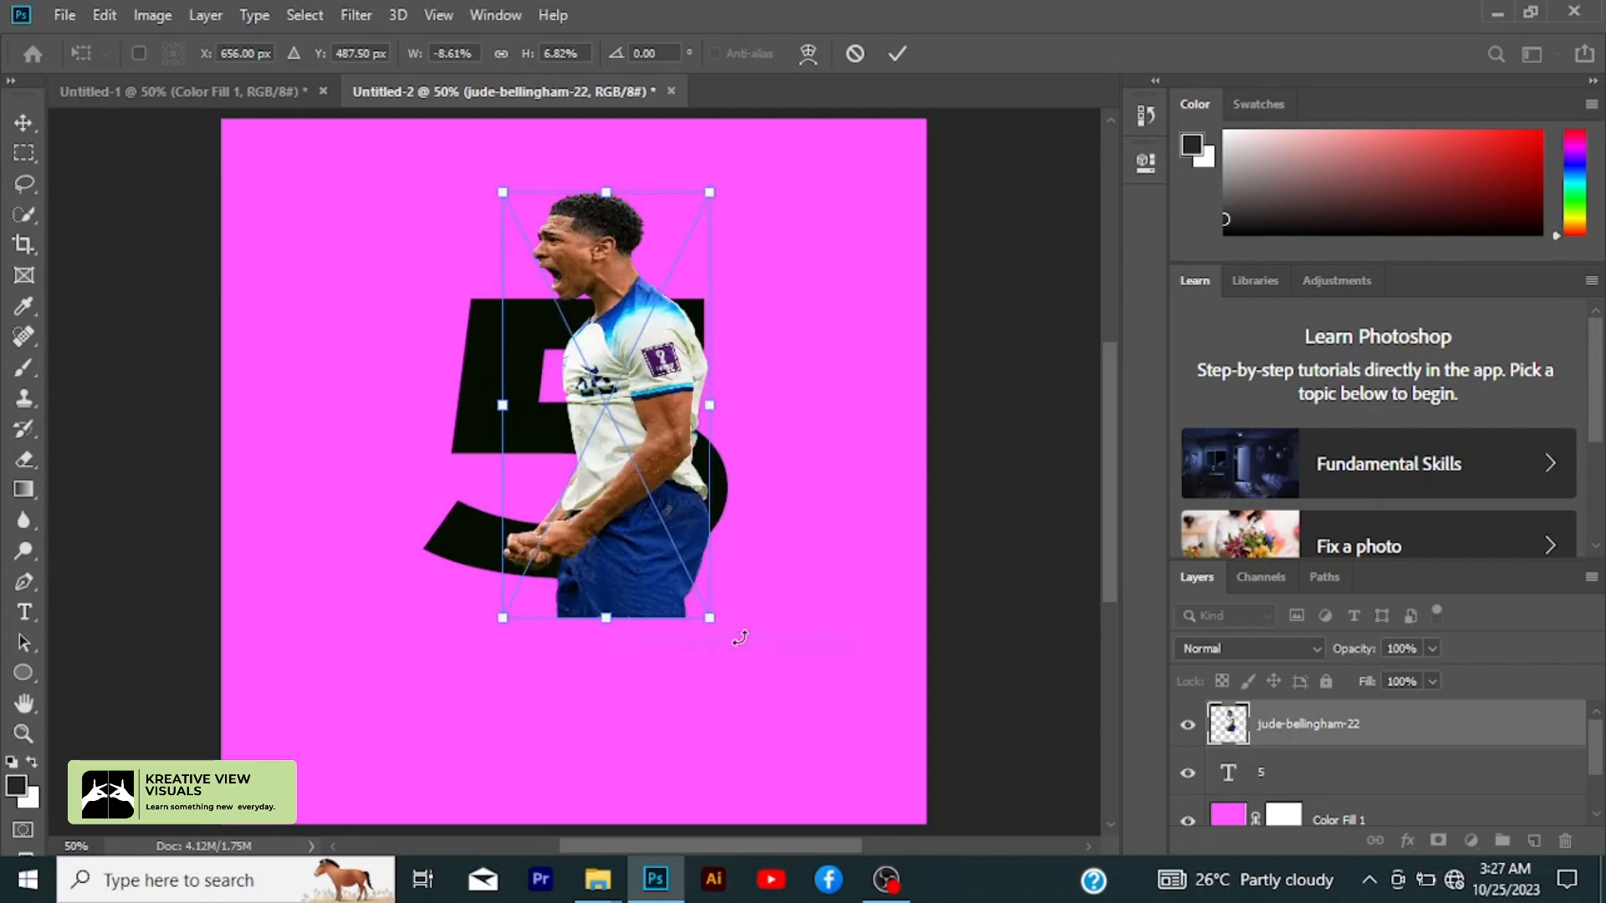
# - Shift the flipped player left over the 5, reduce him to about 8.4% width and 6.5% height, and commit the placement
pyautogui.moveTo(669, 423); pyautogui.dragTo(612, 403)
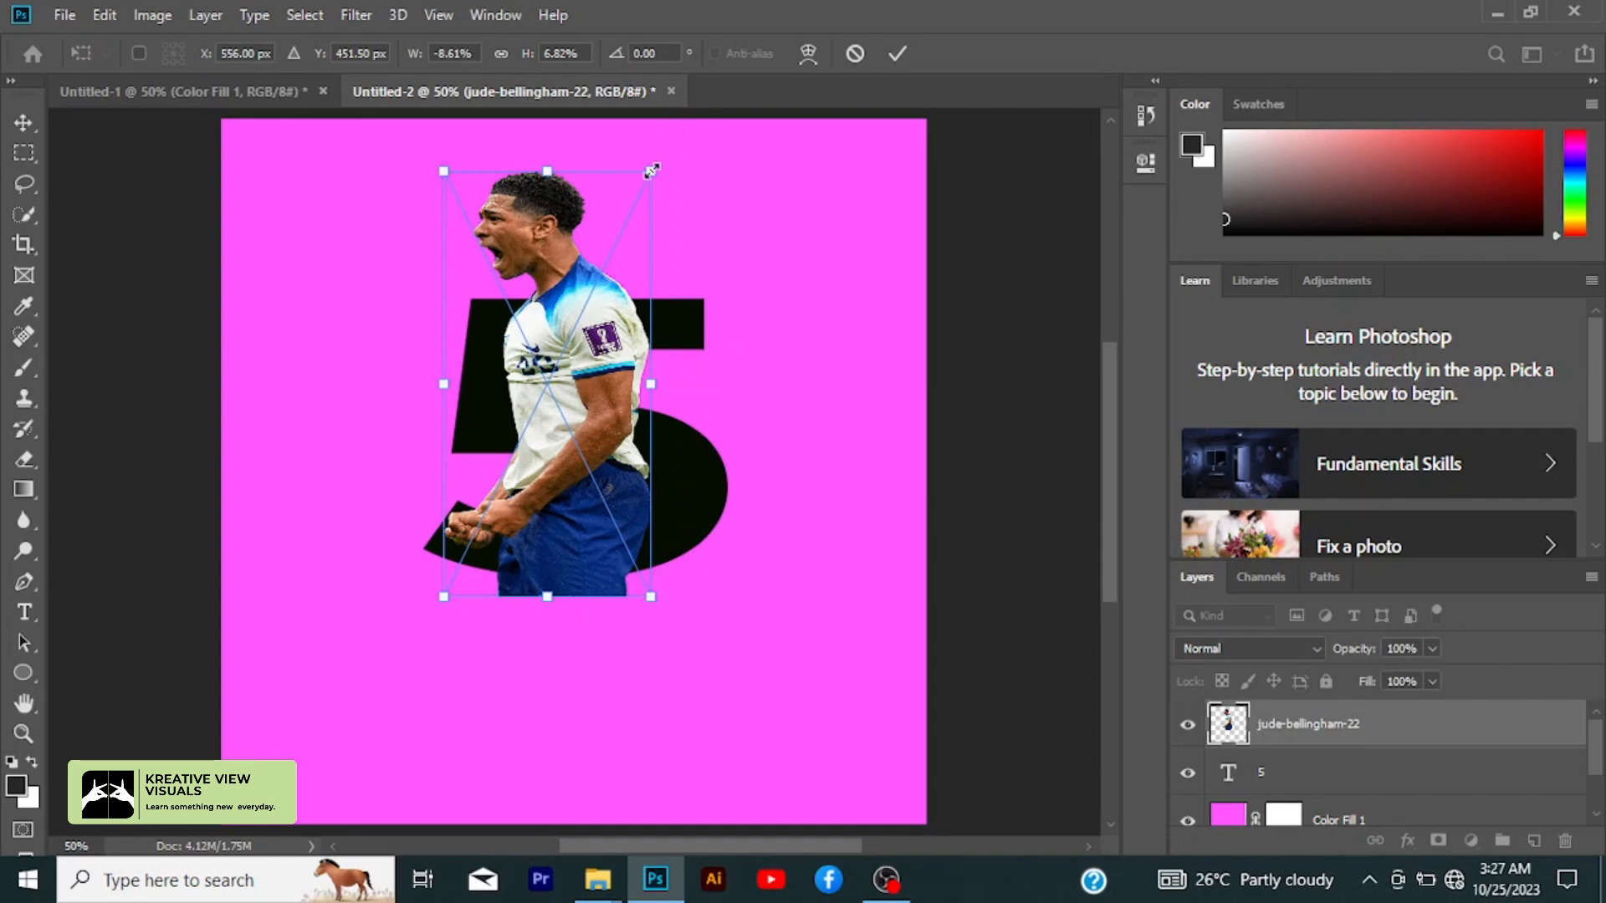
pyautogui.moveTo(651, 171); pyautogui.dragTo(647, 190)
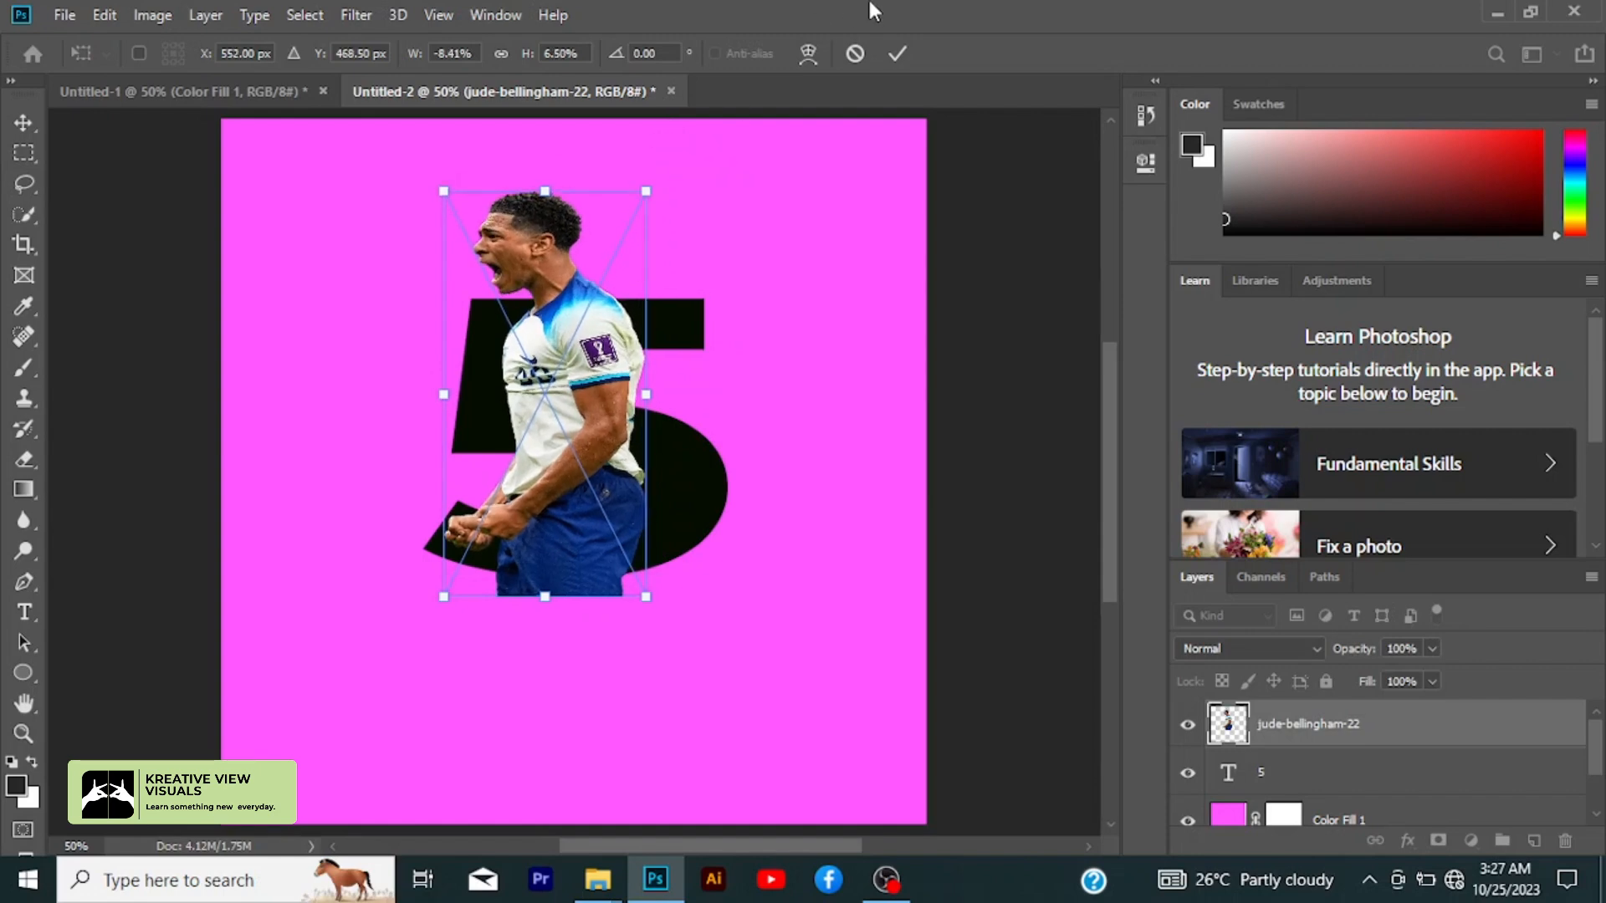
pyautogui.click(898, 53)
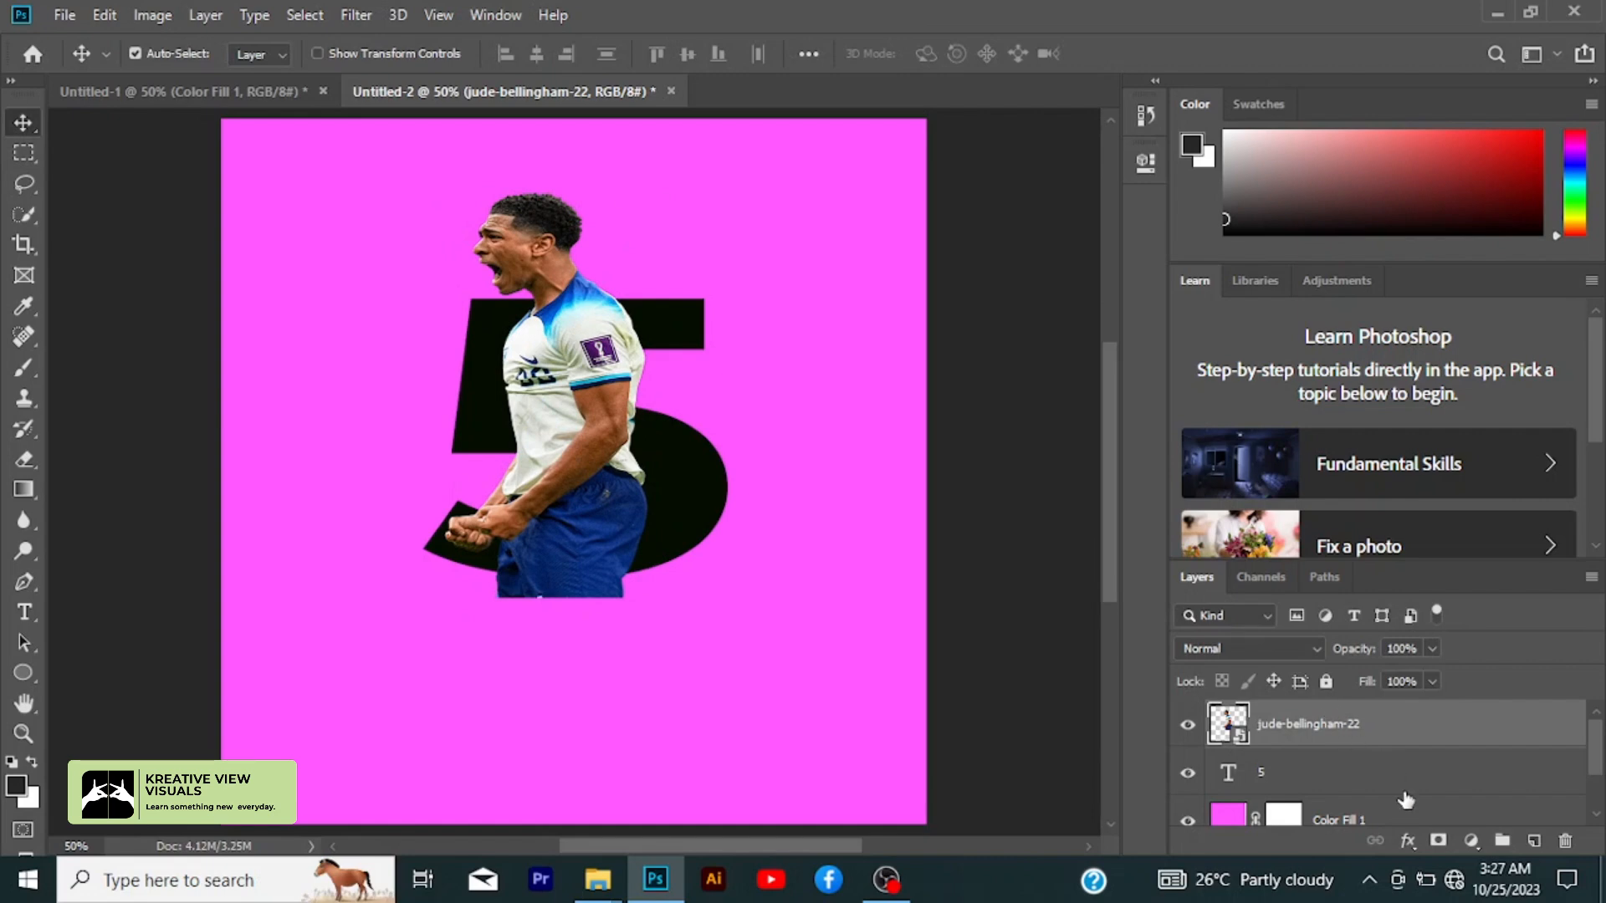
# - Add a layer mask to the jude-bellingham-22 layer and duplicate the masked layer
pyautogui.click(1439, 841)
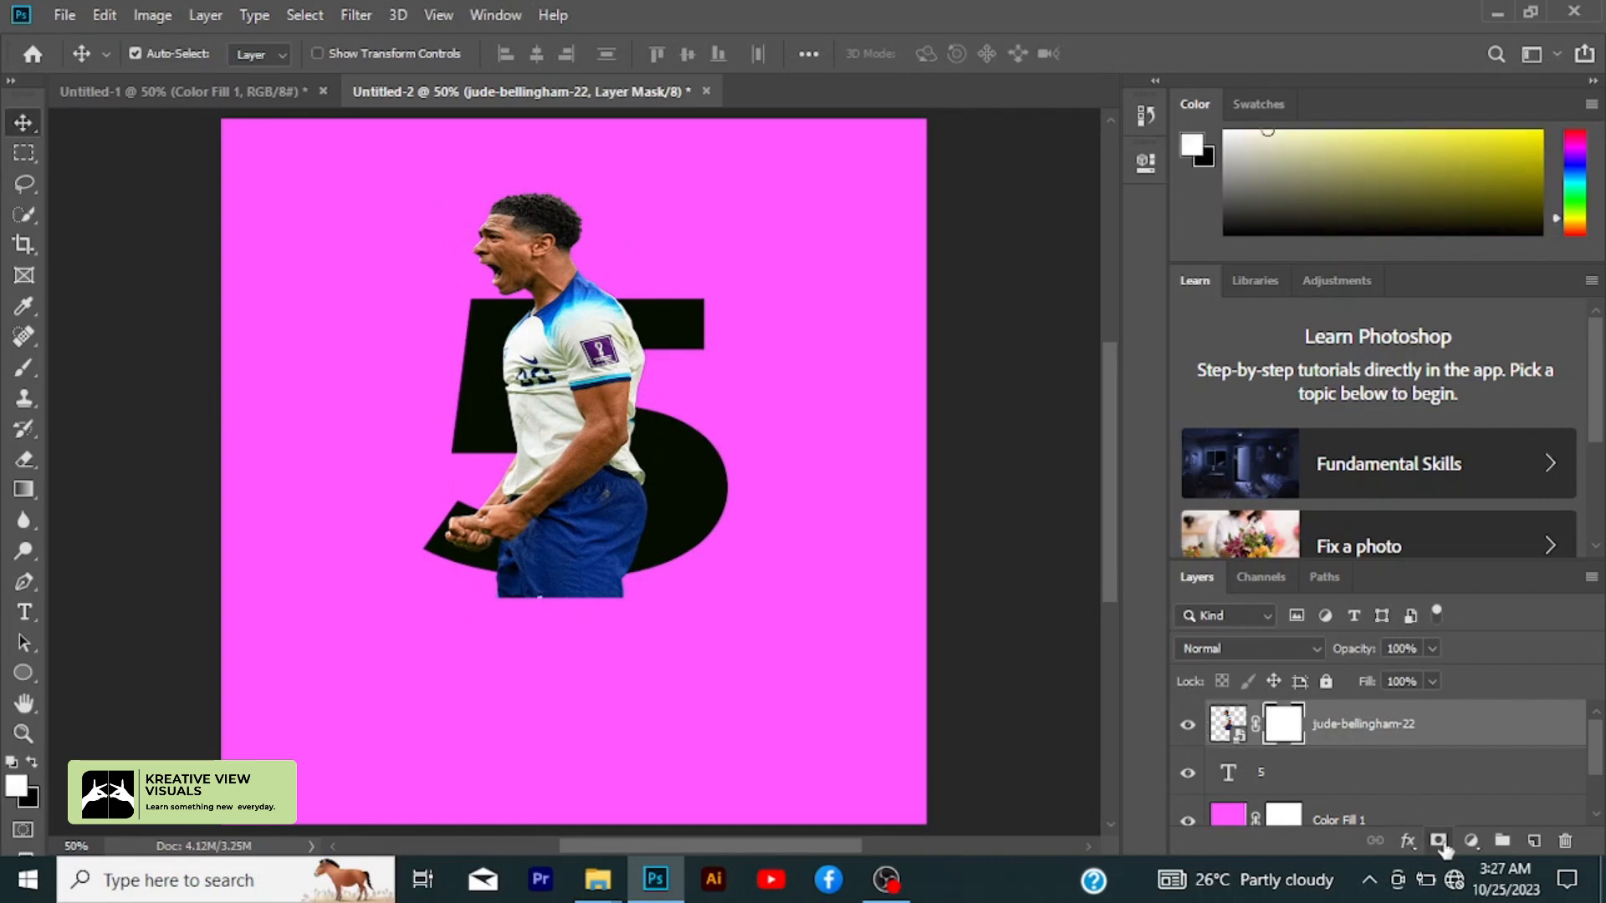
pyautogui.click(1310, 774)
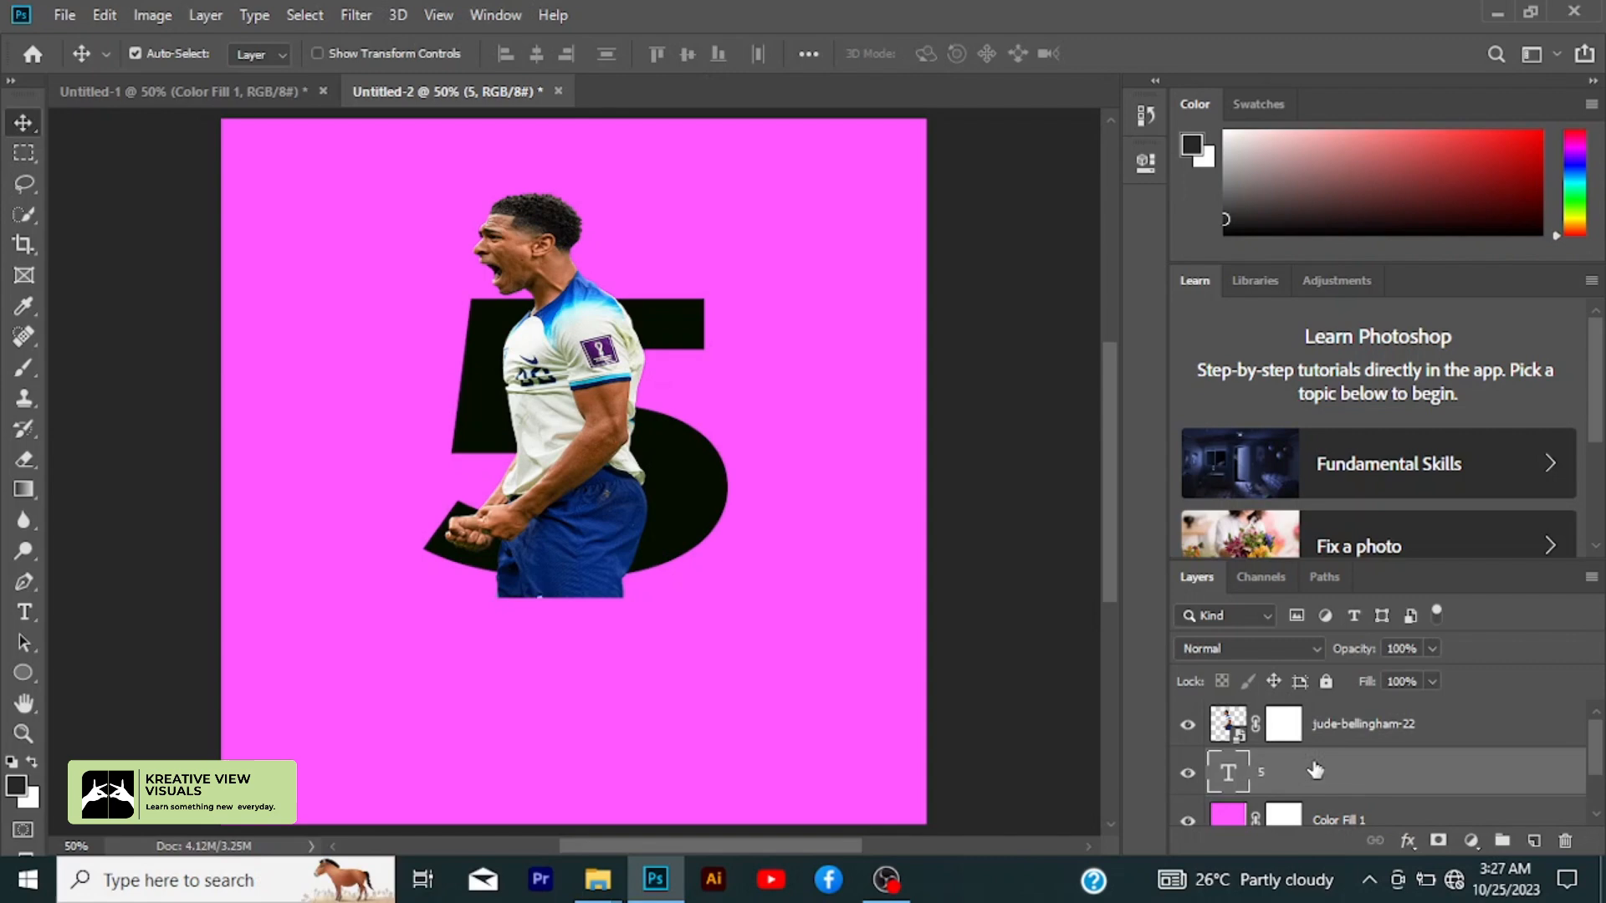
pyautogui.click(1366, 736)
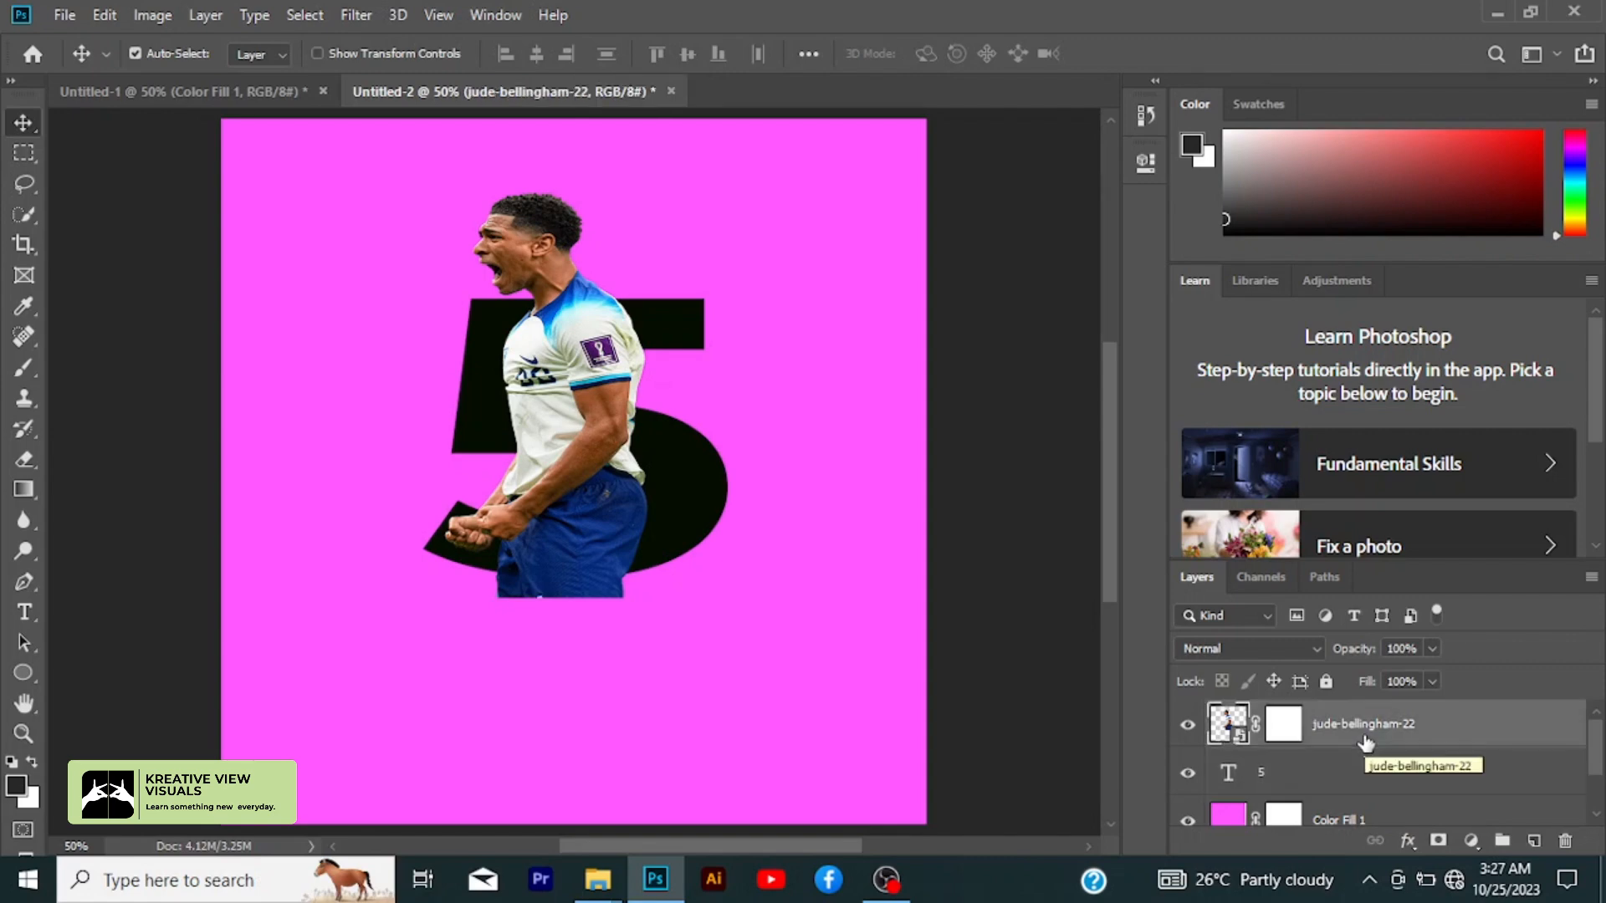
pyautogui.moveTo(1389, 744); pyautogui.dragTo(1535, 843)
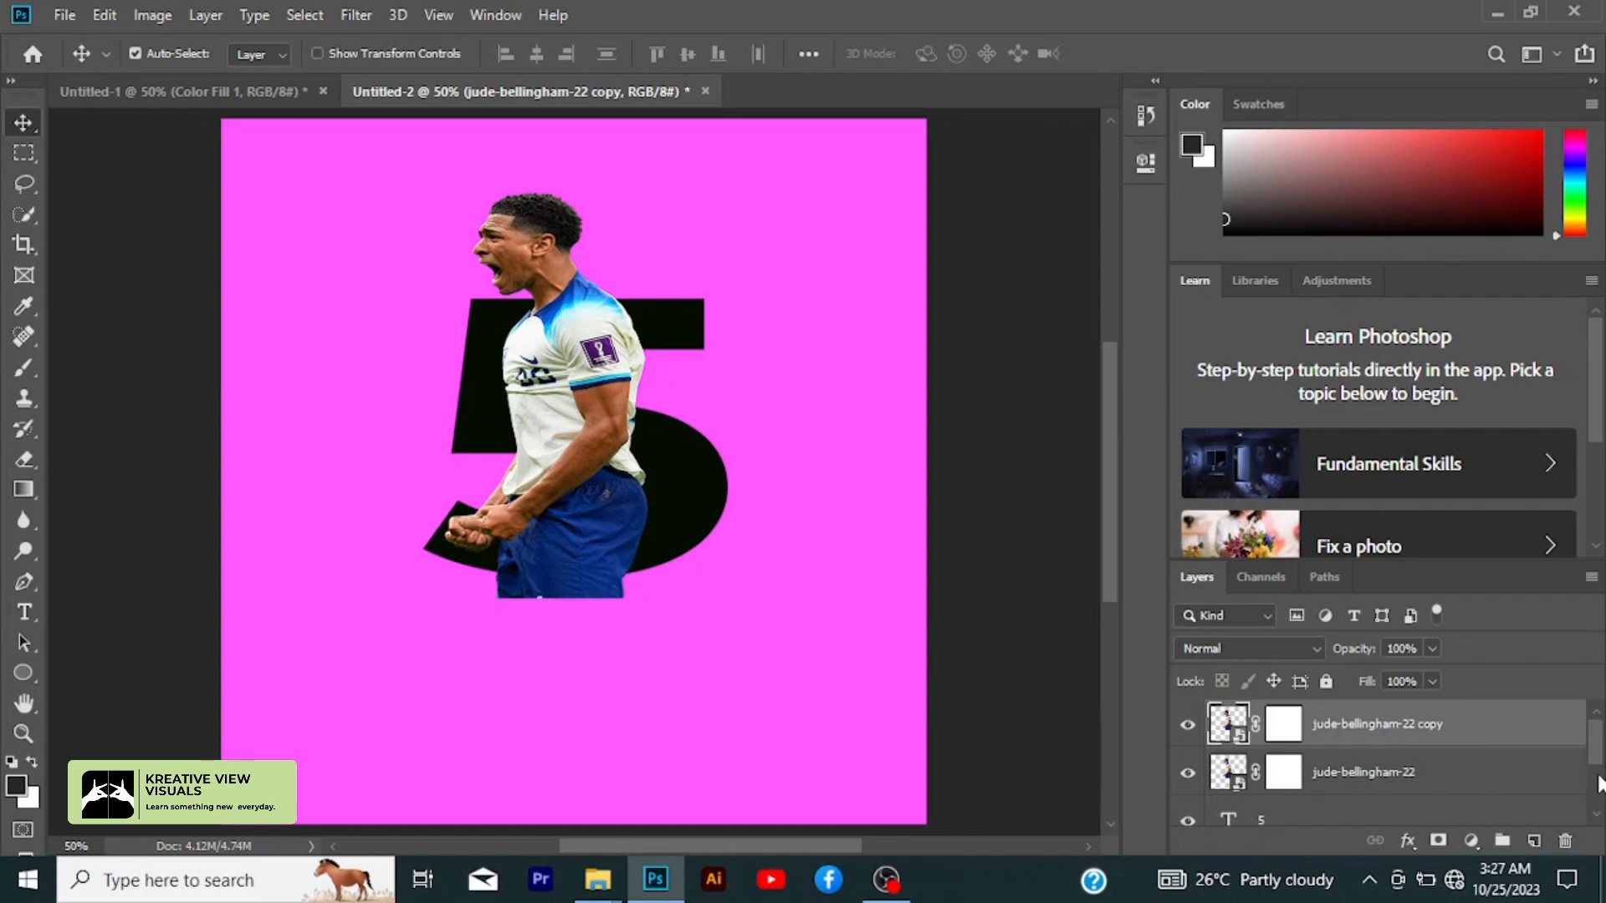
# - Clip the original jude-bellingham-22 layer to the 5 text layer with a clipping mask
pyautogui.scroll(-3, 1596, 810)
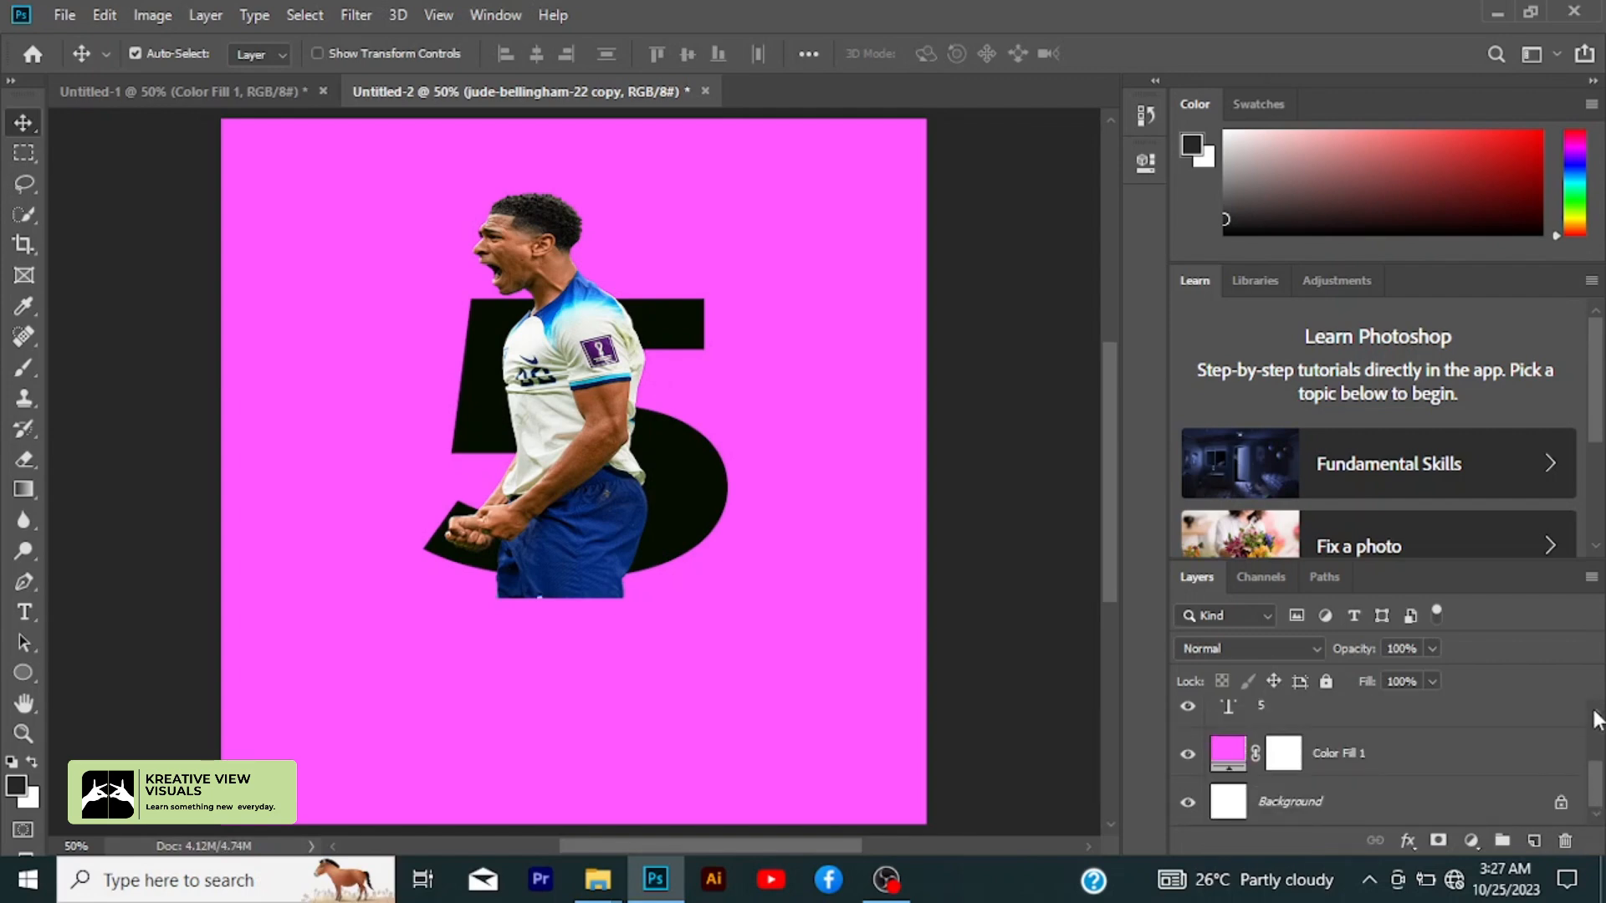
pyautogui.scroll(3, 1596, 719)
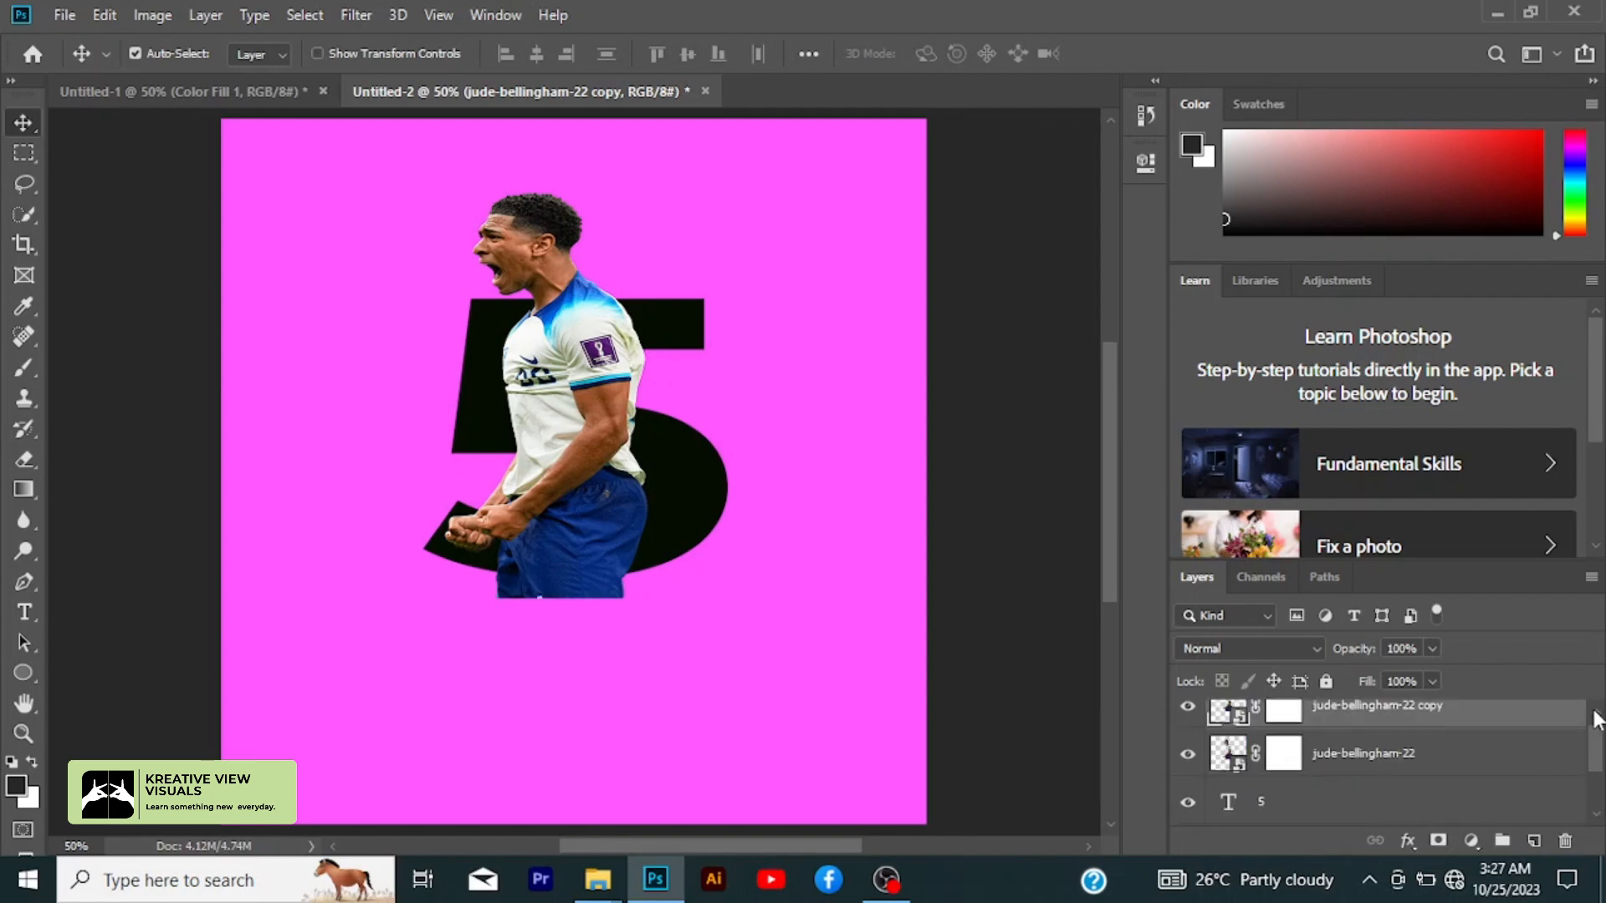
pyautogui.click(1397, 761)
pyautogui.rightClick(1393, 758)
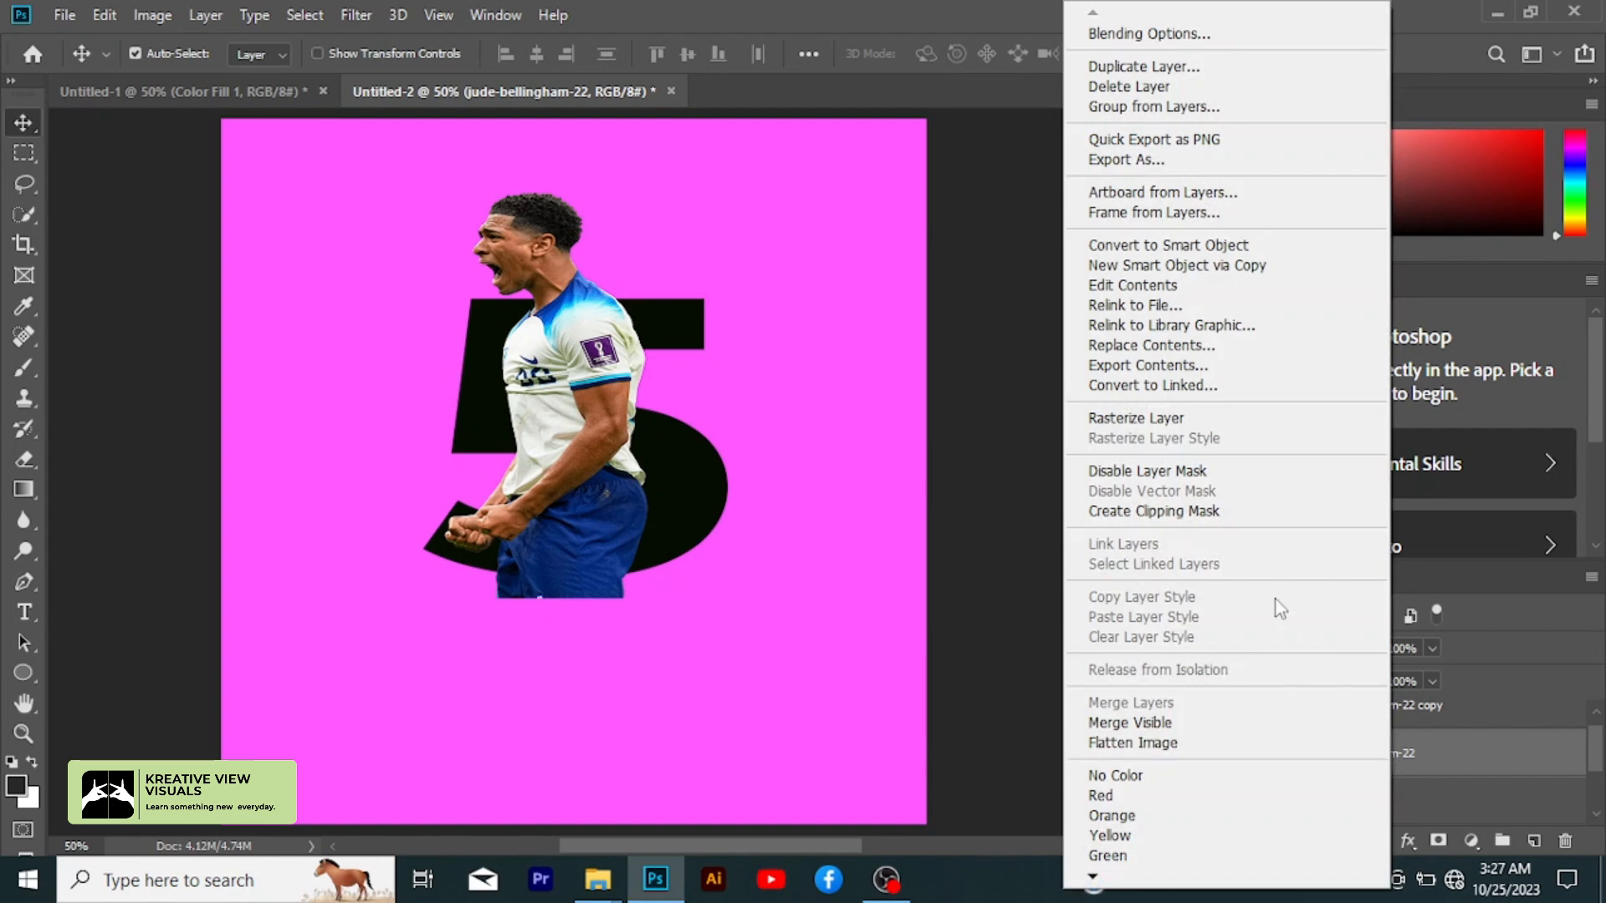
pyautogui.click(1226, 525)
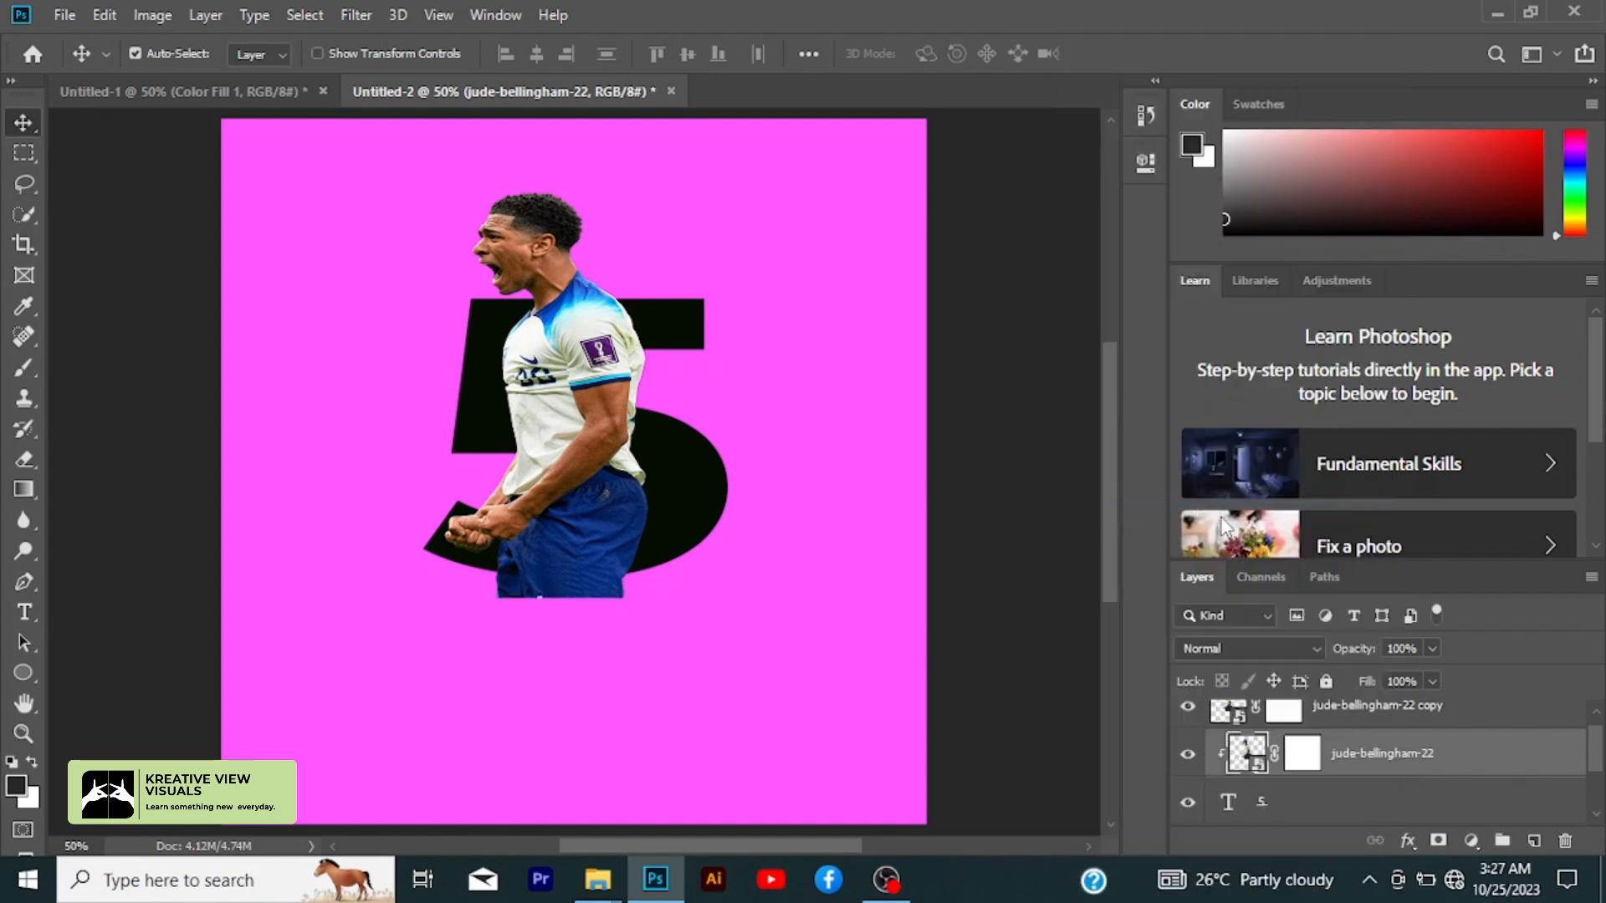
# - Load the pixels of the 5 text layer as a selection
pyautogui.click(1228, 805)
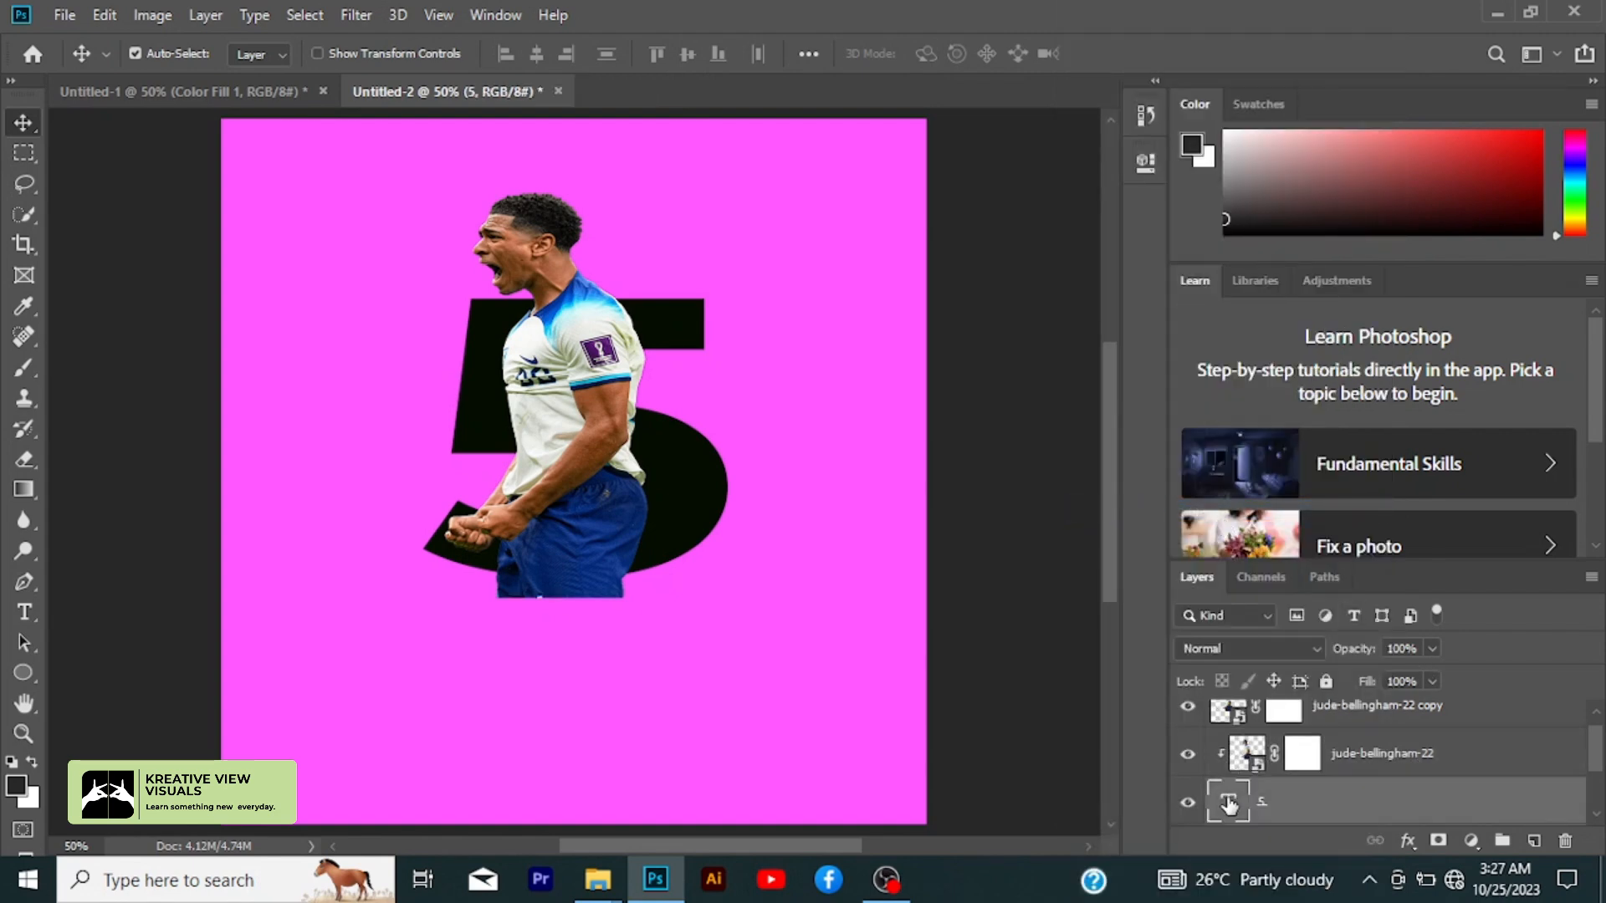
pyautogui.rightClick(1228, 803)
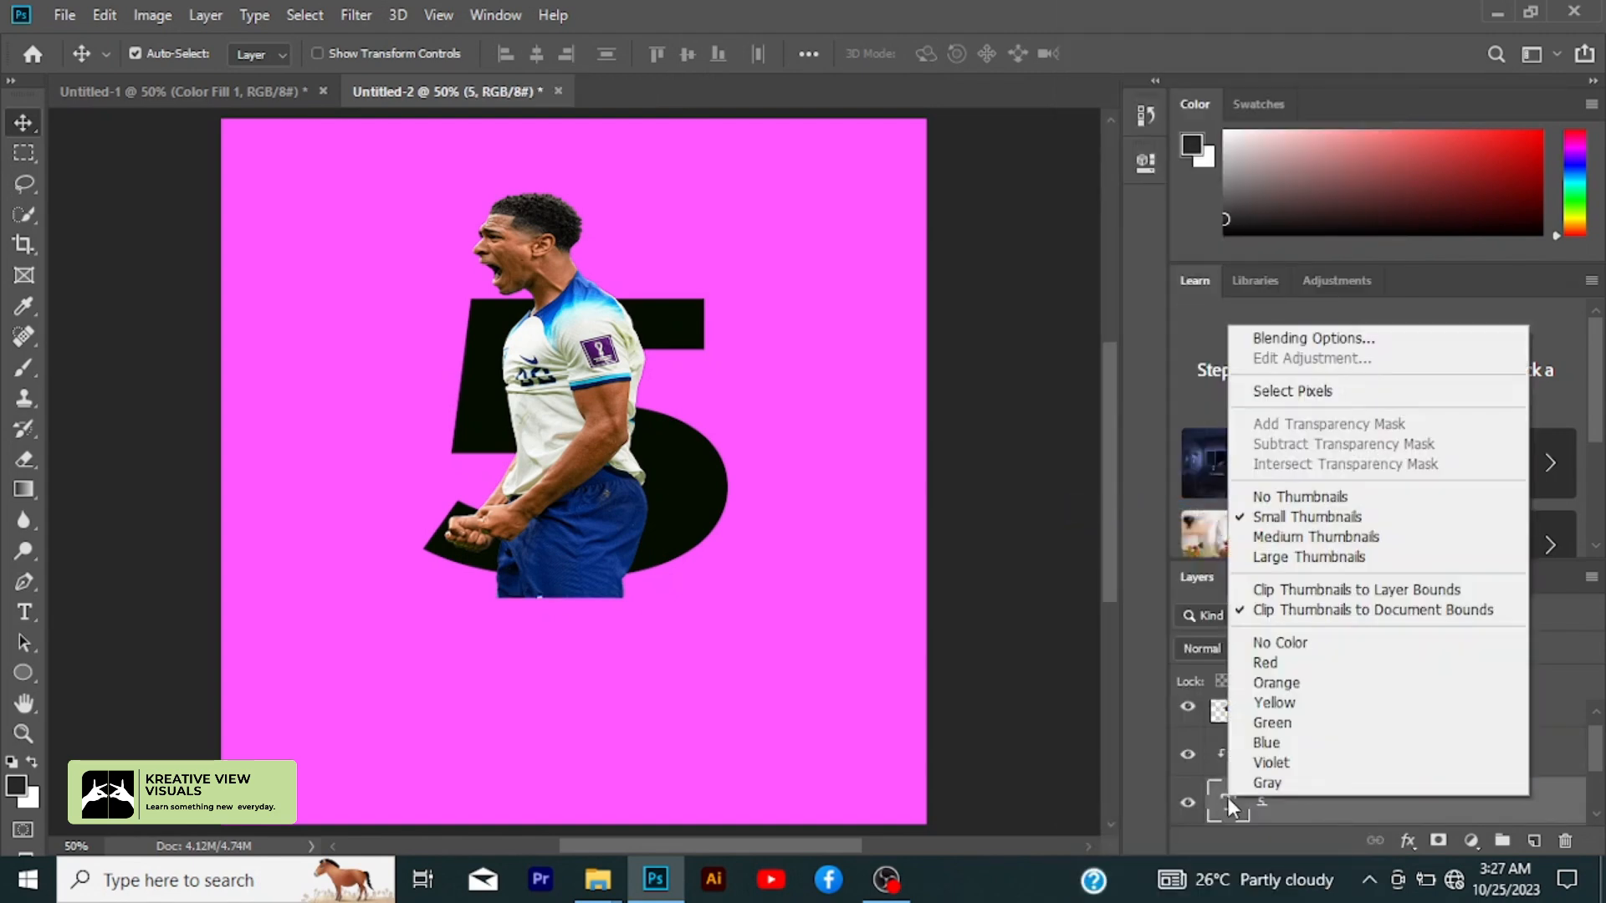
pyautogui.click(1392, 395)
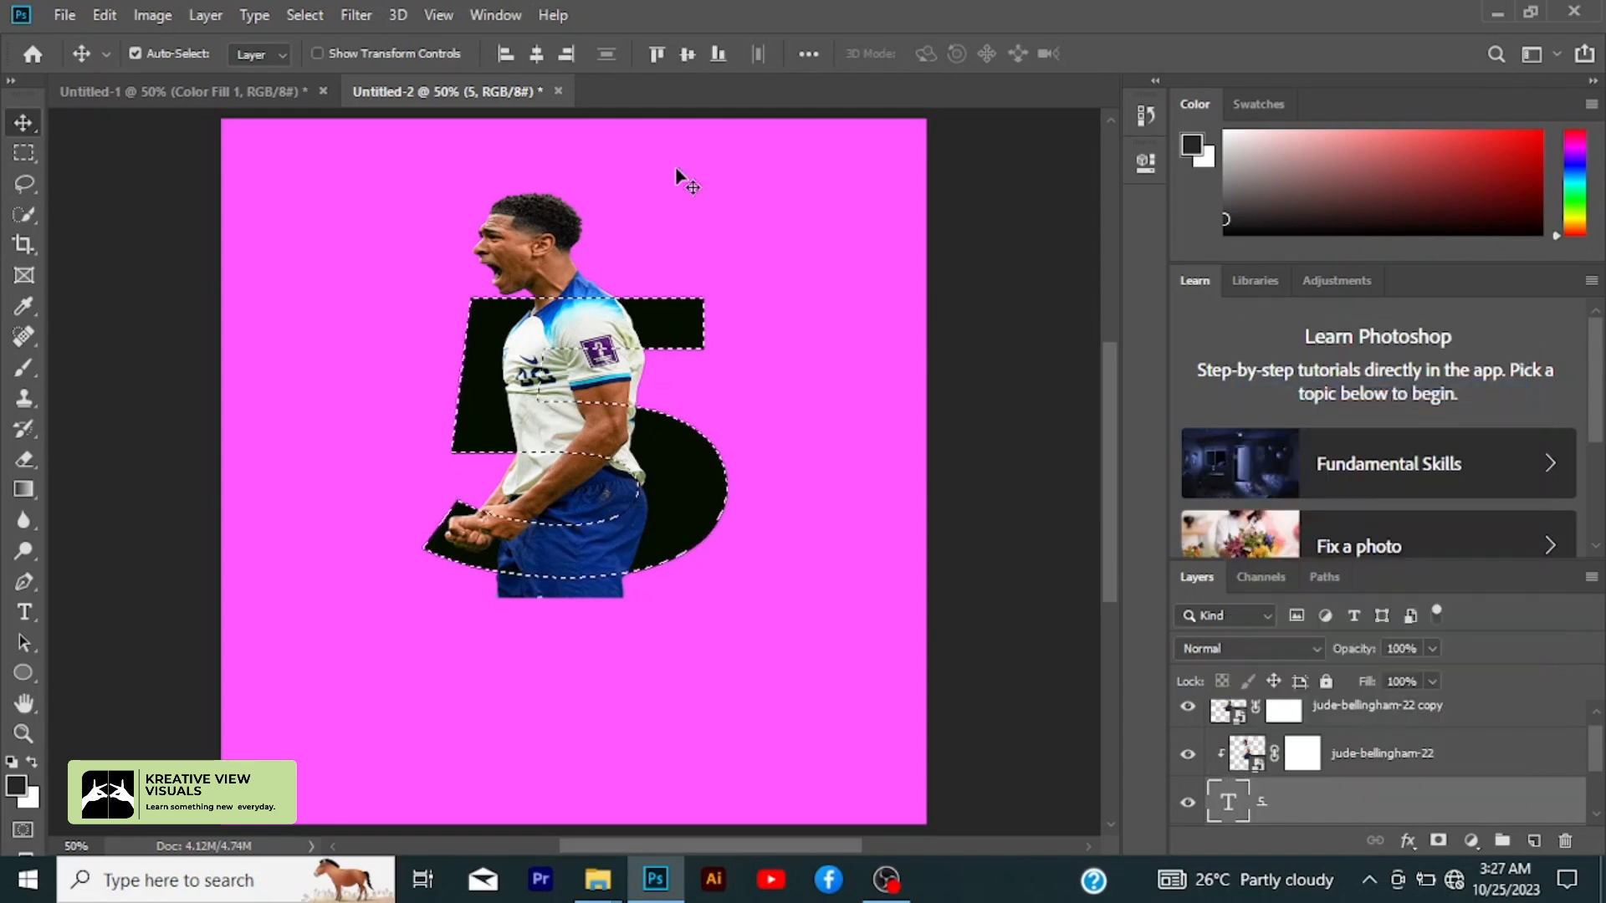
# - Invert the selection, erase the player's parts outside the 5 below its top edge on the jude-bellingham-22 copy layer's mask, and deselect
pyautogui.click(306, 17)
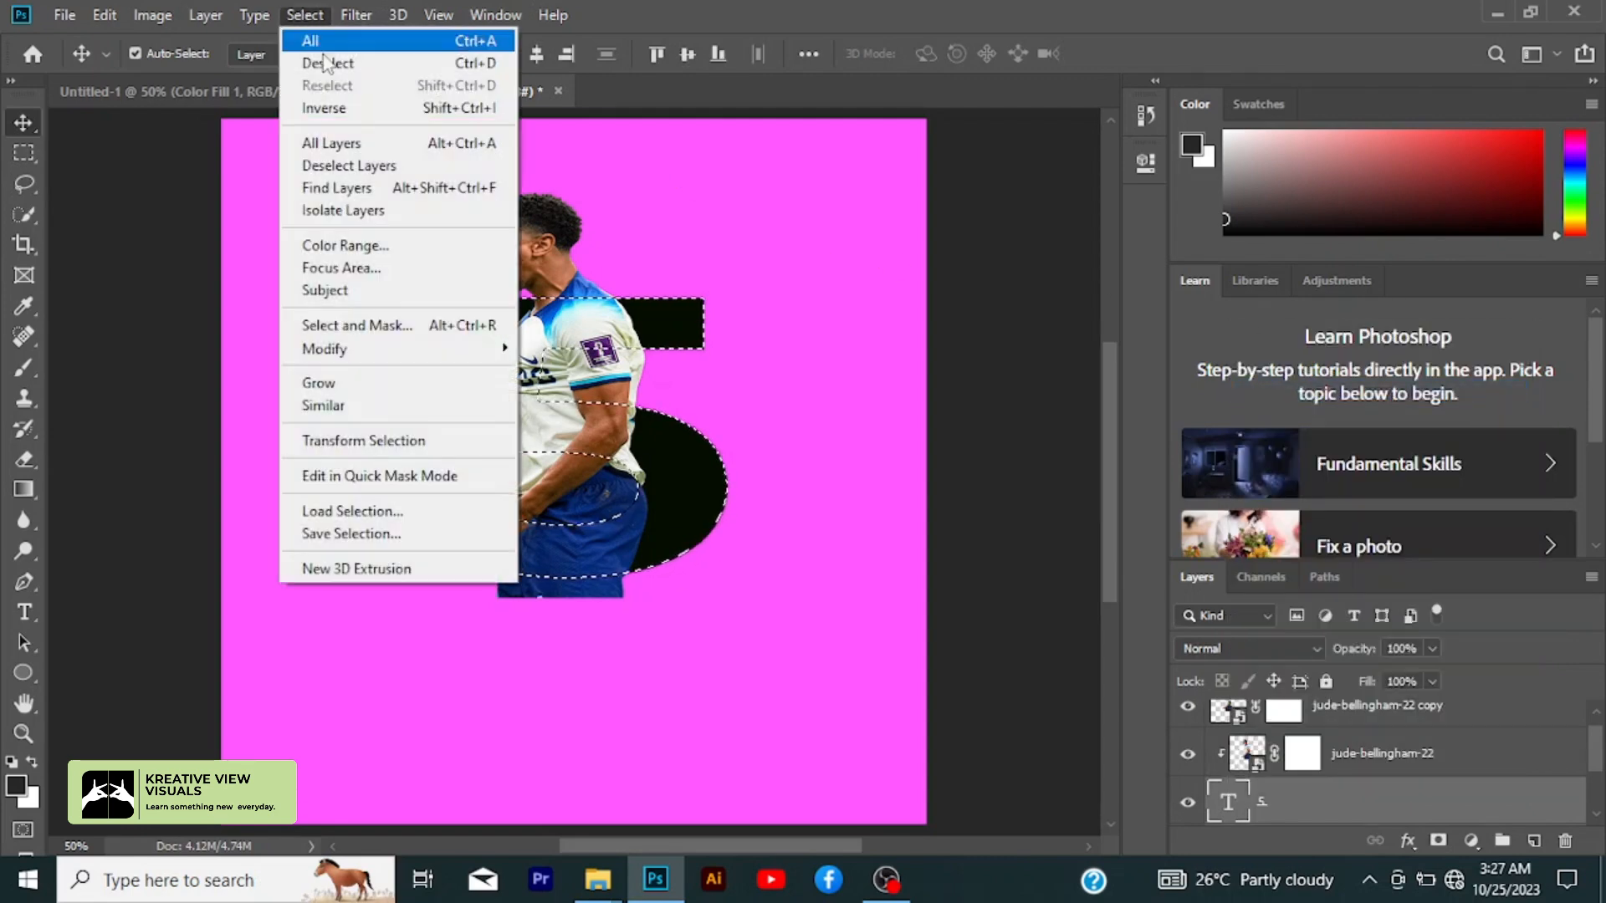
pyautogui.click(339, 109)
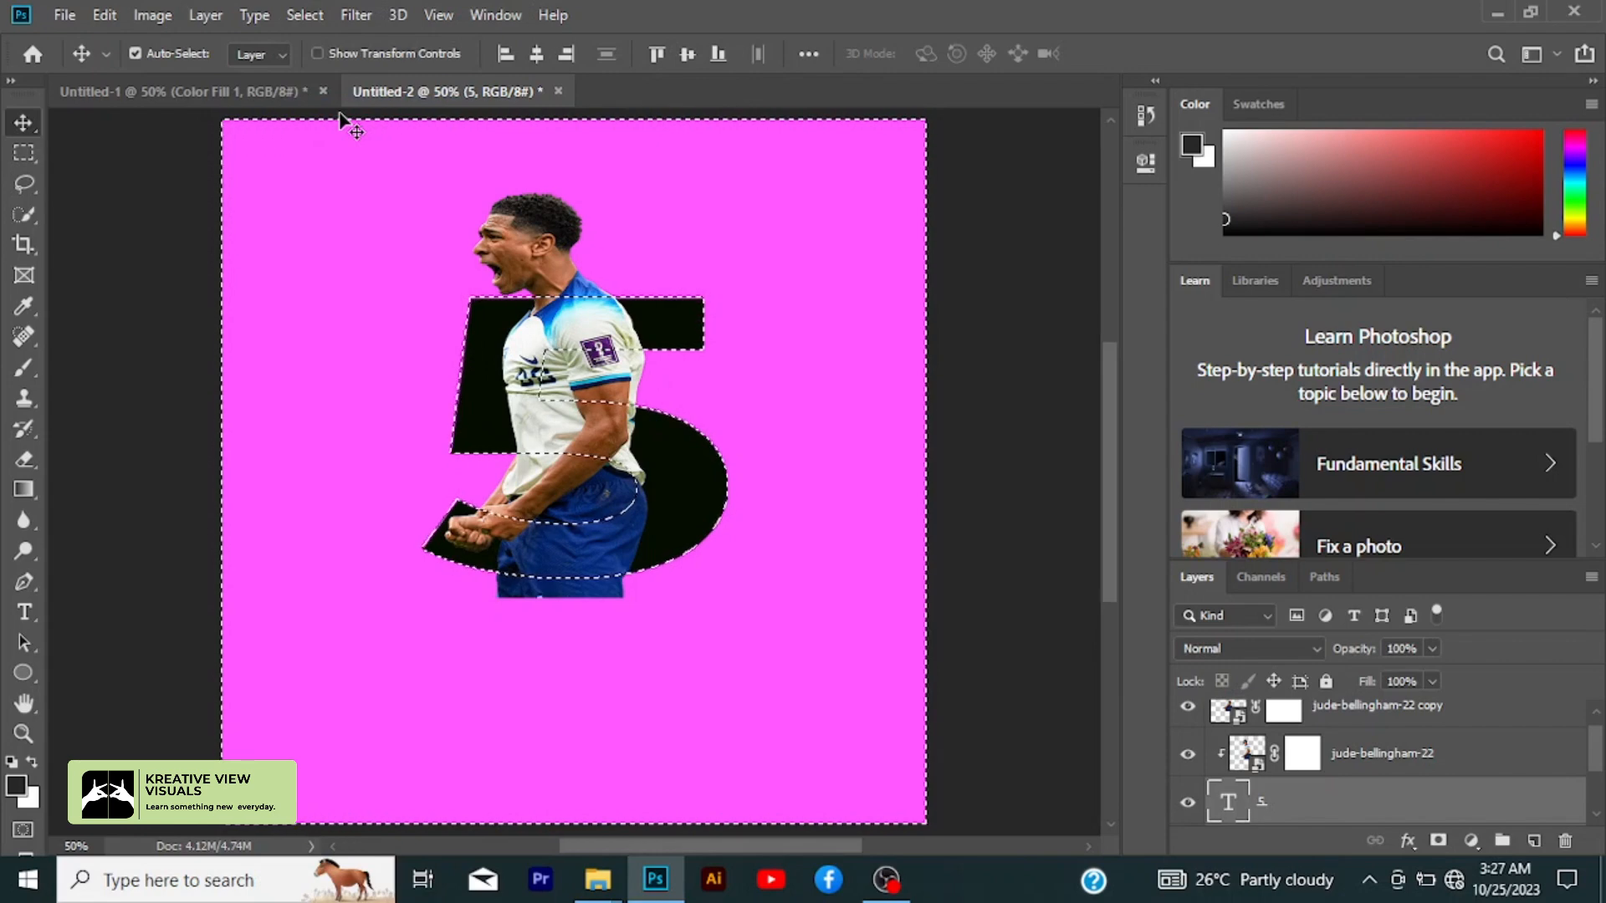
pyautogui.scroll(1, 1593, 711)
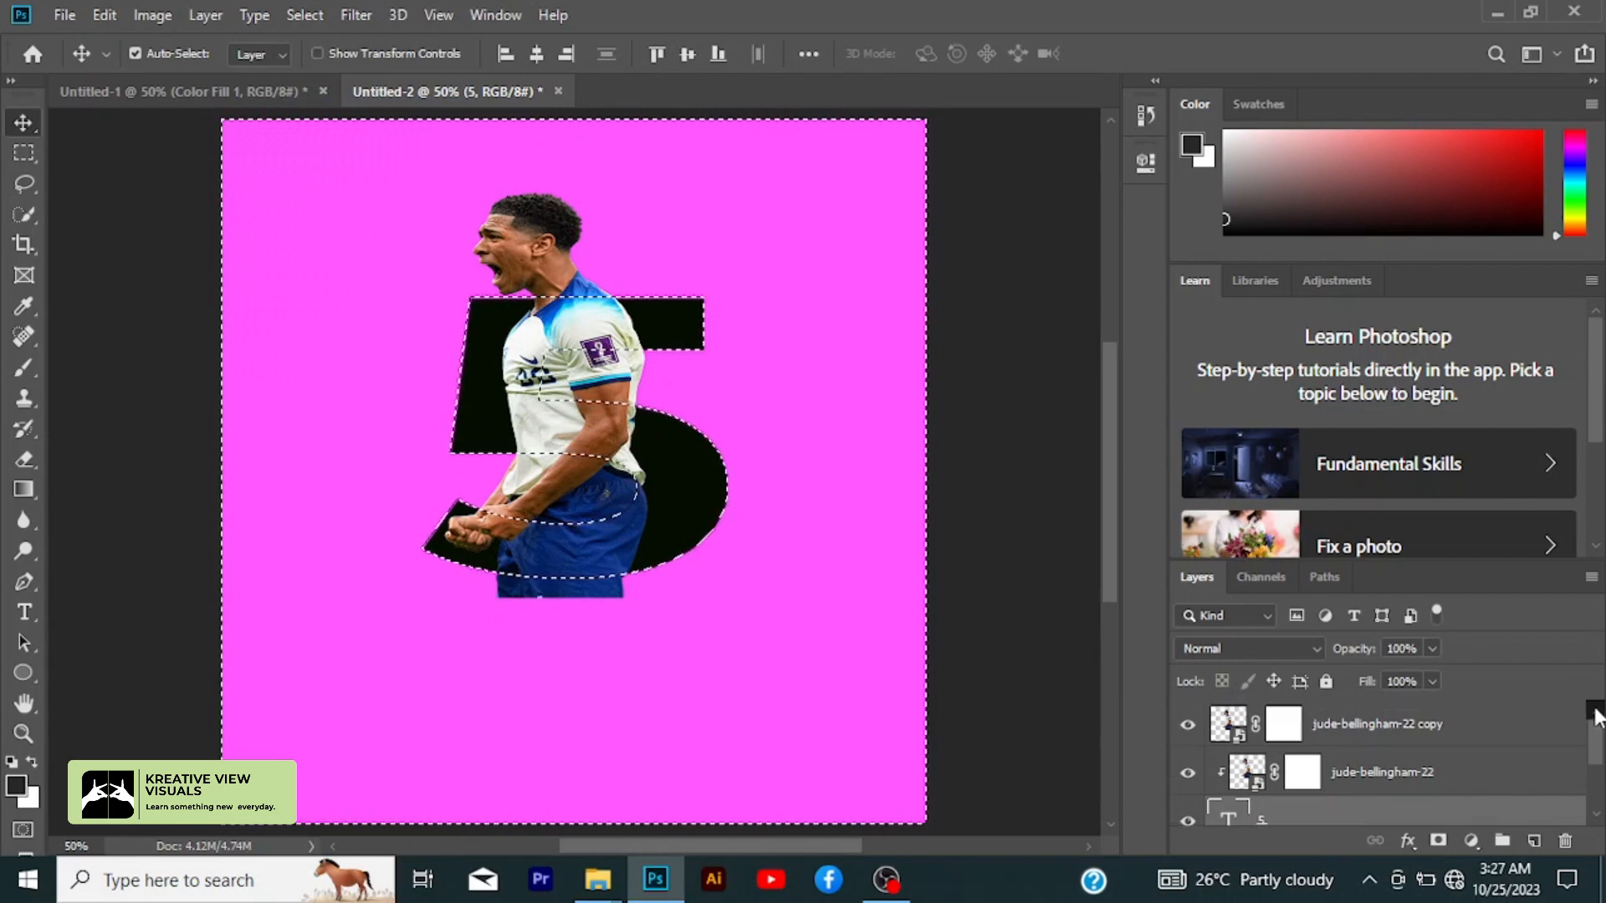
pyautogui.click(1283, 731)
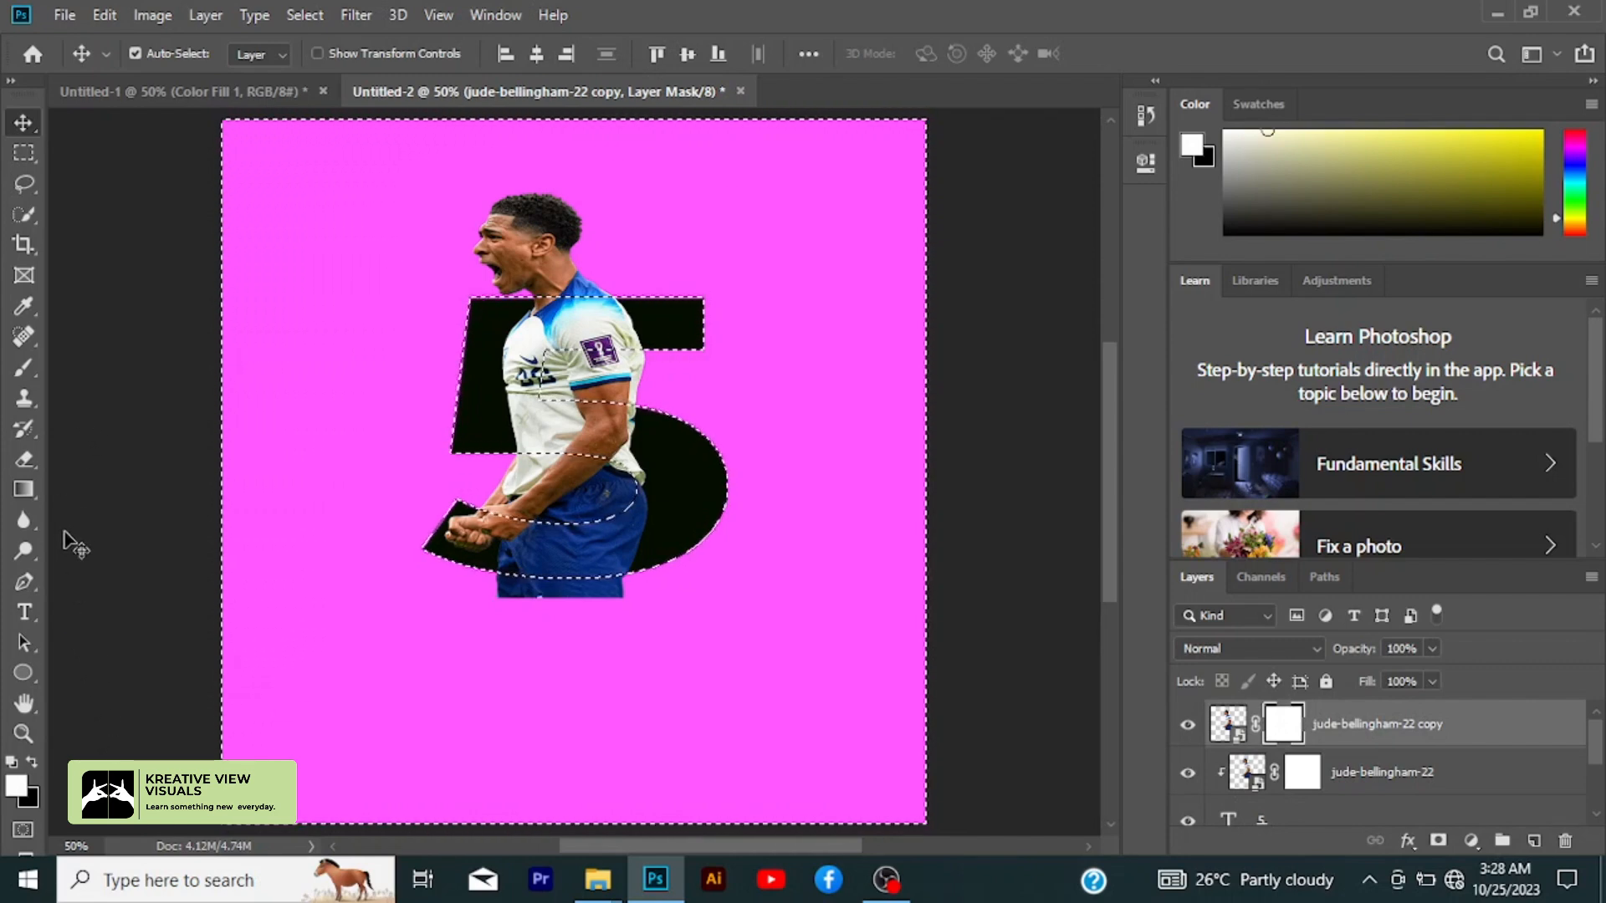
pyautogui.click(33, 458)
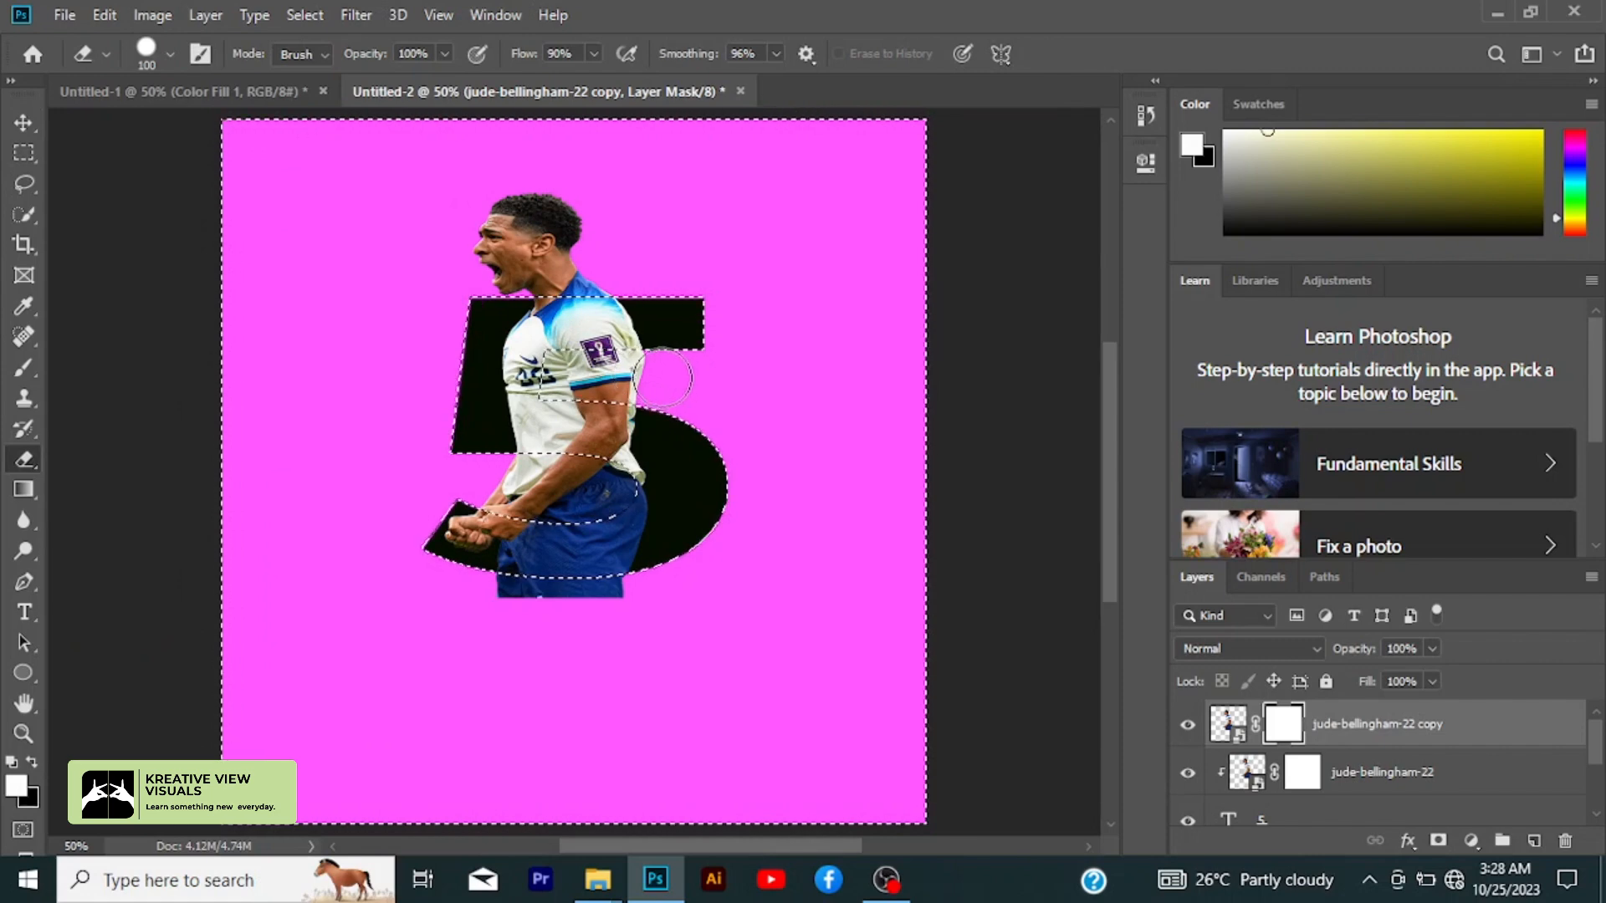
pyautogui.moveTo(664, 384)
pyautogui.mouseDown()
pyautogui.moveTo(580, 378)
pyautogui.moveTo(568, 360)
pyautogui.mouseUp()
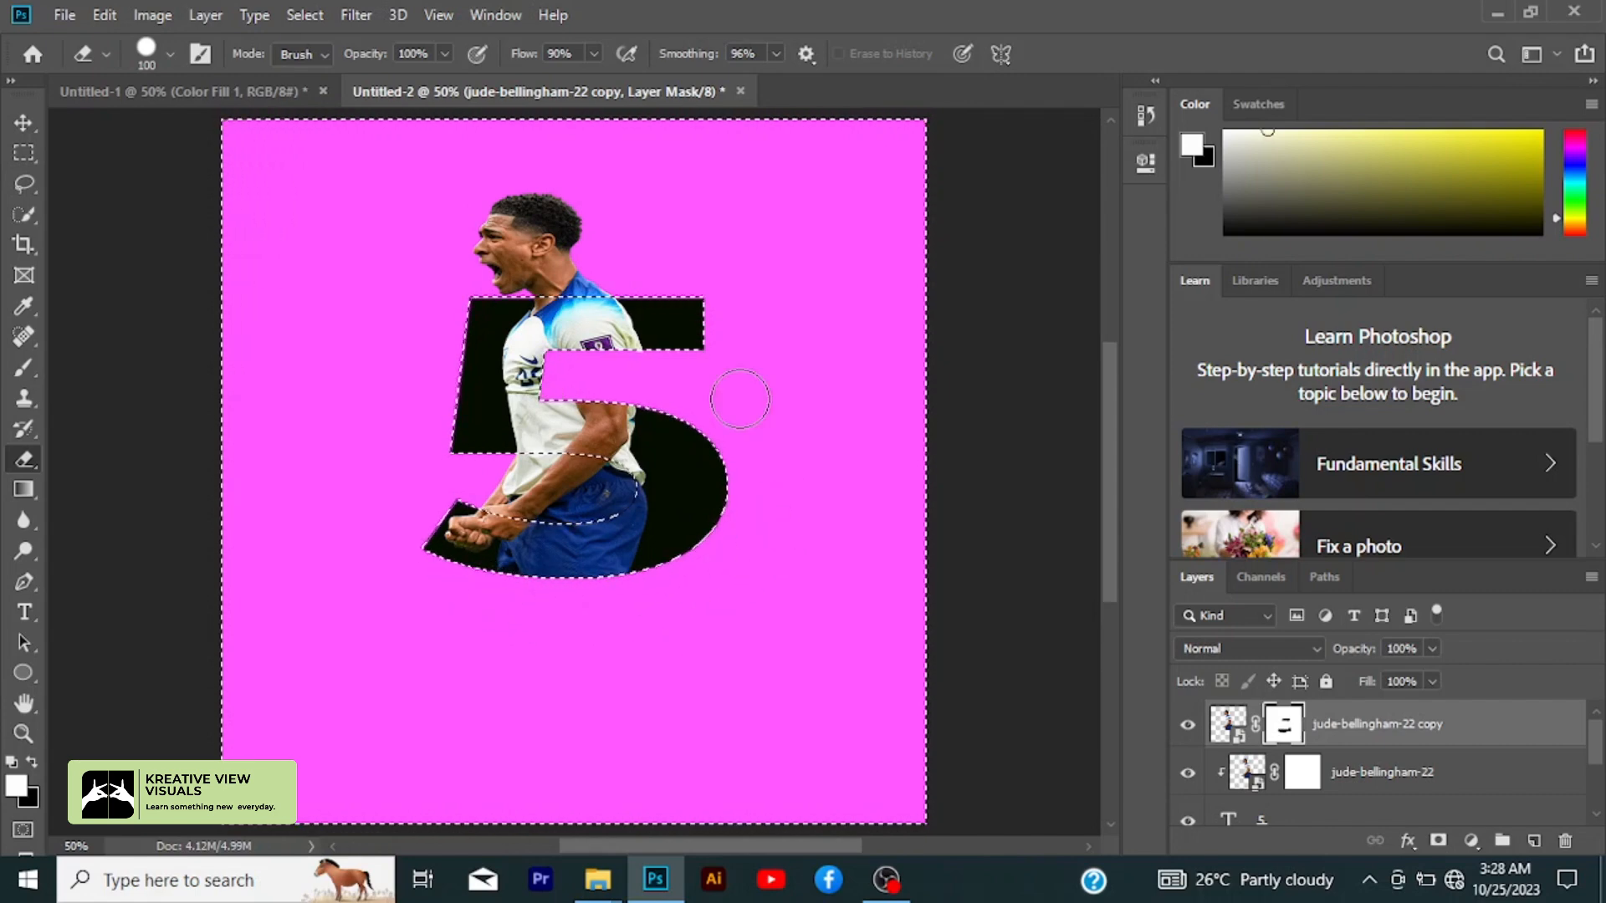
pyautogui.click(306, 15)
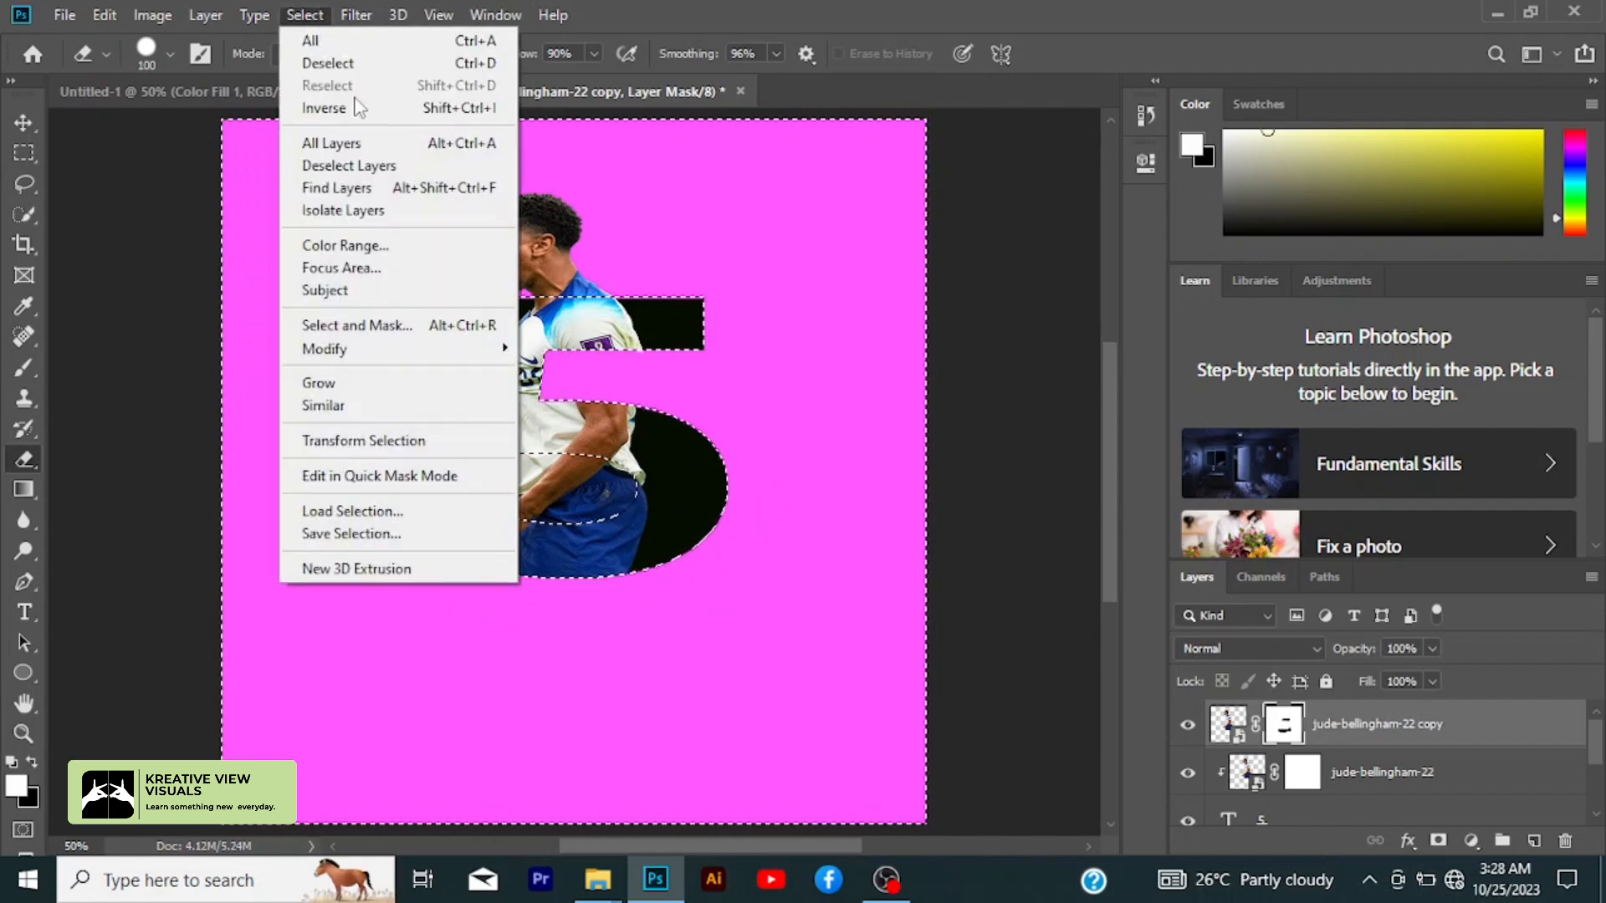
pyautogui.click(418, 67)
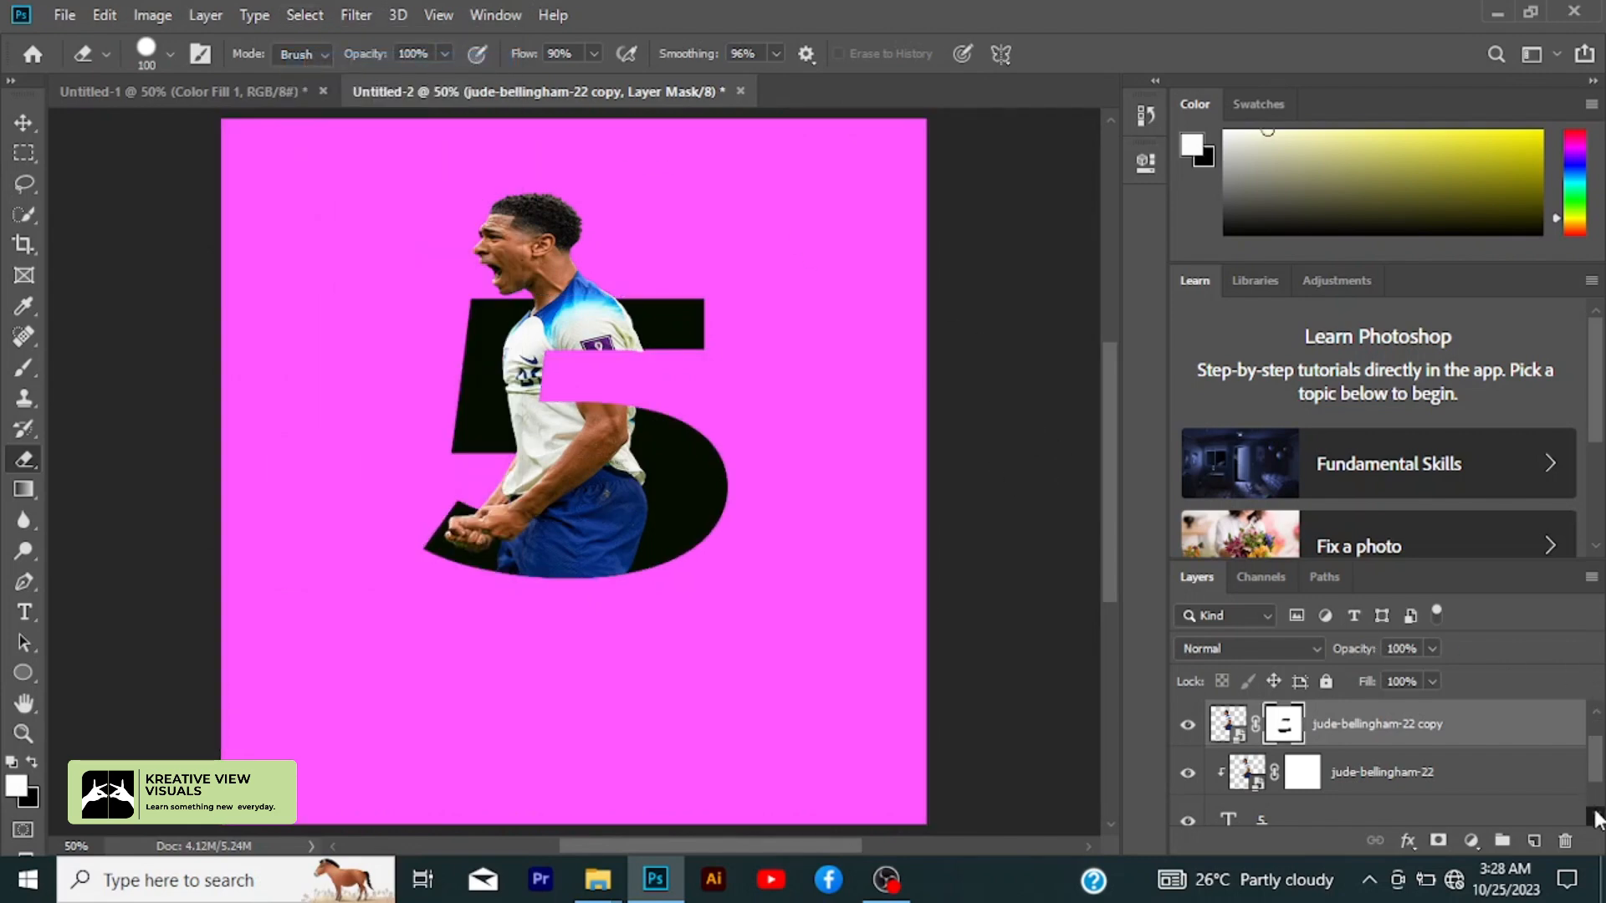
# - Link the jude-bellingham-22 copy, jude-bellingham-22 and 5 text layers together
pyautogui.scroll(-1, 1597, 818)
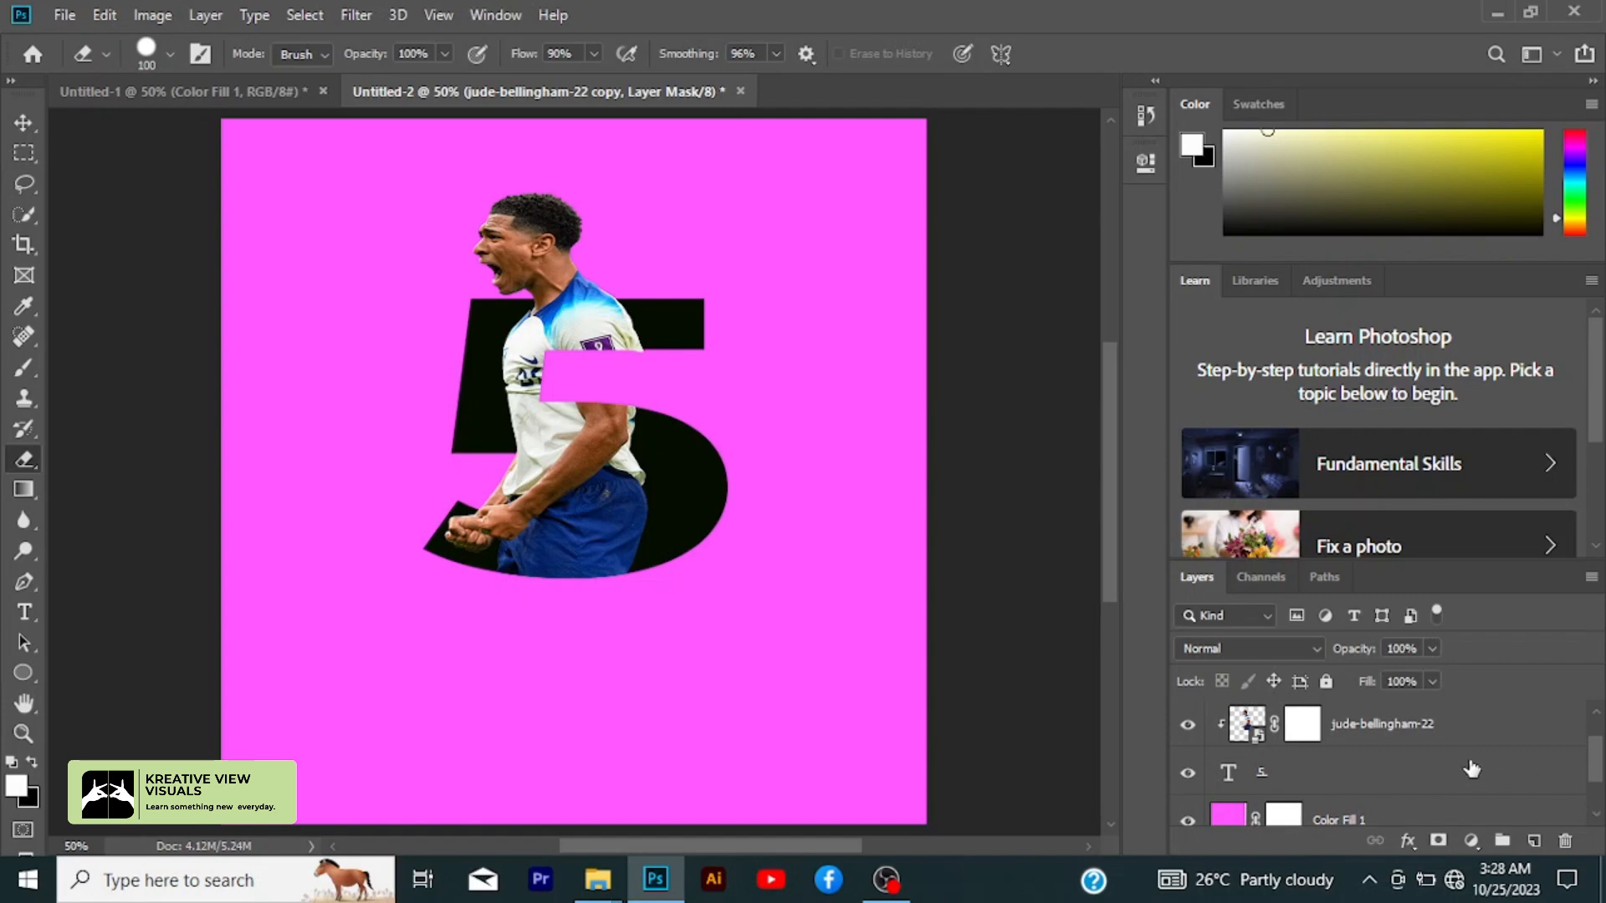
pyautogui.keyDown('shift'); pyautogui.click(1369, 775); pyautogui.keyUp('shift')
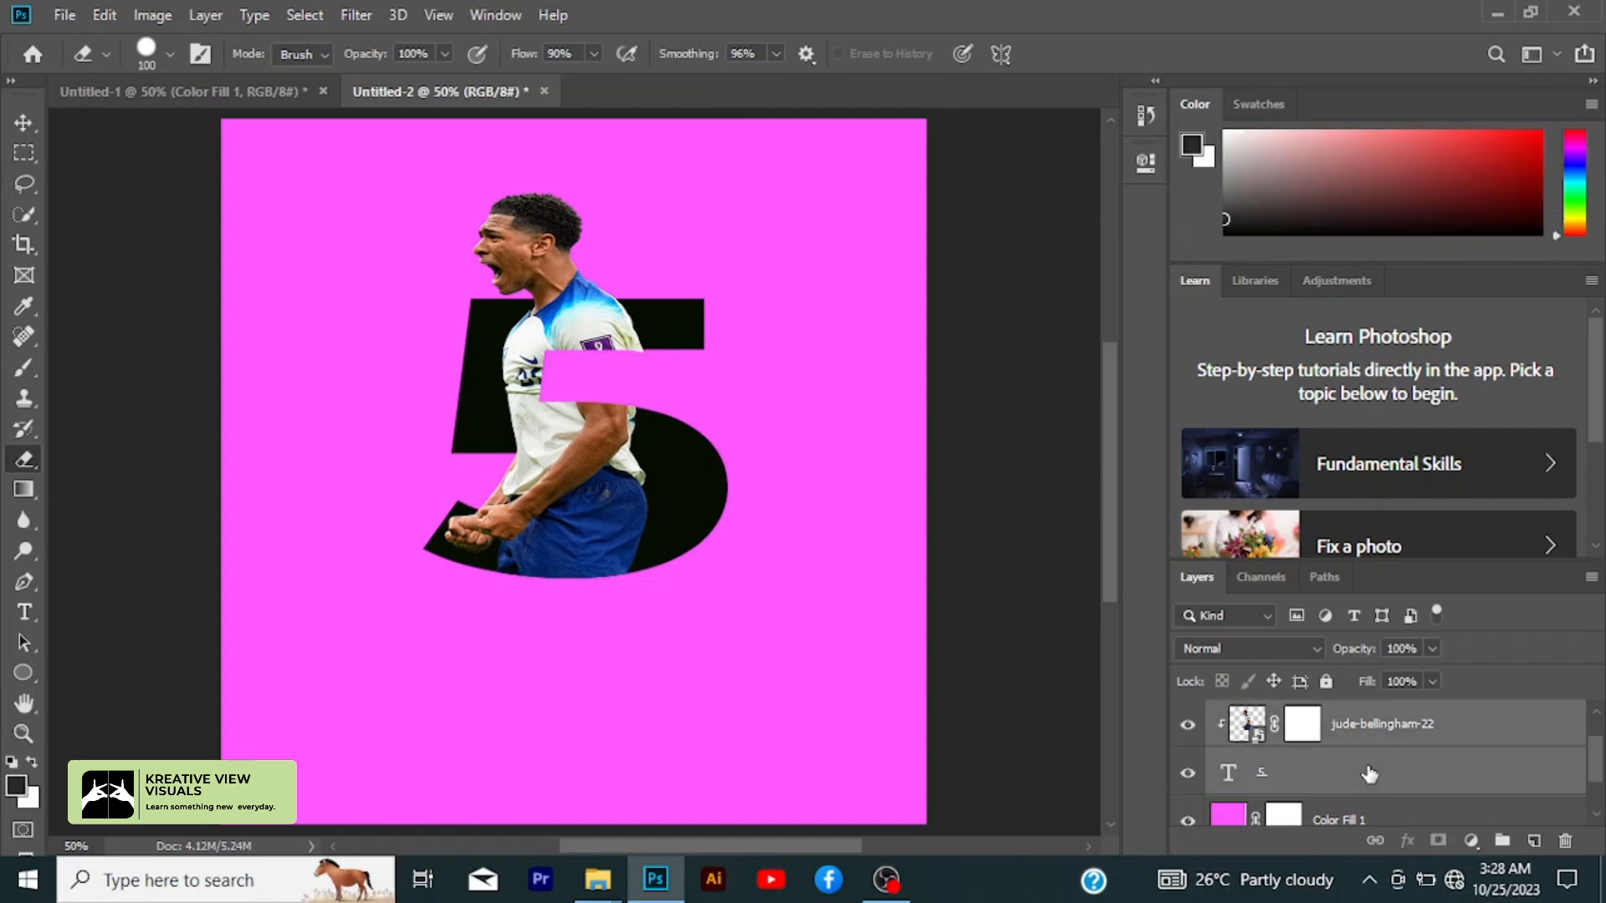
pyautogui.rightClick(1369, 774)
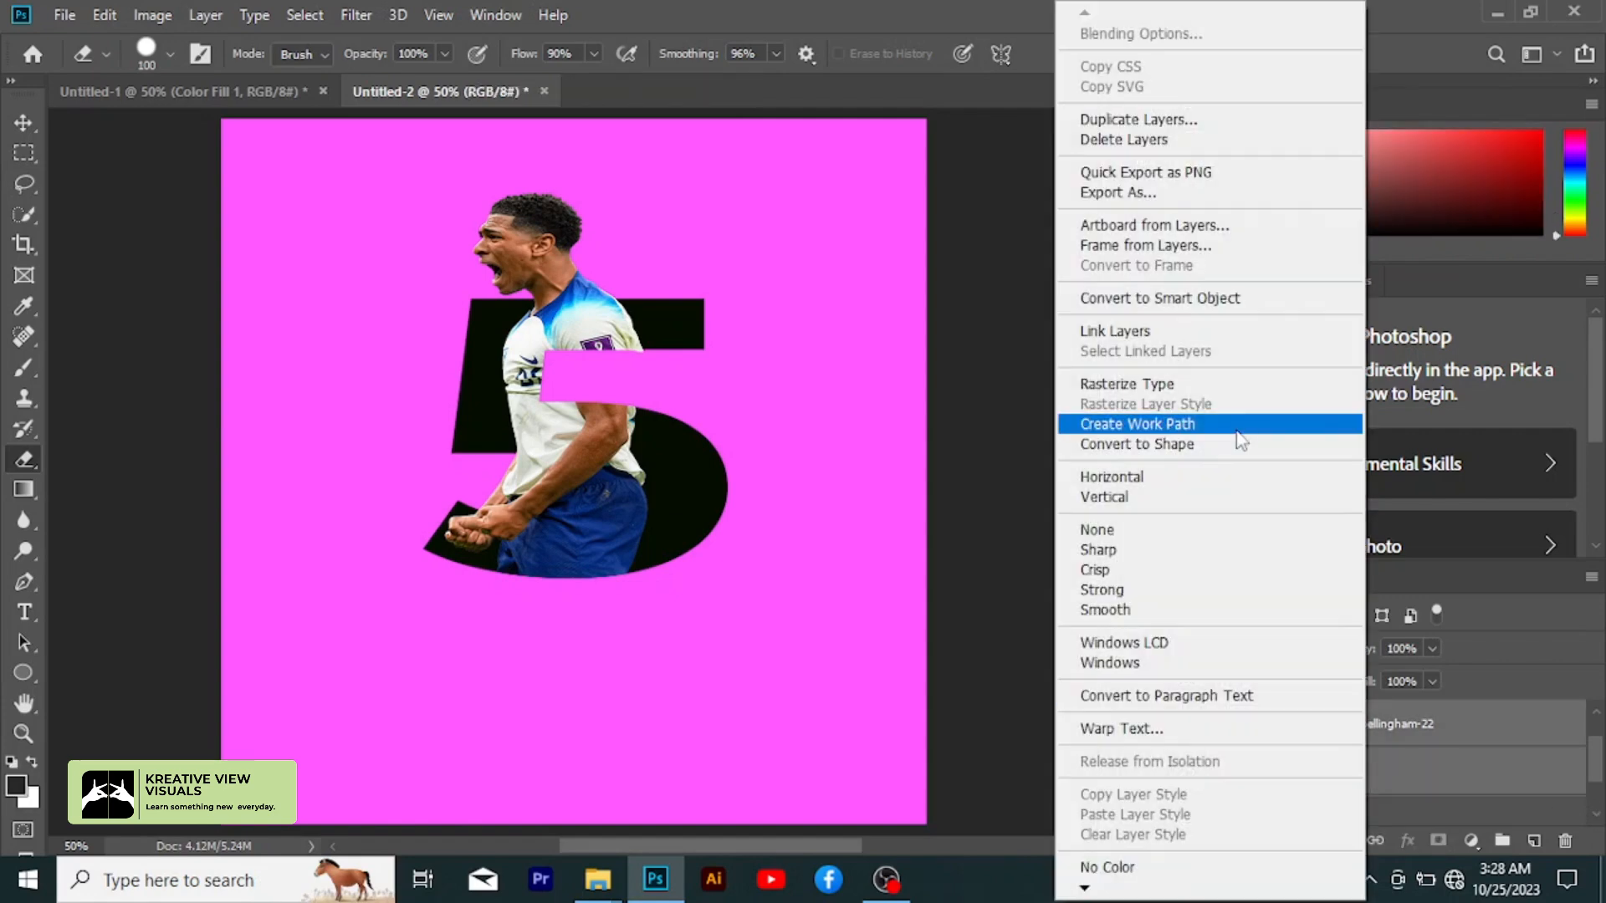
pyautogui.click(1221, 331)
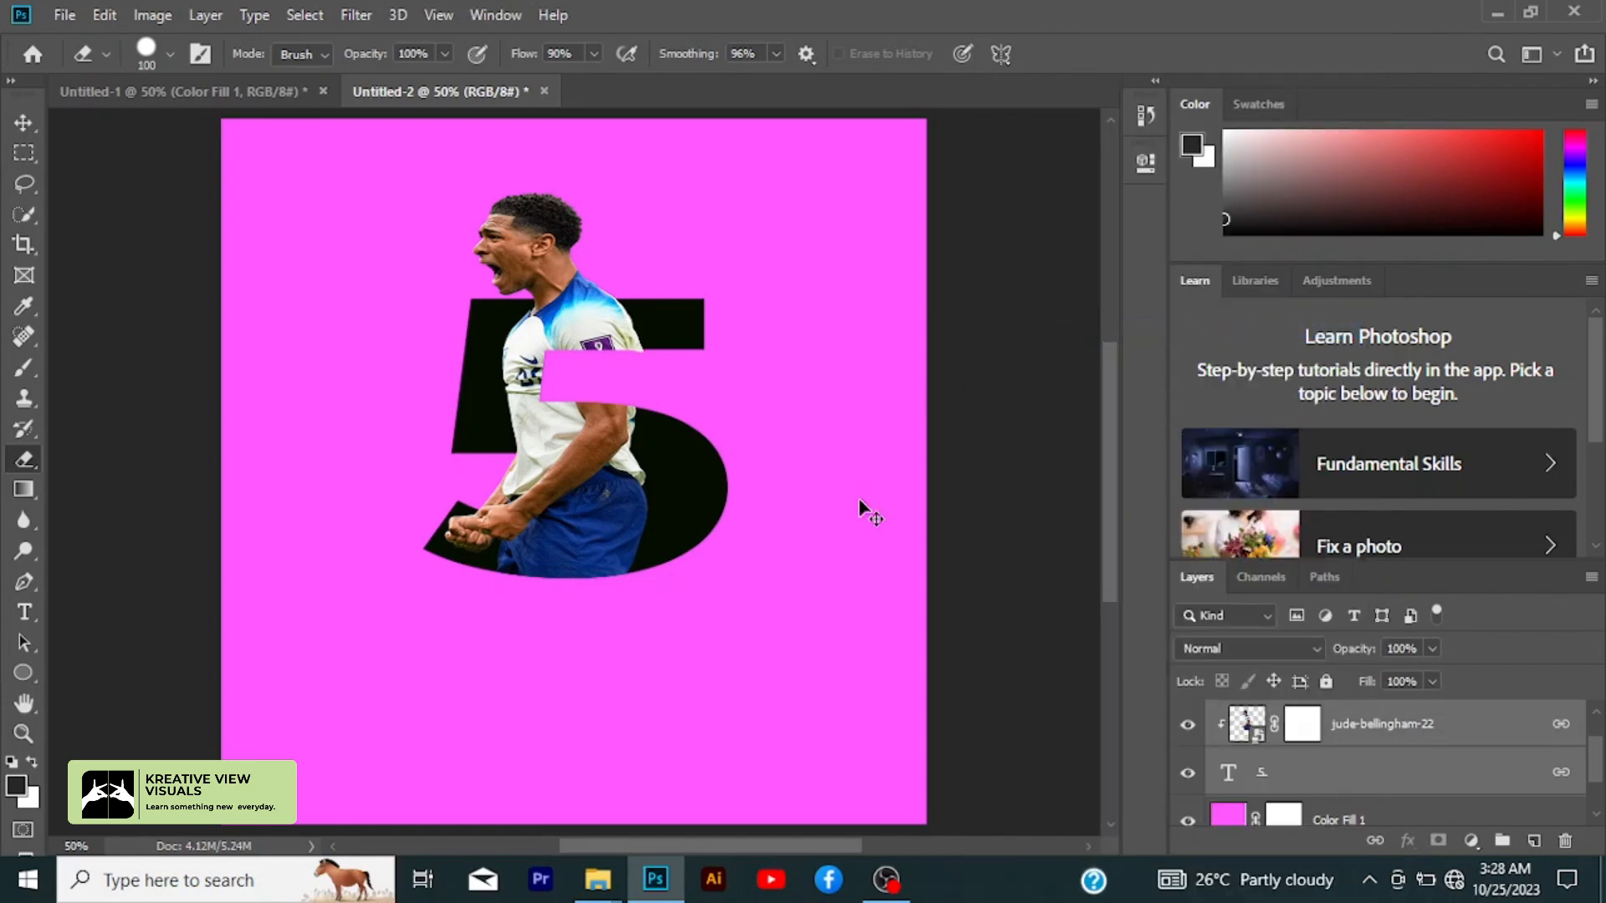
# - Group the linked player and 5 layers and rename the group to images
pyautogui.hotkey('ctrl', 'g')
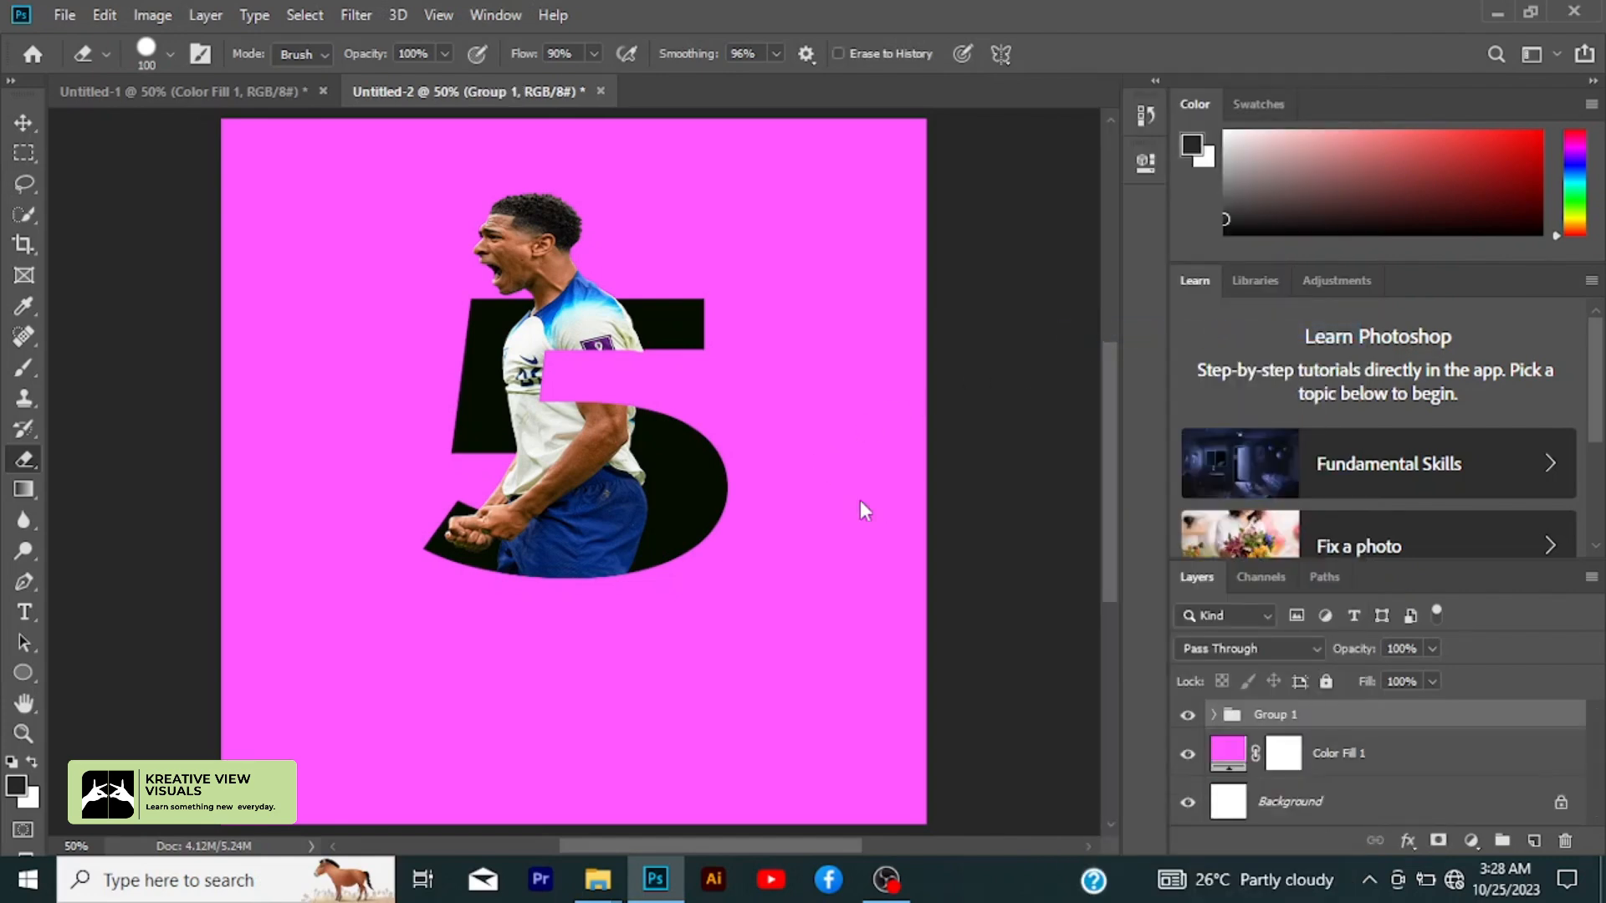
pyautogui.doubleClick(1272, 715)
pyautogui.press('BackSpace')
pyautogui.write('images')
pyautogui.press('Return')
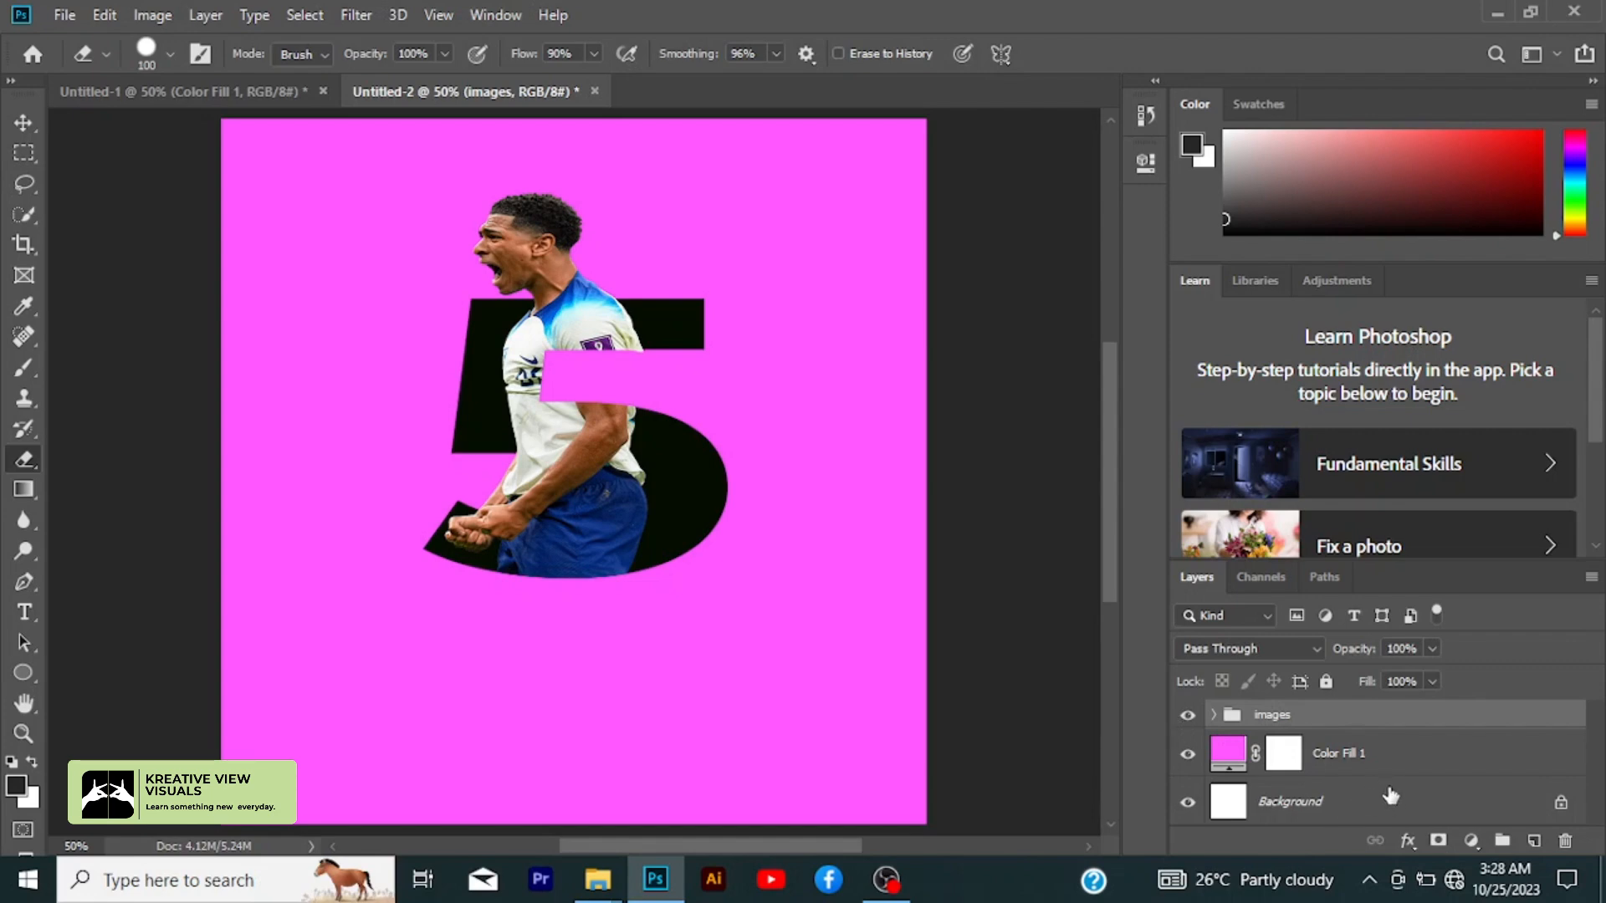
# - Move the linked player and 5 artwork straight down towards the middle of the canvas
pyautogui.click(20, 126)
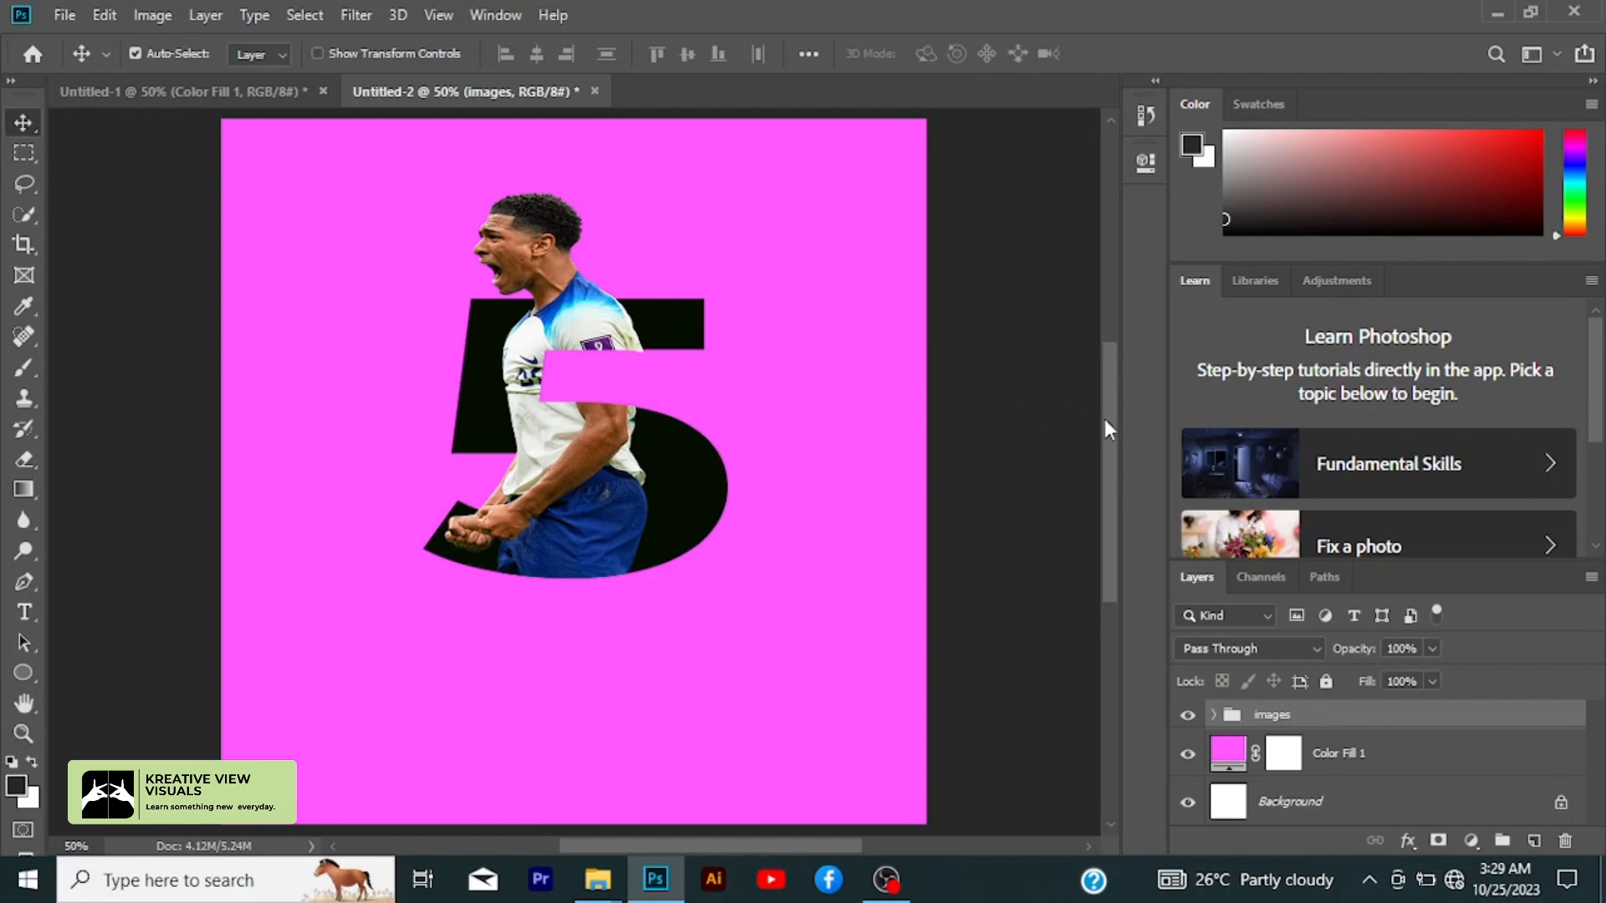
pyautogui.moveTo(1107, 418); pyautogui.dragTo(1106, 412)
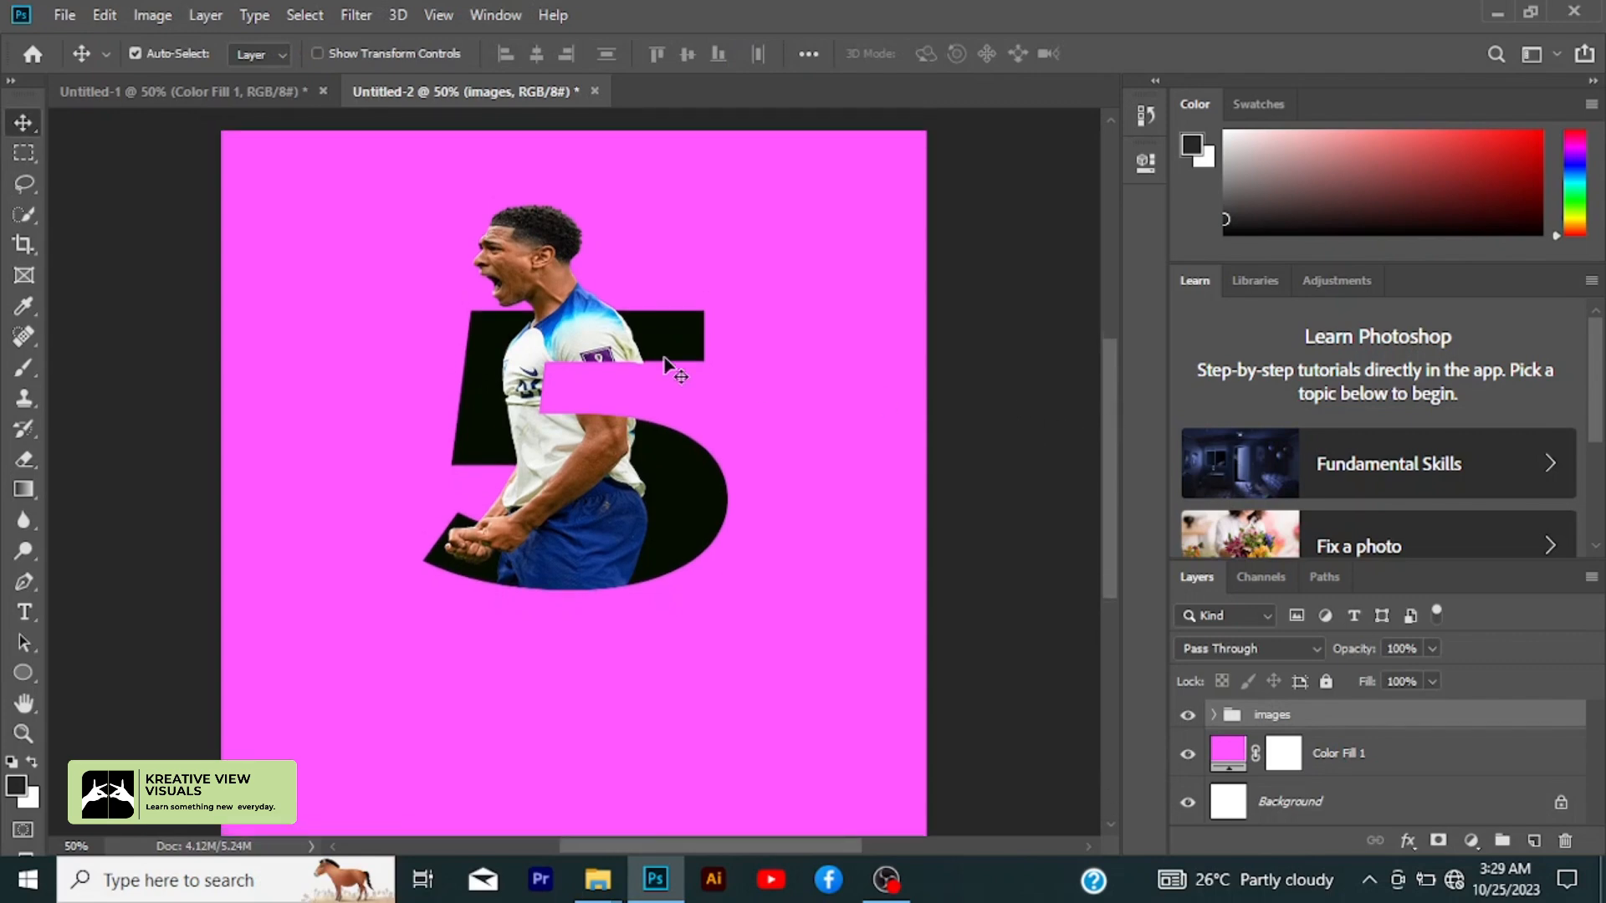
pyautogui.moveTo(549, 360); pyautogui.dragTo(545, 481)
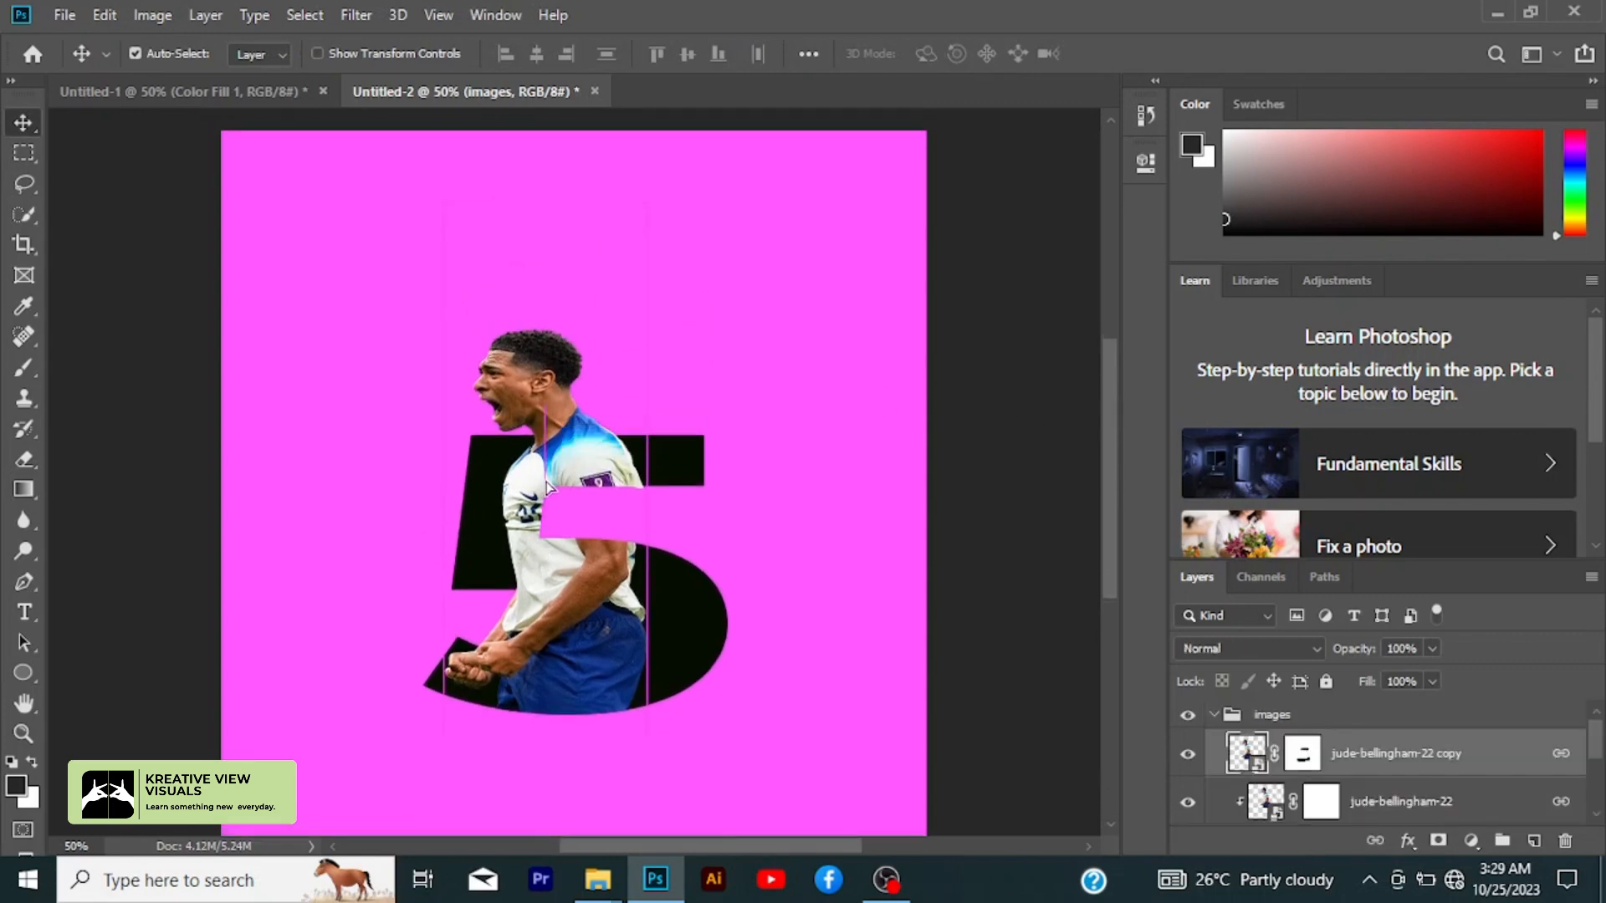
# - Try to centre the linked player and 5 horizontally on the whole canvas, undo the alignment, and deselect
pyautogui.press('ctrl')
pyautogui.hotkey('ctrl', 'a')
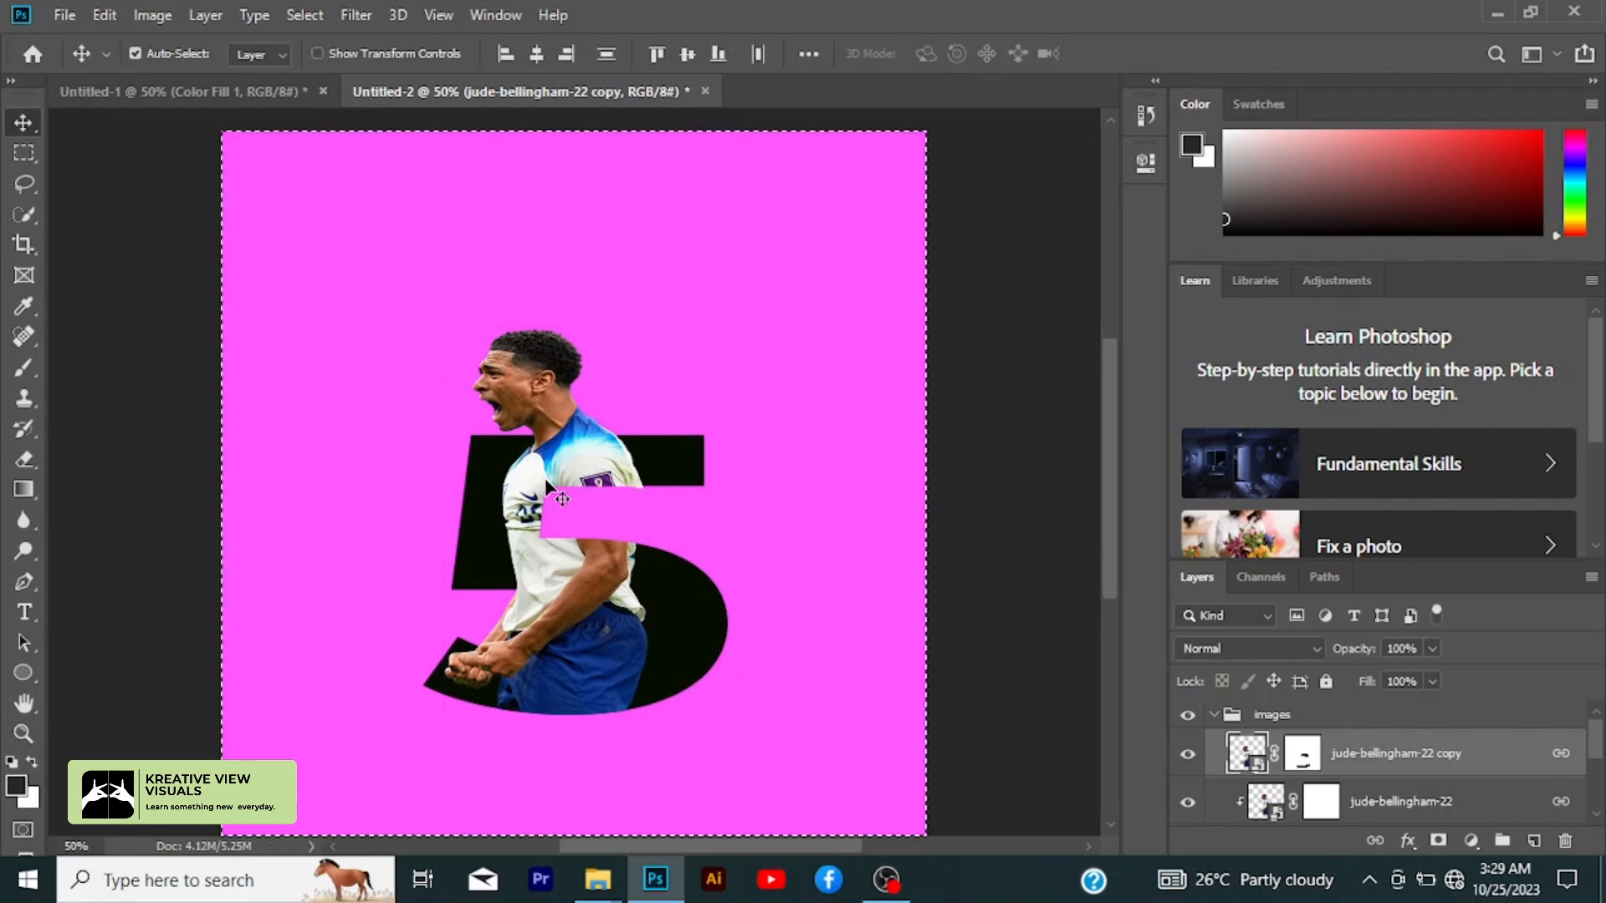
pyautogui.click(536, 57)
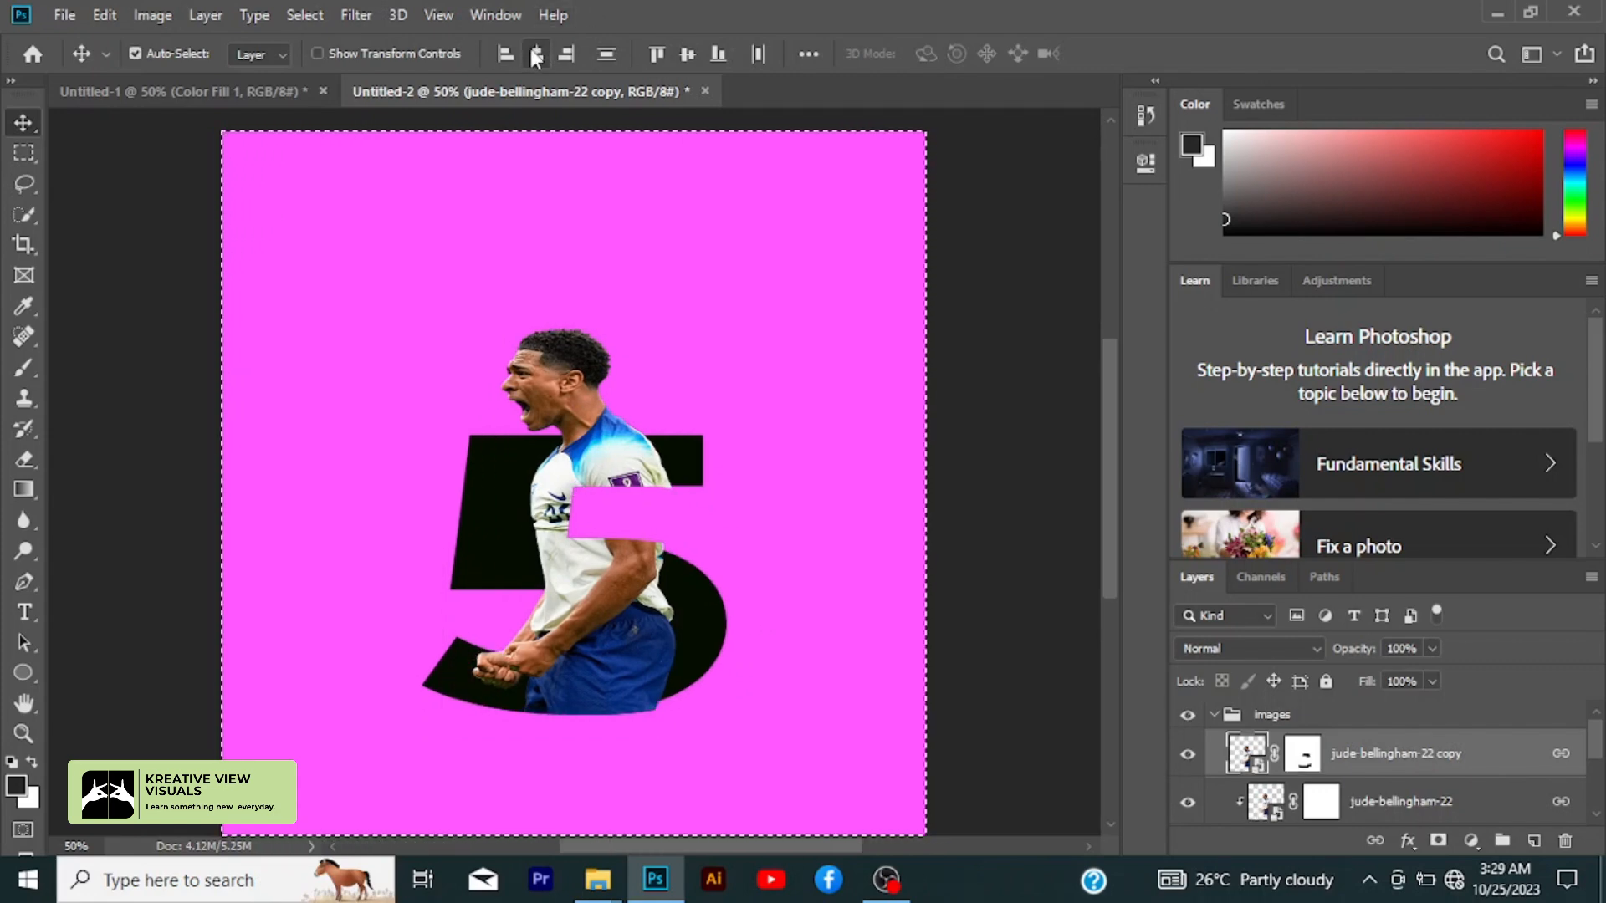
pyautogui.hotkey('ctrl', 'z')
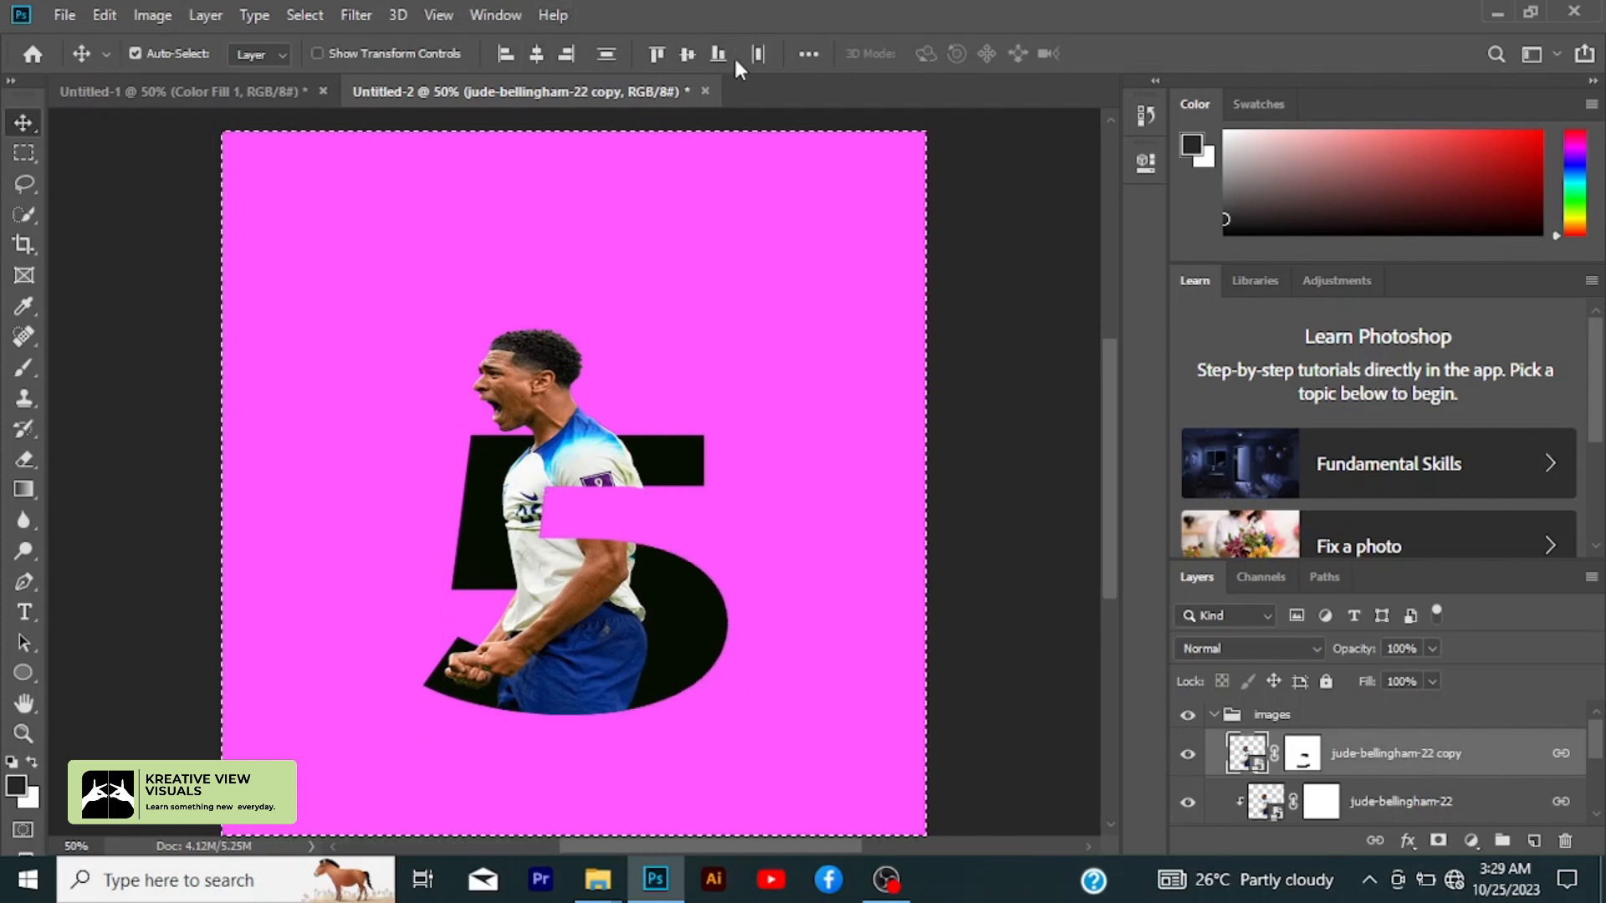
pyautogui.hotkey('ctrl', 'd')
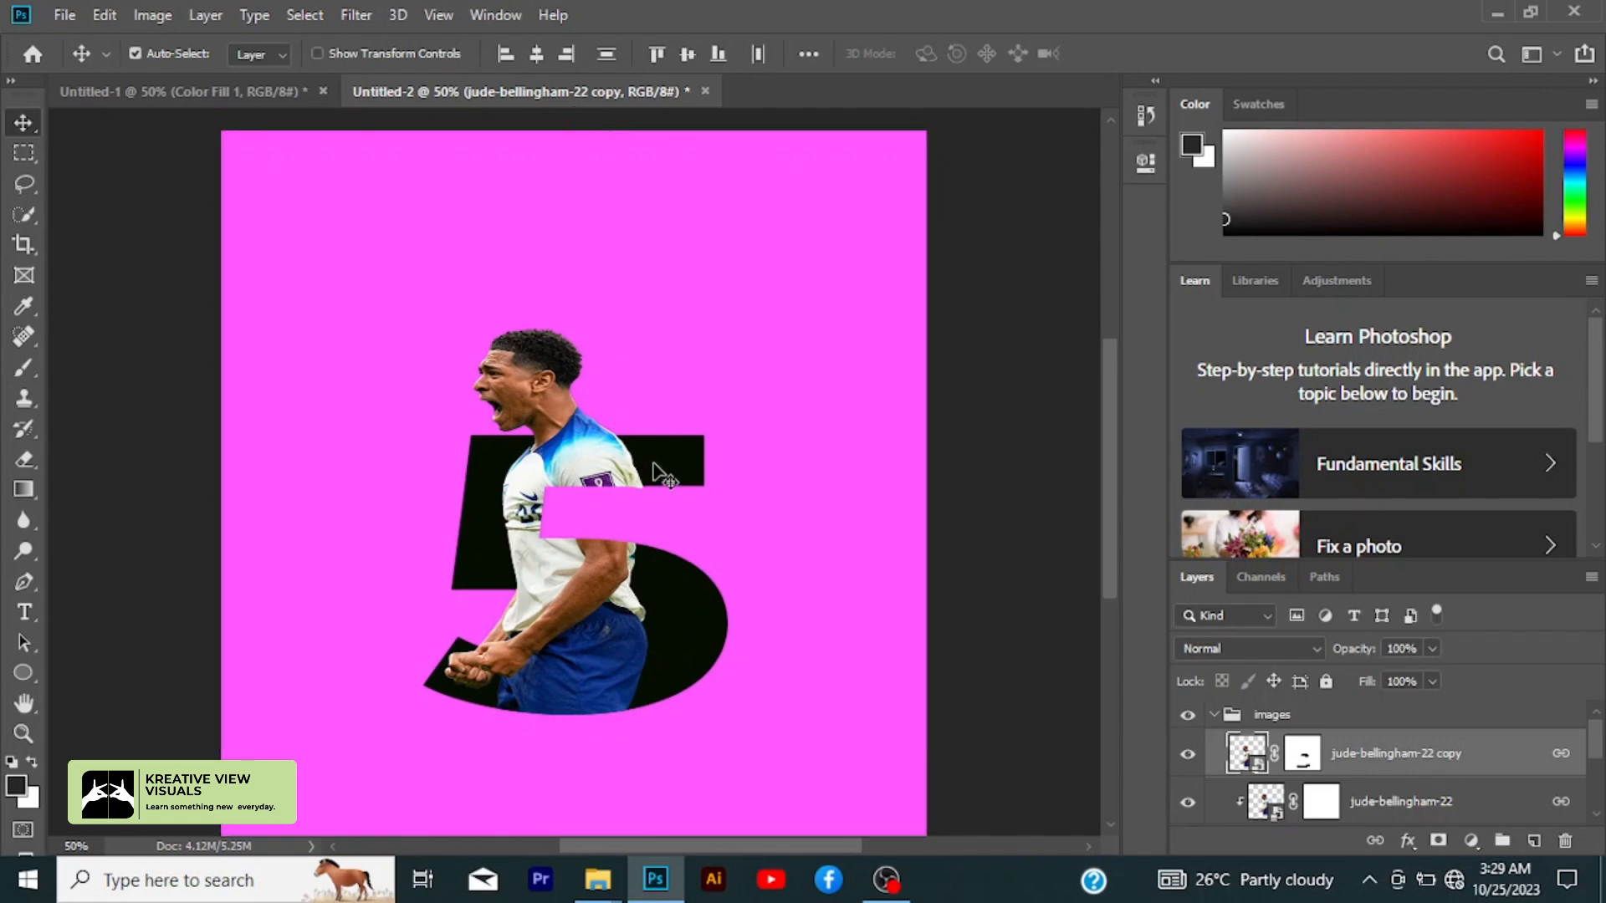
# - Move the linked player and 5 slightly up and to the right by hand, and clear the layer selection
pyautogui.moveTo(644, 478); pyautogui.dragTo(679, 417)
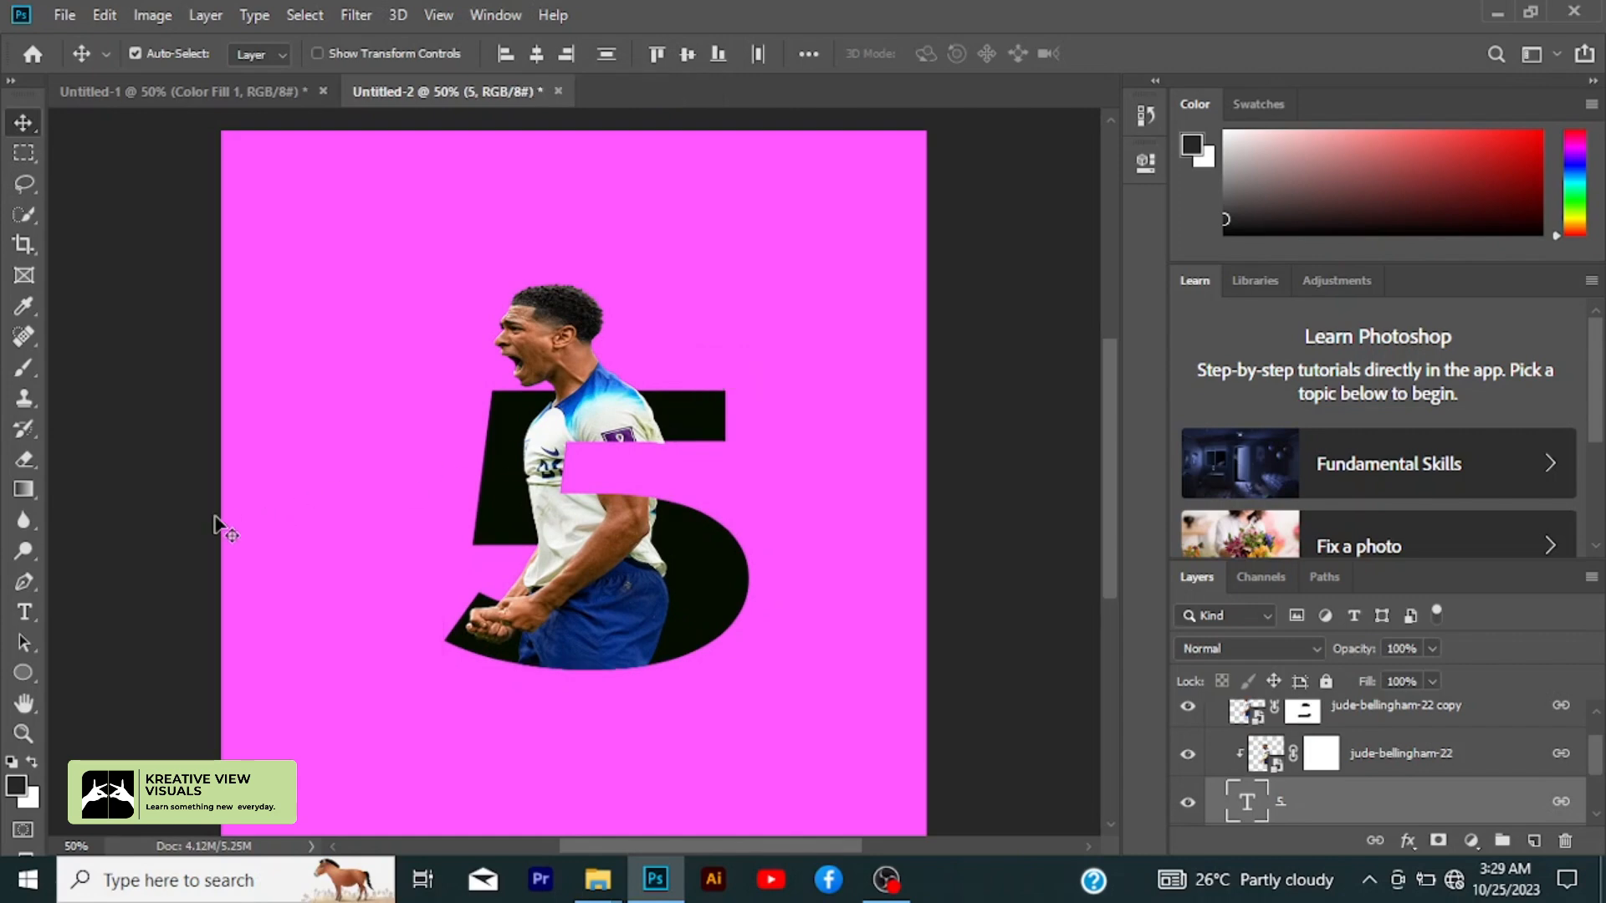
pyautogui.click(169, 547)
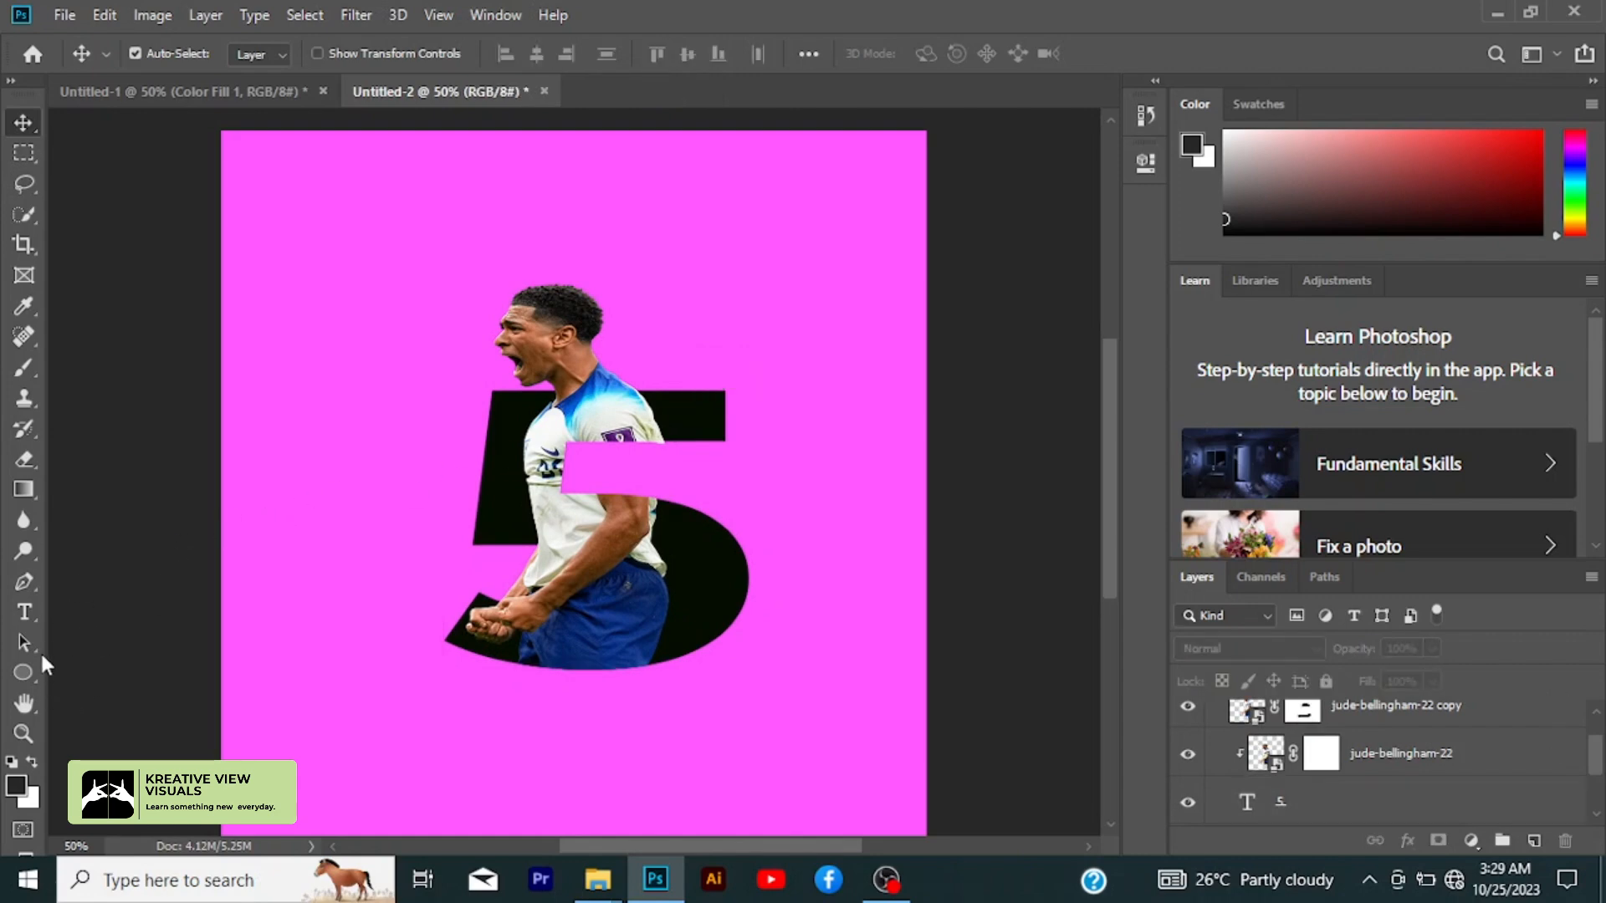
# - Draw a circle of 490 × 490 px with a deep pink fill and move it up and right over the 5
pyautogui.click(25, 671)
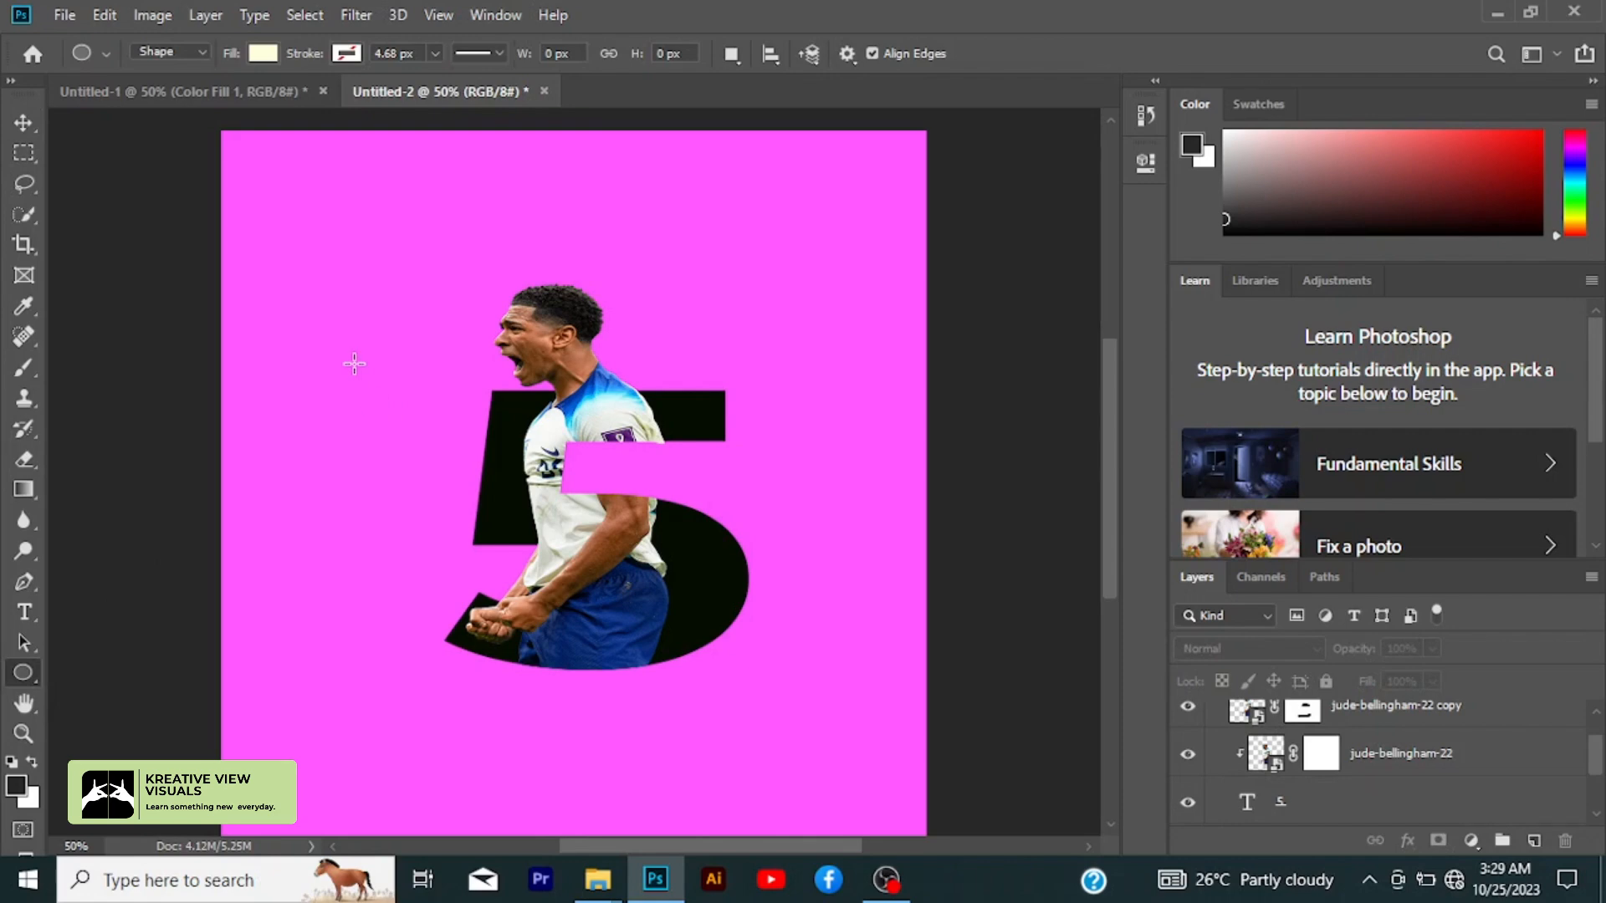
pyautogui.moveTo(352, 361); pyautogui.dragTo(681, 652)
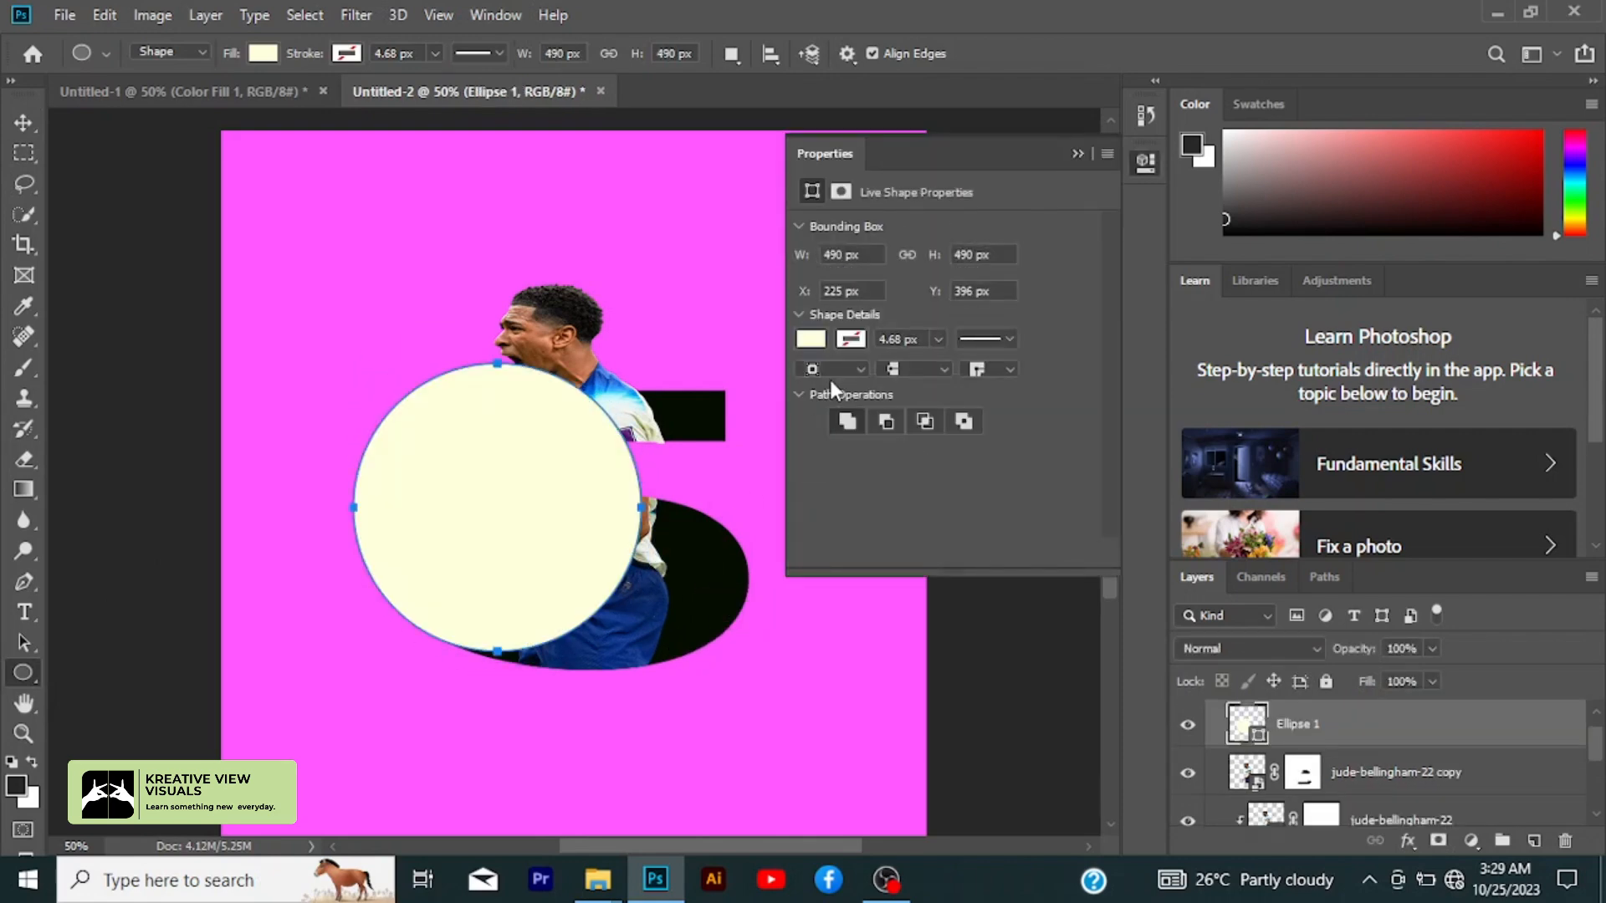
pyautogui.click(809, 340)
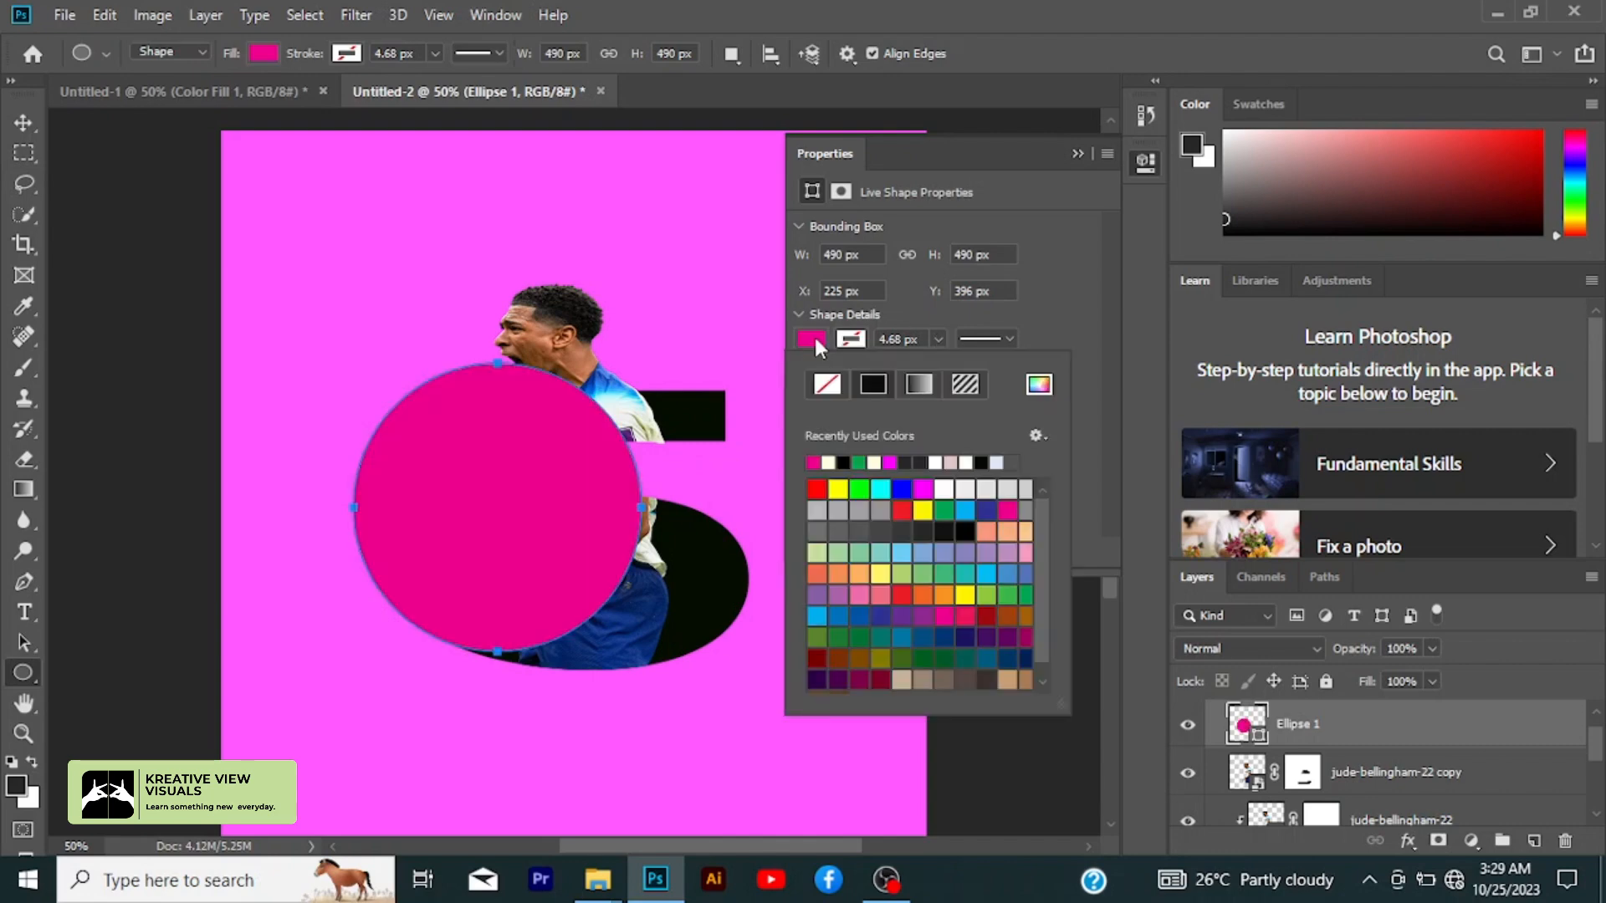
pyautogui.click(1077, 156)
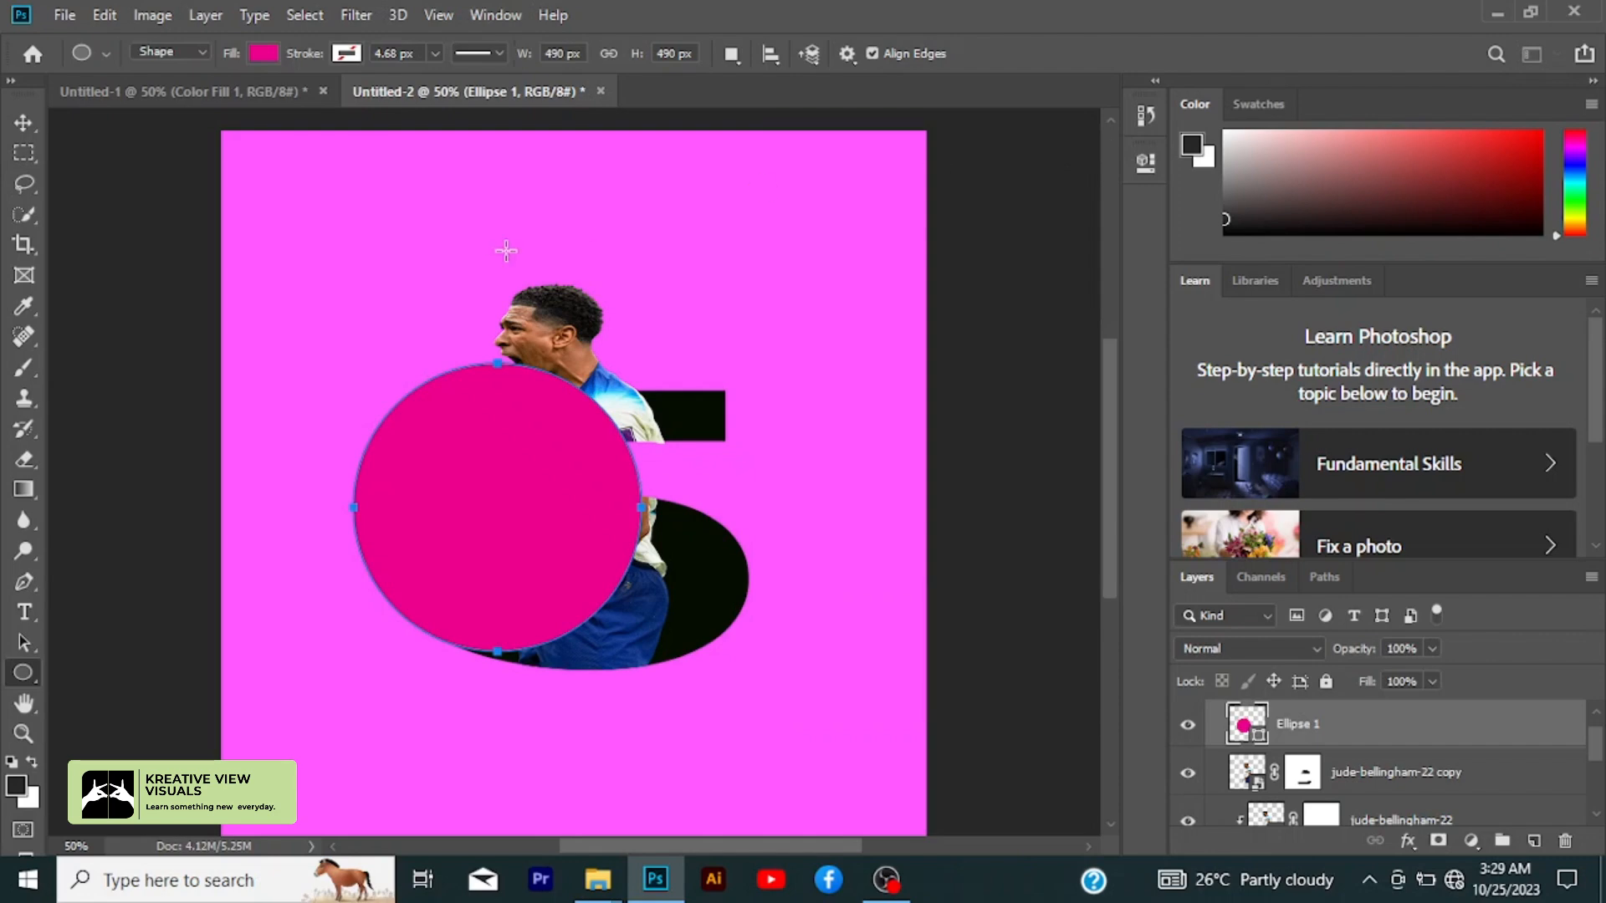
pyautogui.click(25, 124)
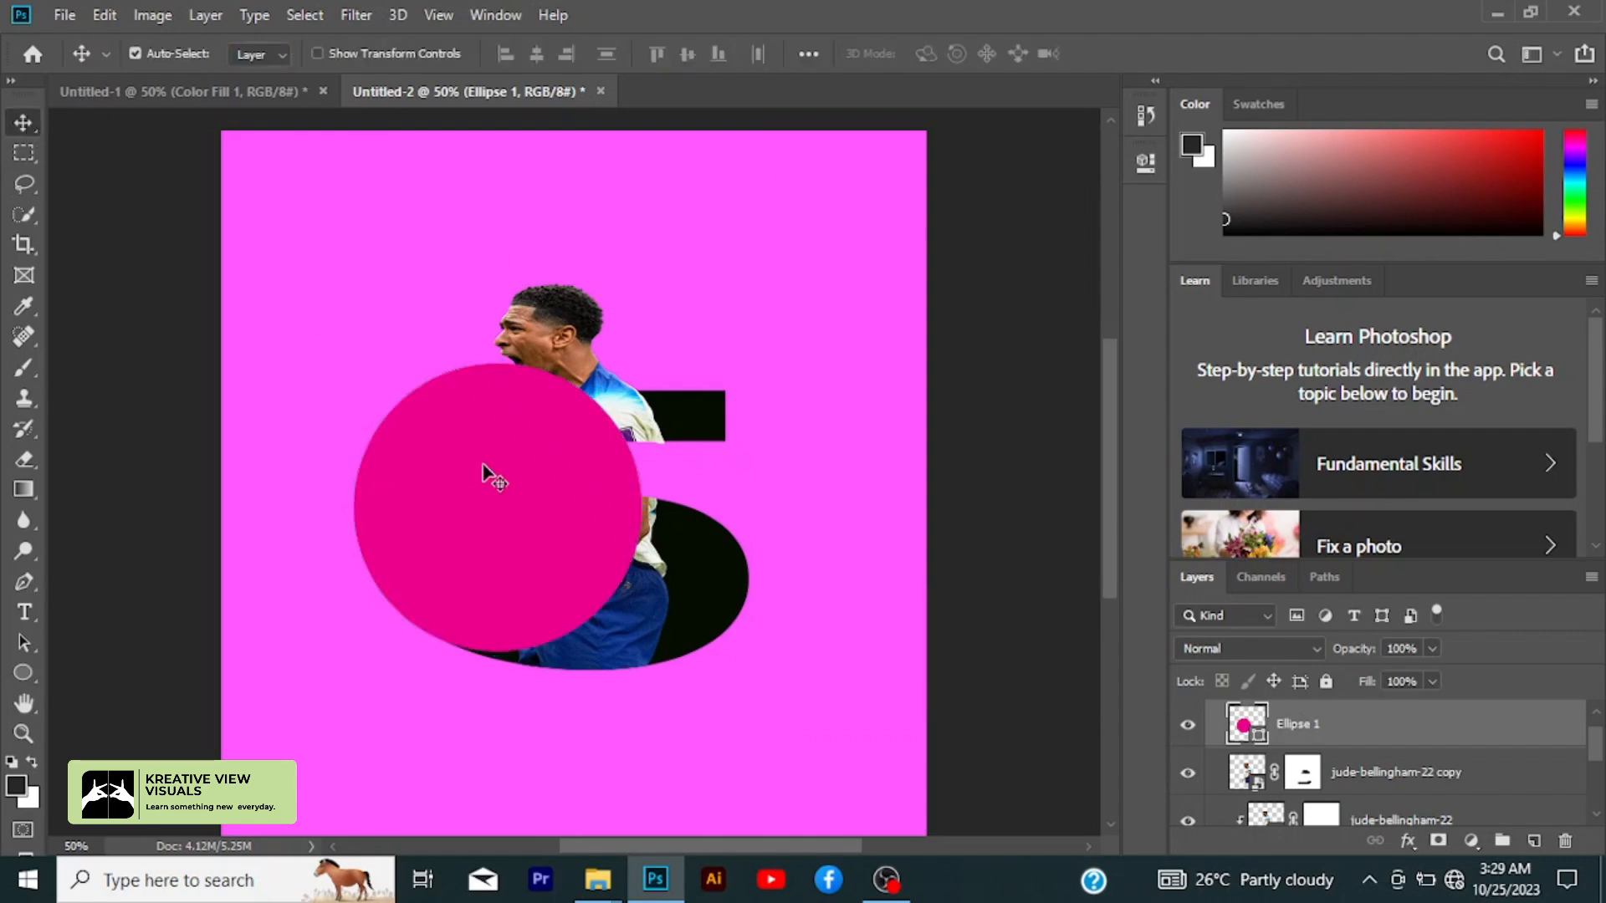
pyautogui.moveTo(553, 488); pyautogui.dragTo(751, 435)
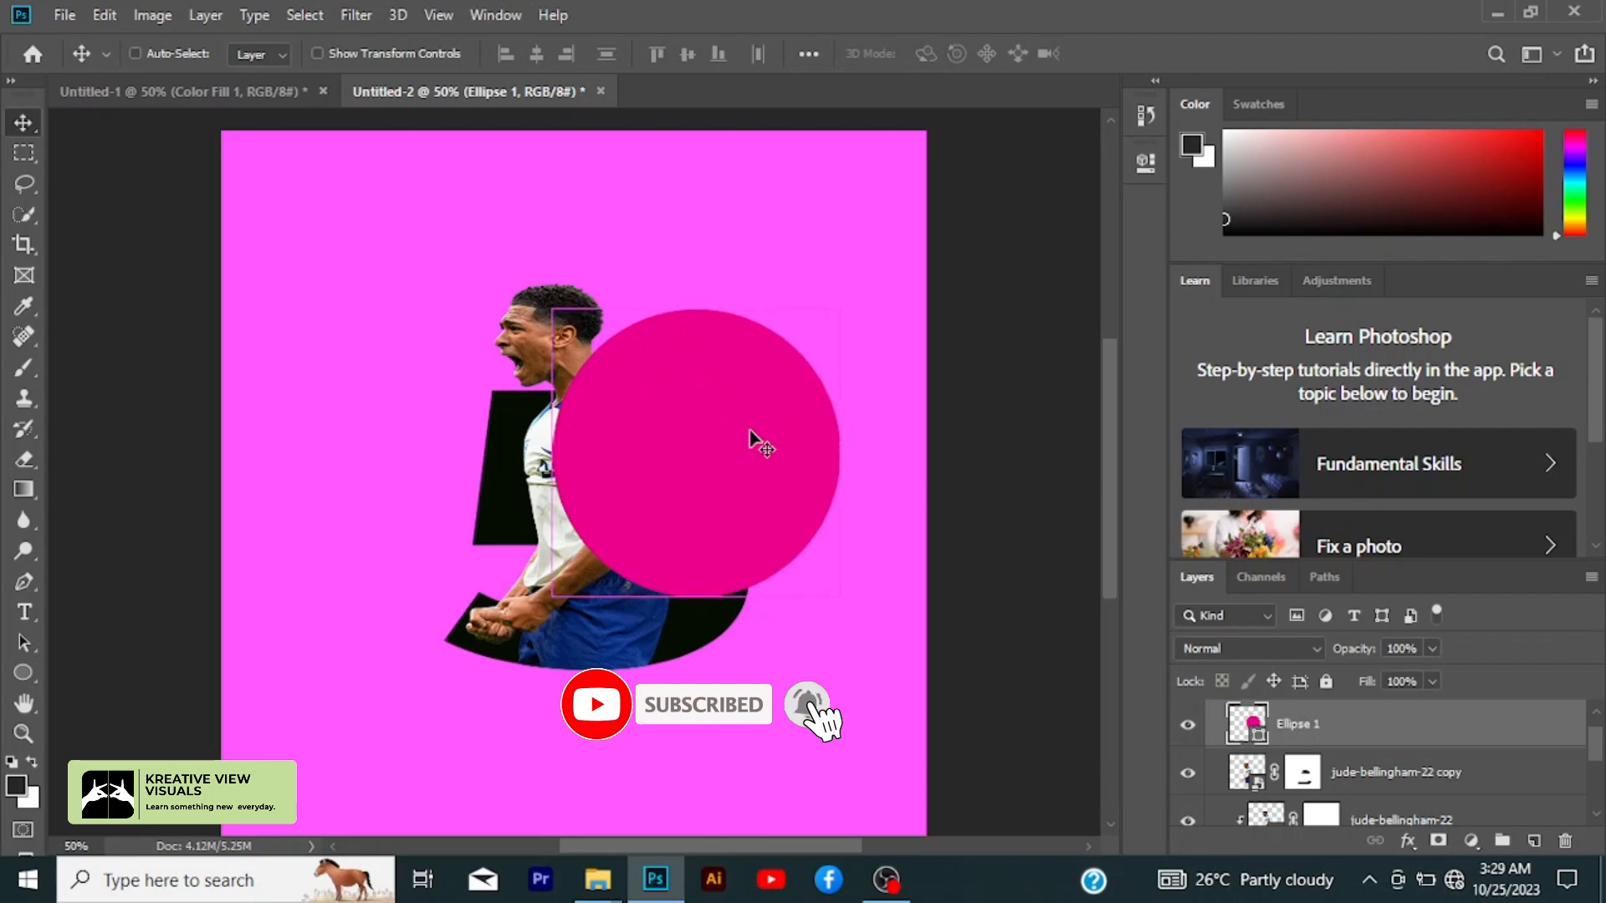
# - Try placing the circle directly above the 5 text layer within its clipping mask, and return it above the player layers
pyautogui.hotkey('ctrl', '[')
pyautogui.hotkey('ctrl', '[')
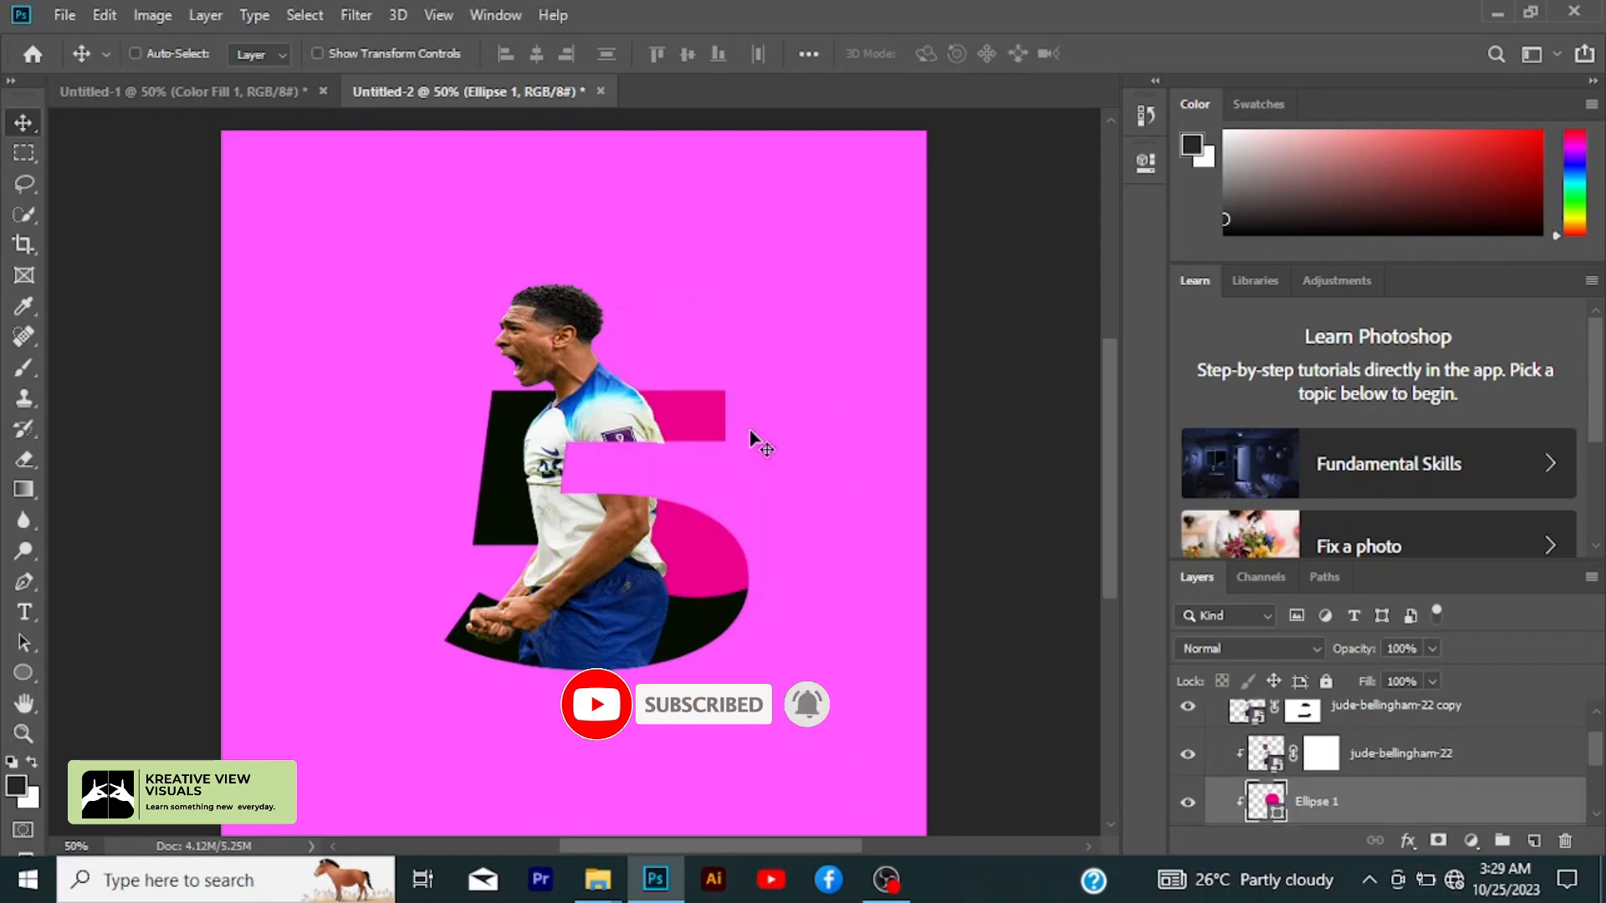
pyautogui.hotkey('ctrl', ']')
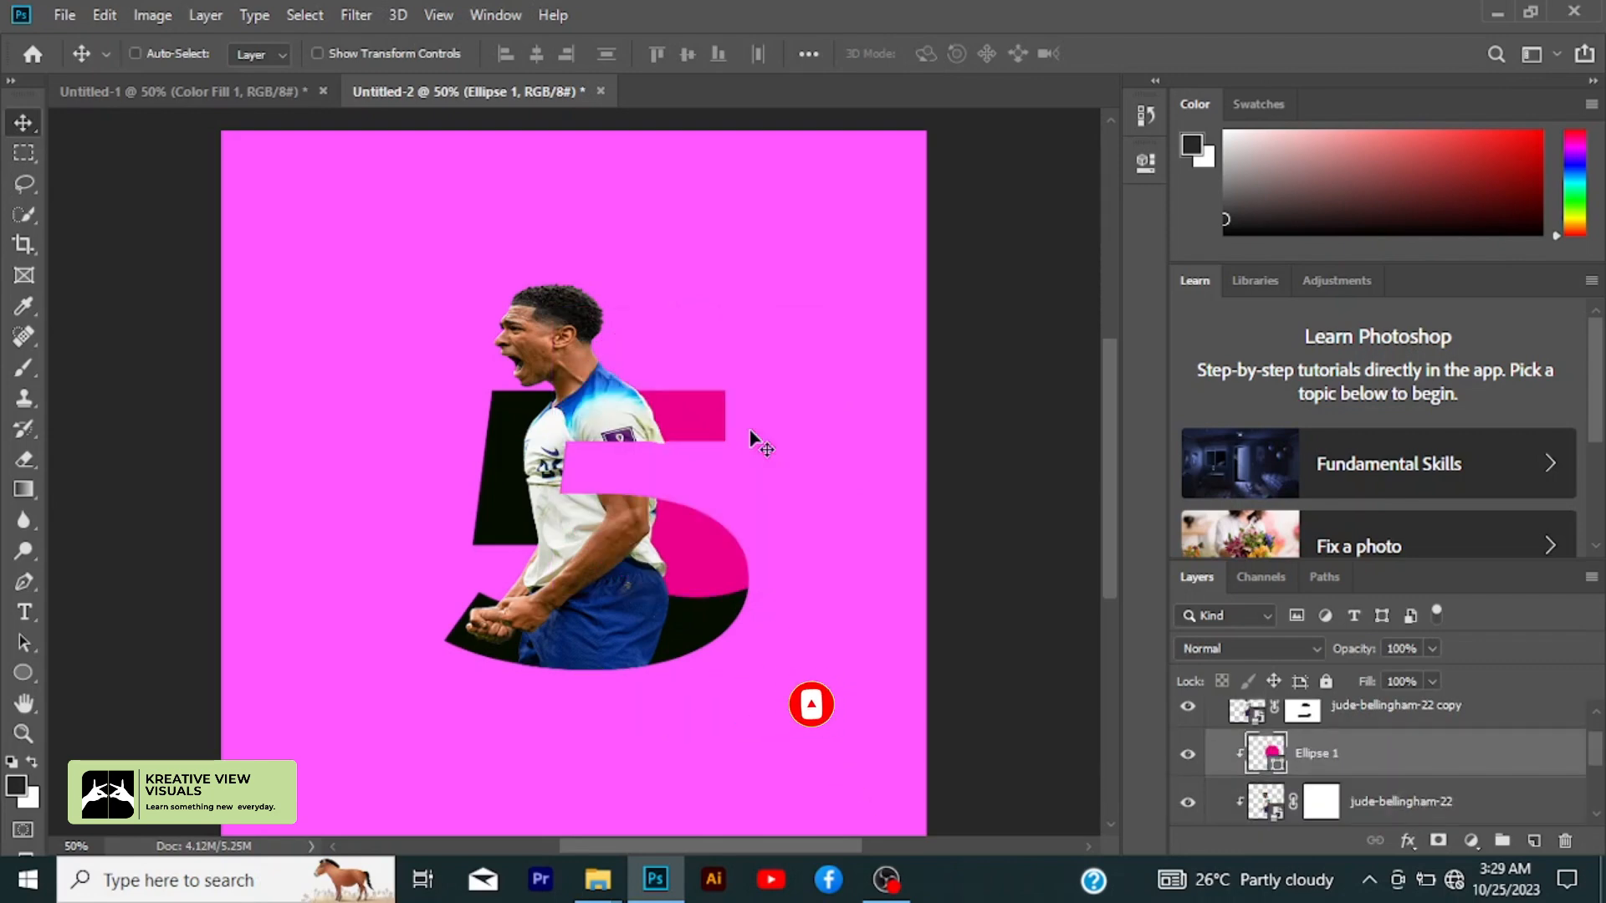
pyautogui.hotkey('ctrl', ']')
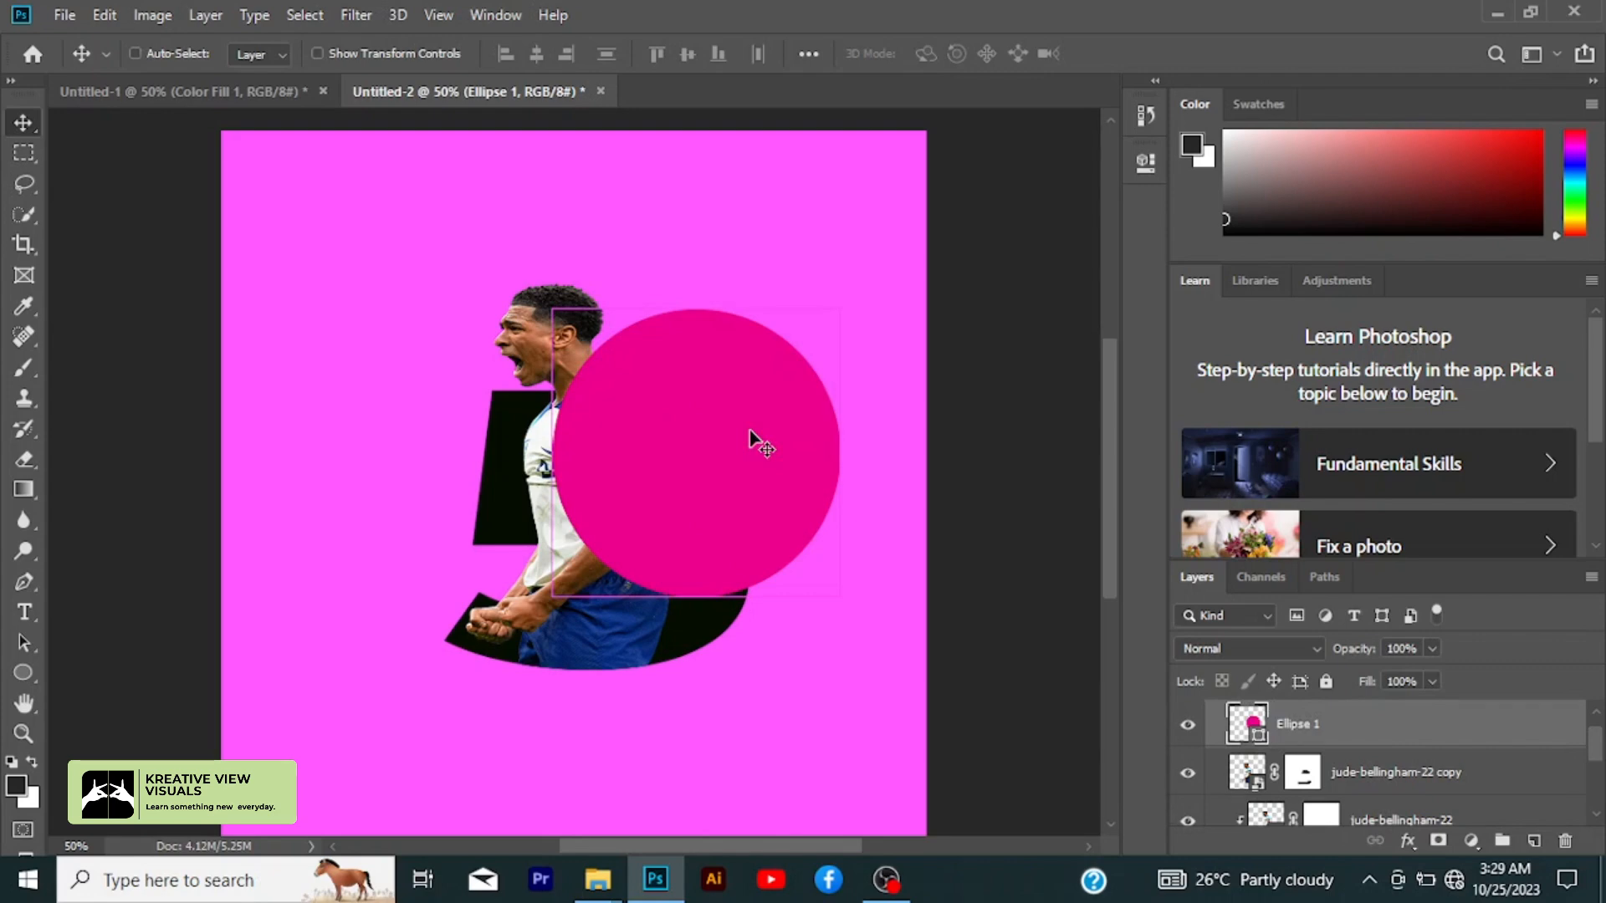
# - Send the pink circle below the 5 text layer and shift it slightly down and left behind the 5
pyautogui.hotkey('ctrl', '[')
pyautogui.press('ctrl')
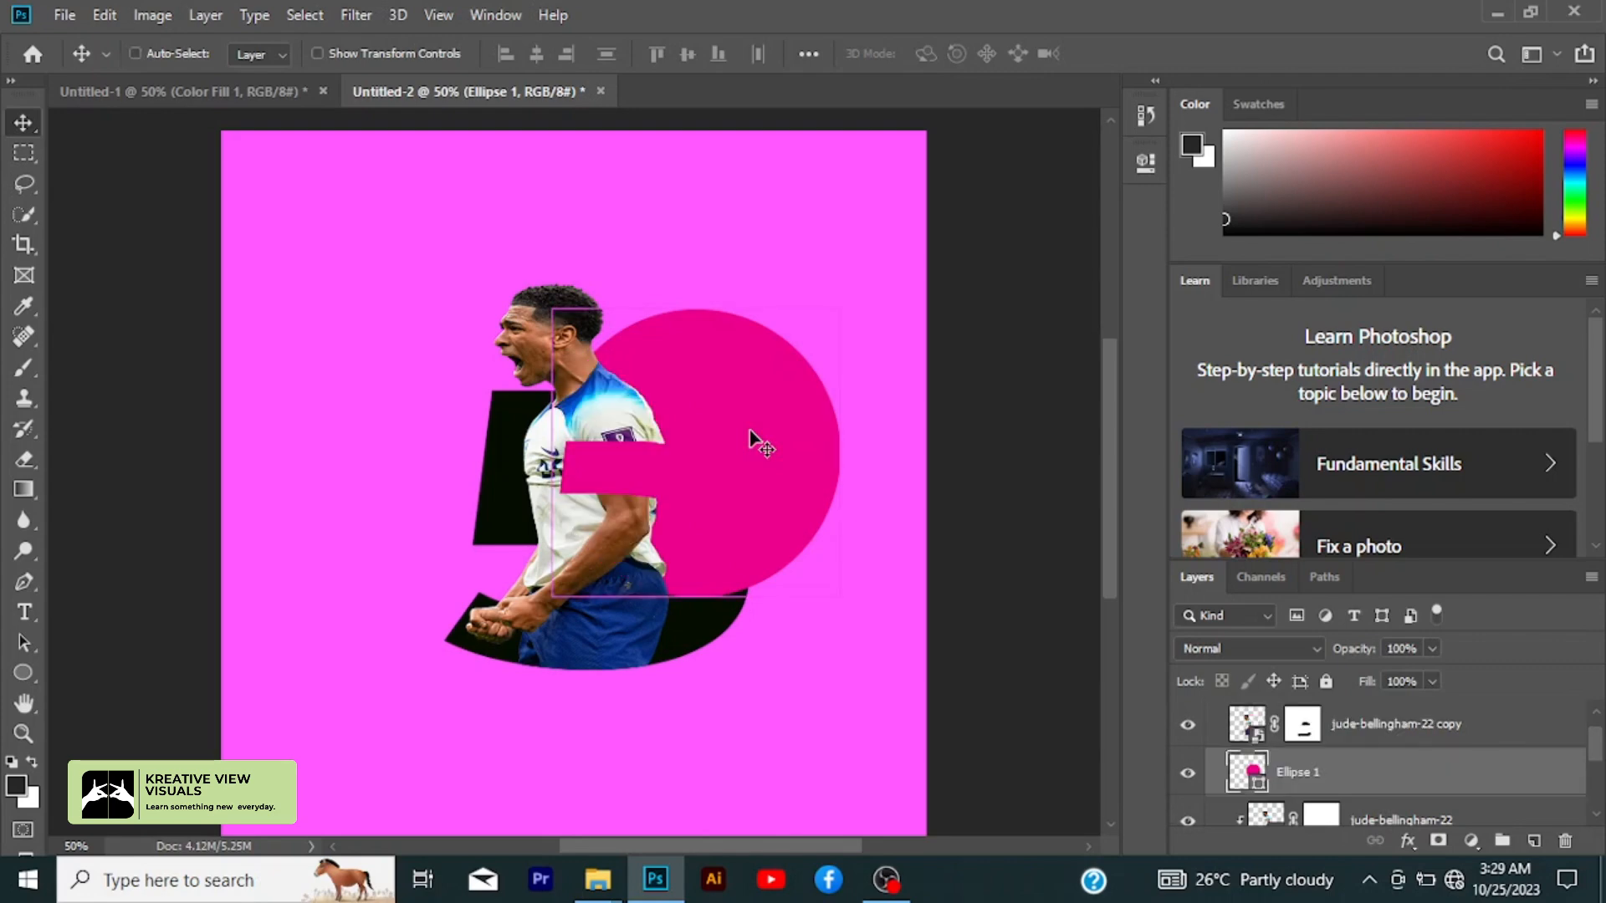
pyautogui.hotkey('ctrl', '[')
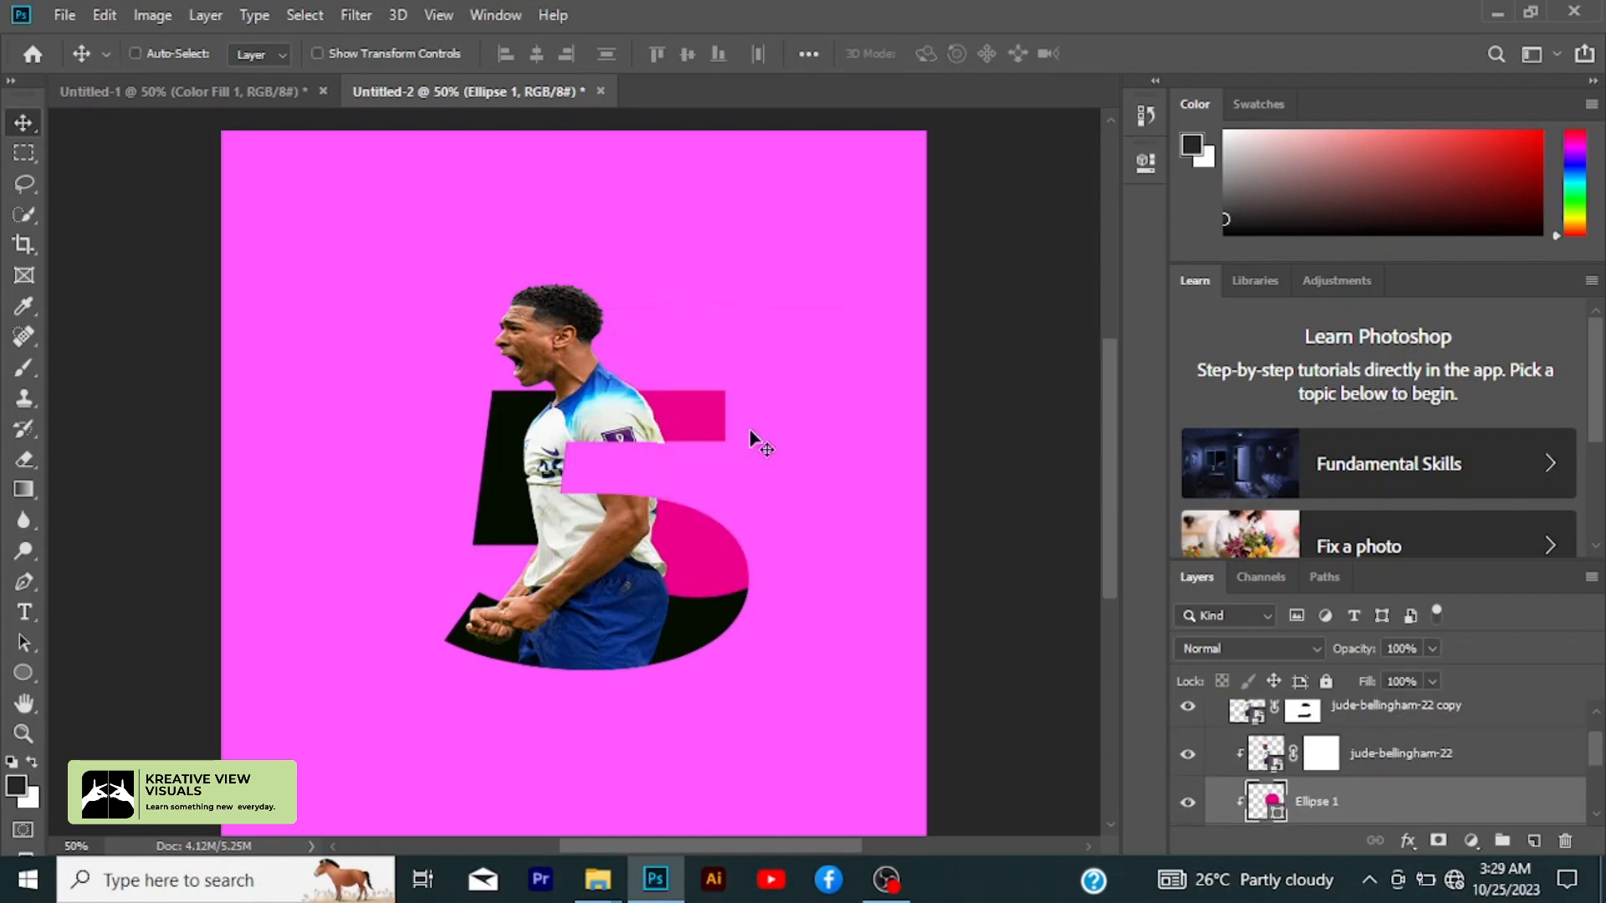
pyautogui.hotkey('ctrl', '[')
pyautogui.moveTo(750, 430); pyautogui.dragTo(738, 458)
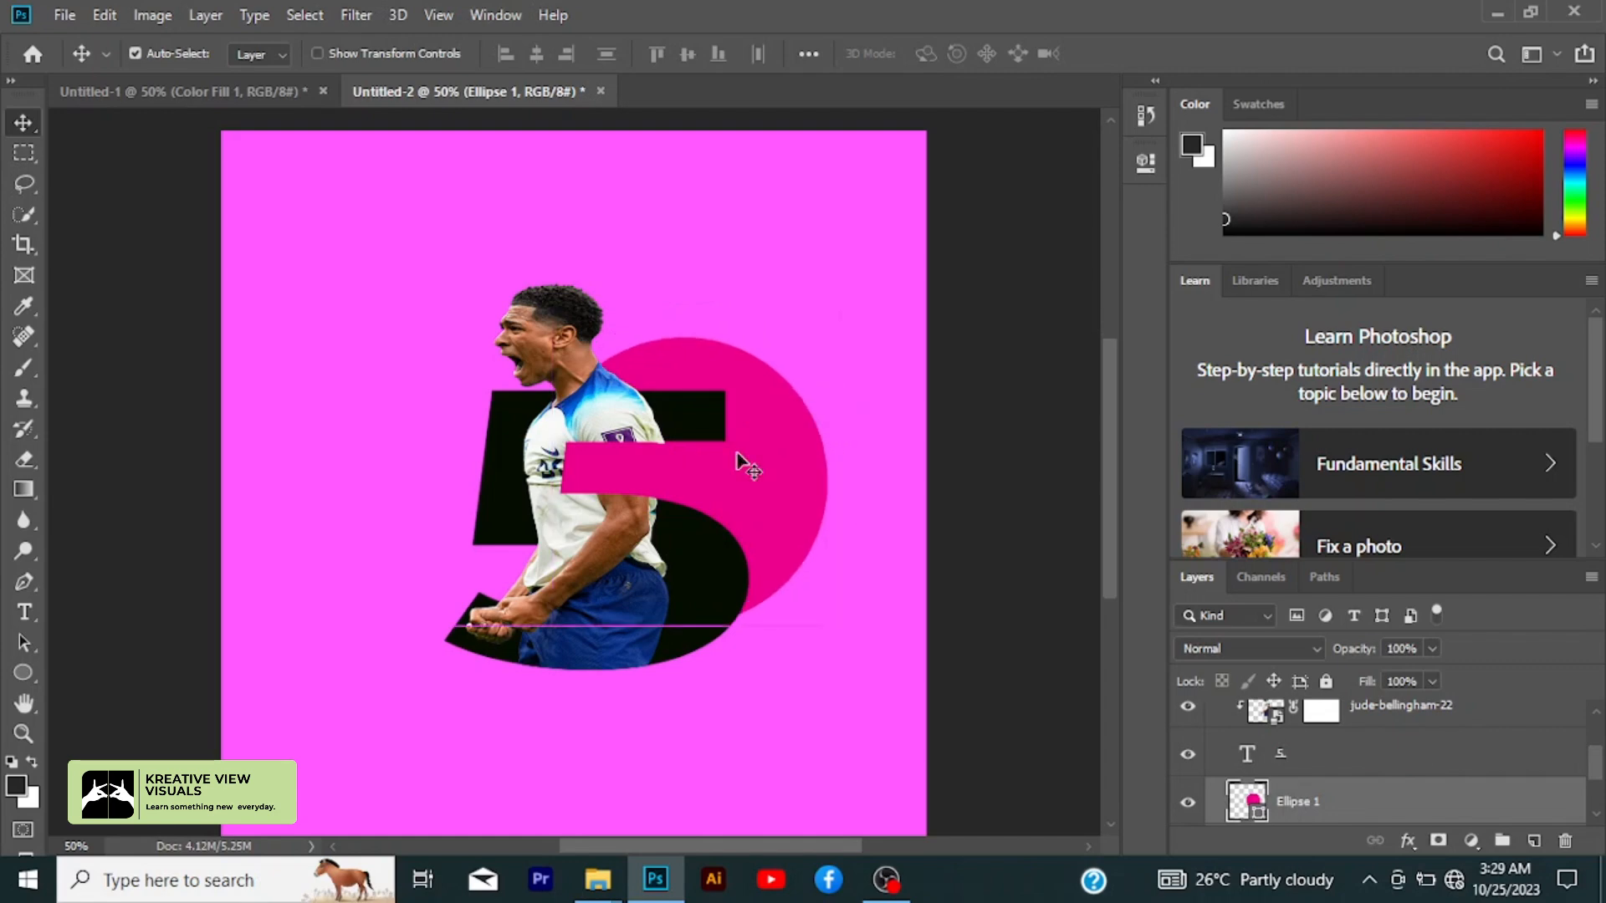
# - Convert the pink circle to a smart object and apply the Texturizer filter with Canvas texture, 100% scaling, relief 4 and top light
pyautogui.click(351, 15)
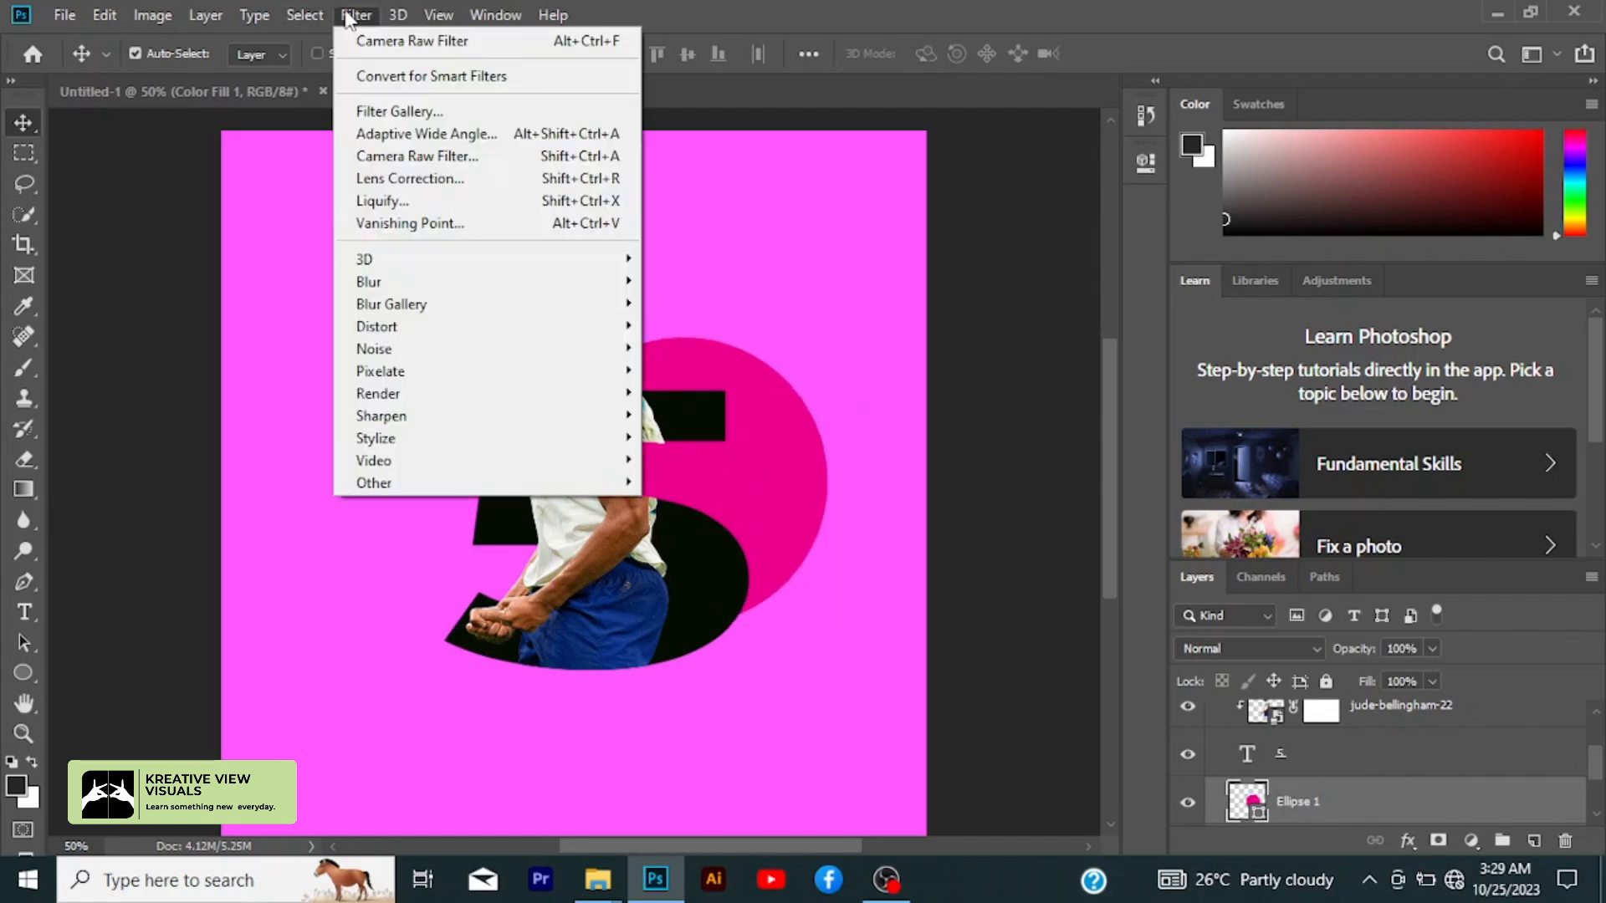
pyautogui.click(389, 112)
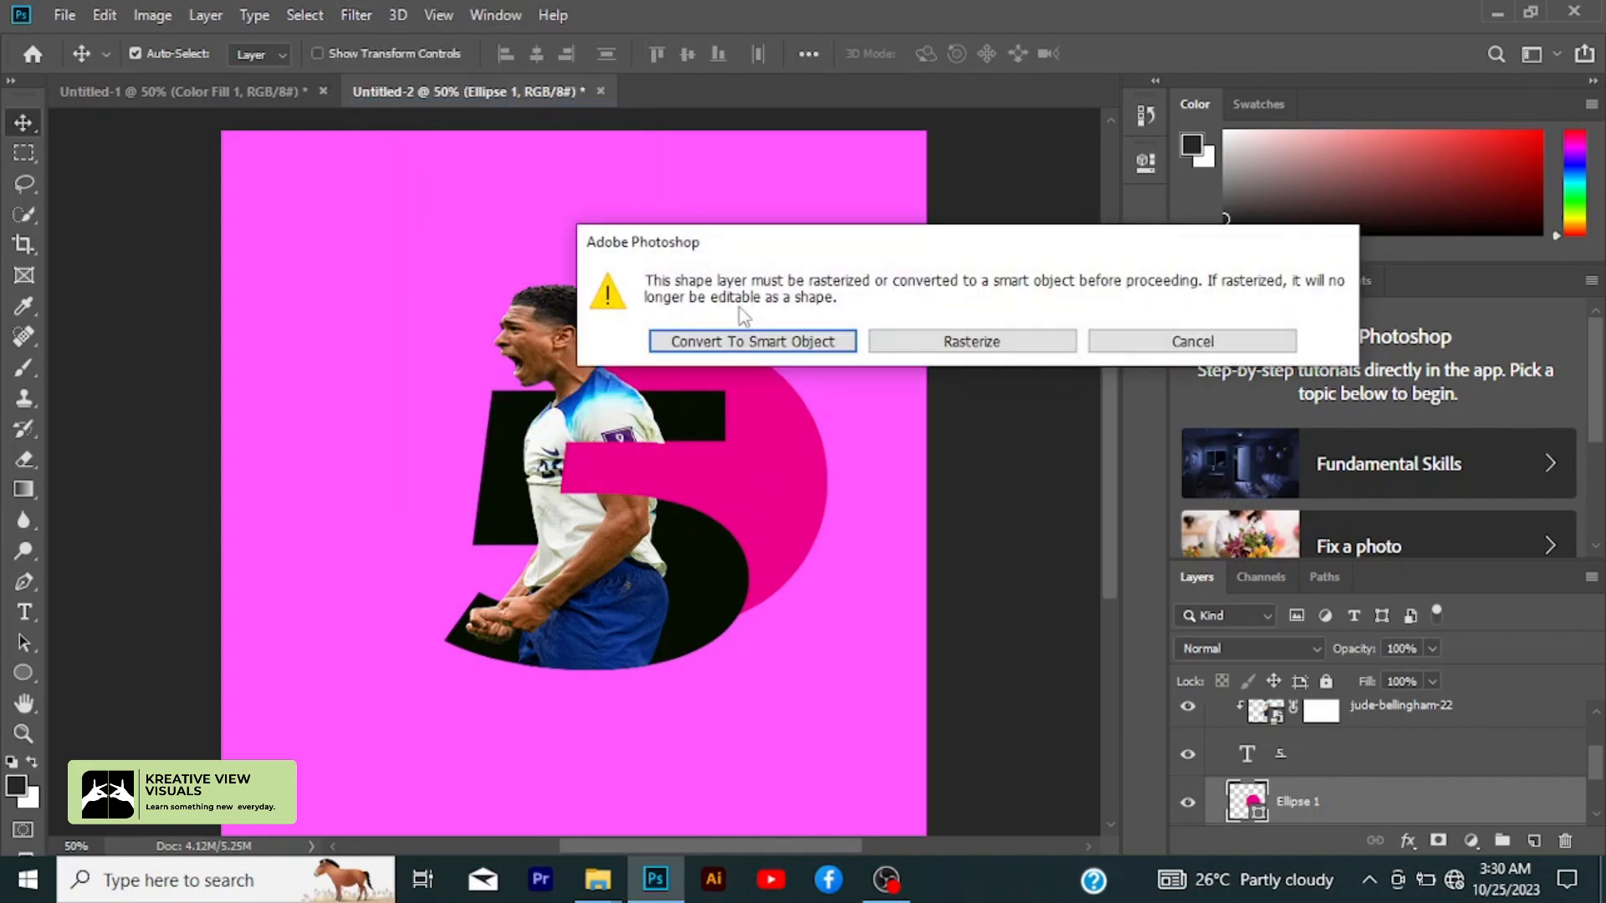
pyautogui.click(744, 341)
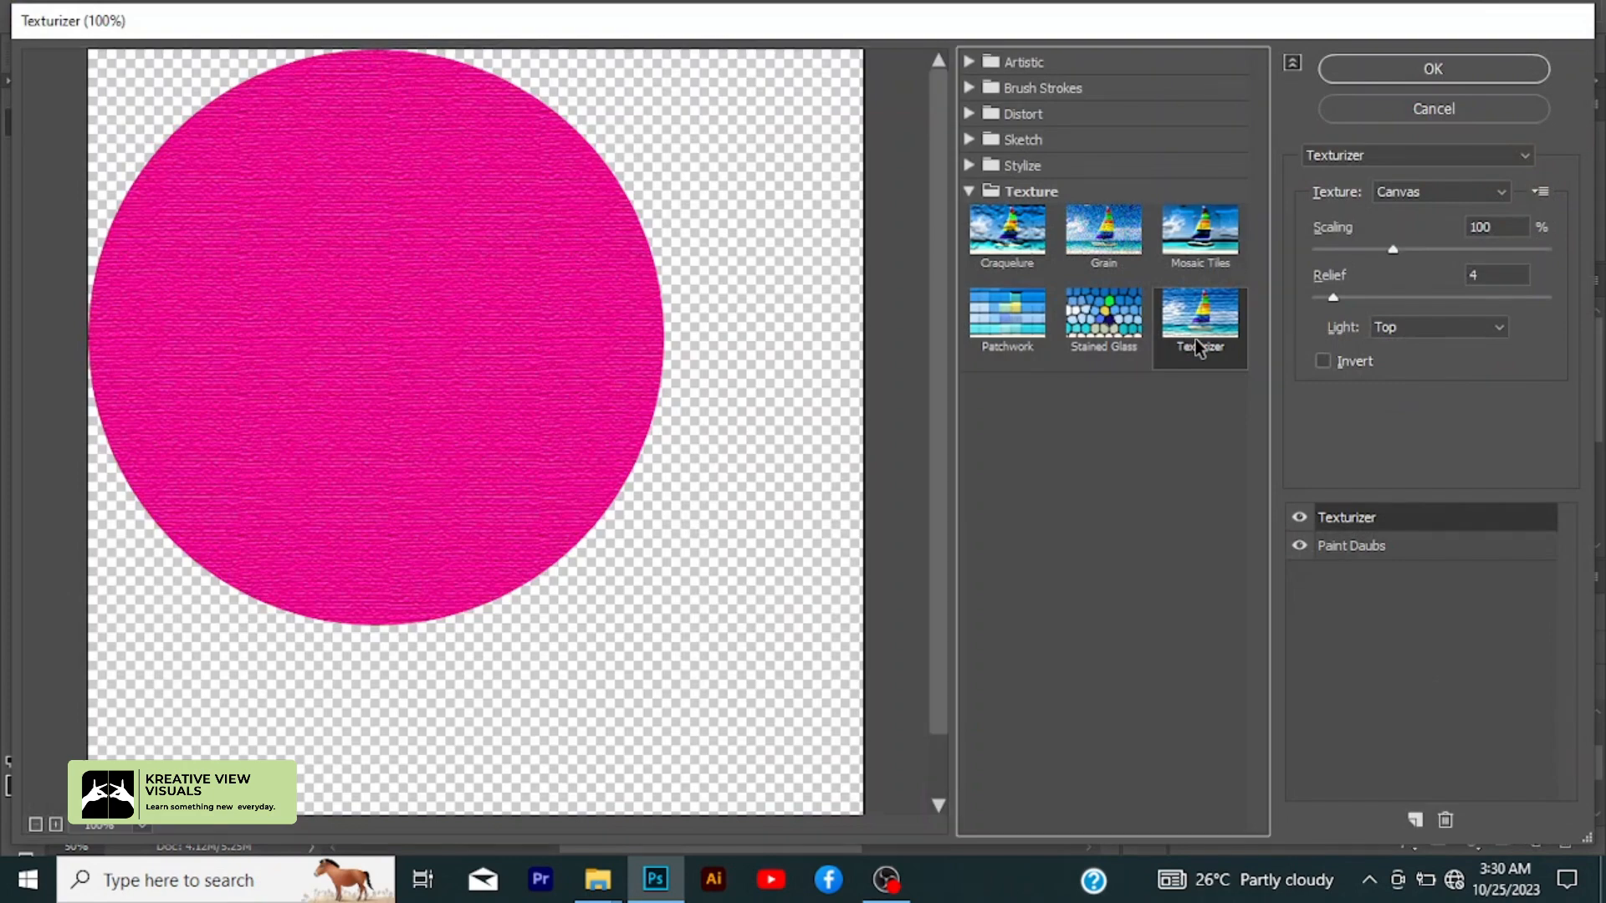
pyautogui.click(1424, 67)
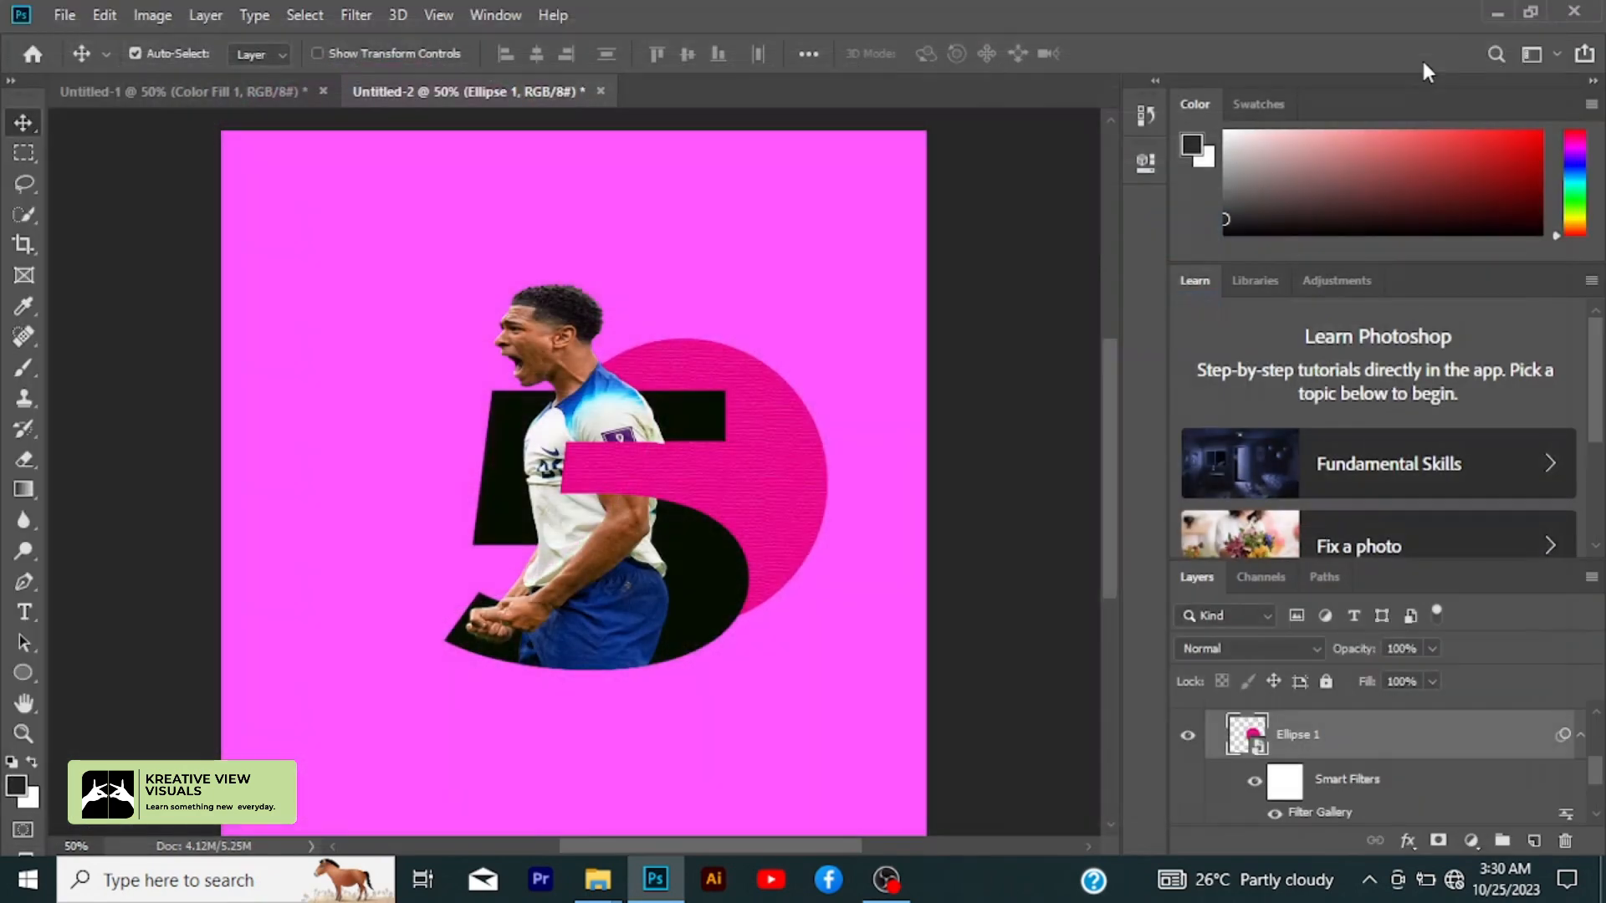
# - Move the textured circle slightly left, scaling it to 86.12% wide by 90.20% high behind the 5, and set its opacity to 85%
pyautogui.moveTo(810, 459); pyautogui.dragTo(780, 462)
pyautogui.hotkey('ctrl', 't')
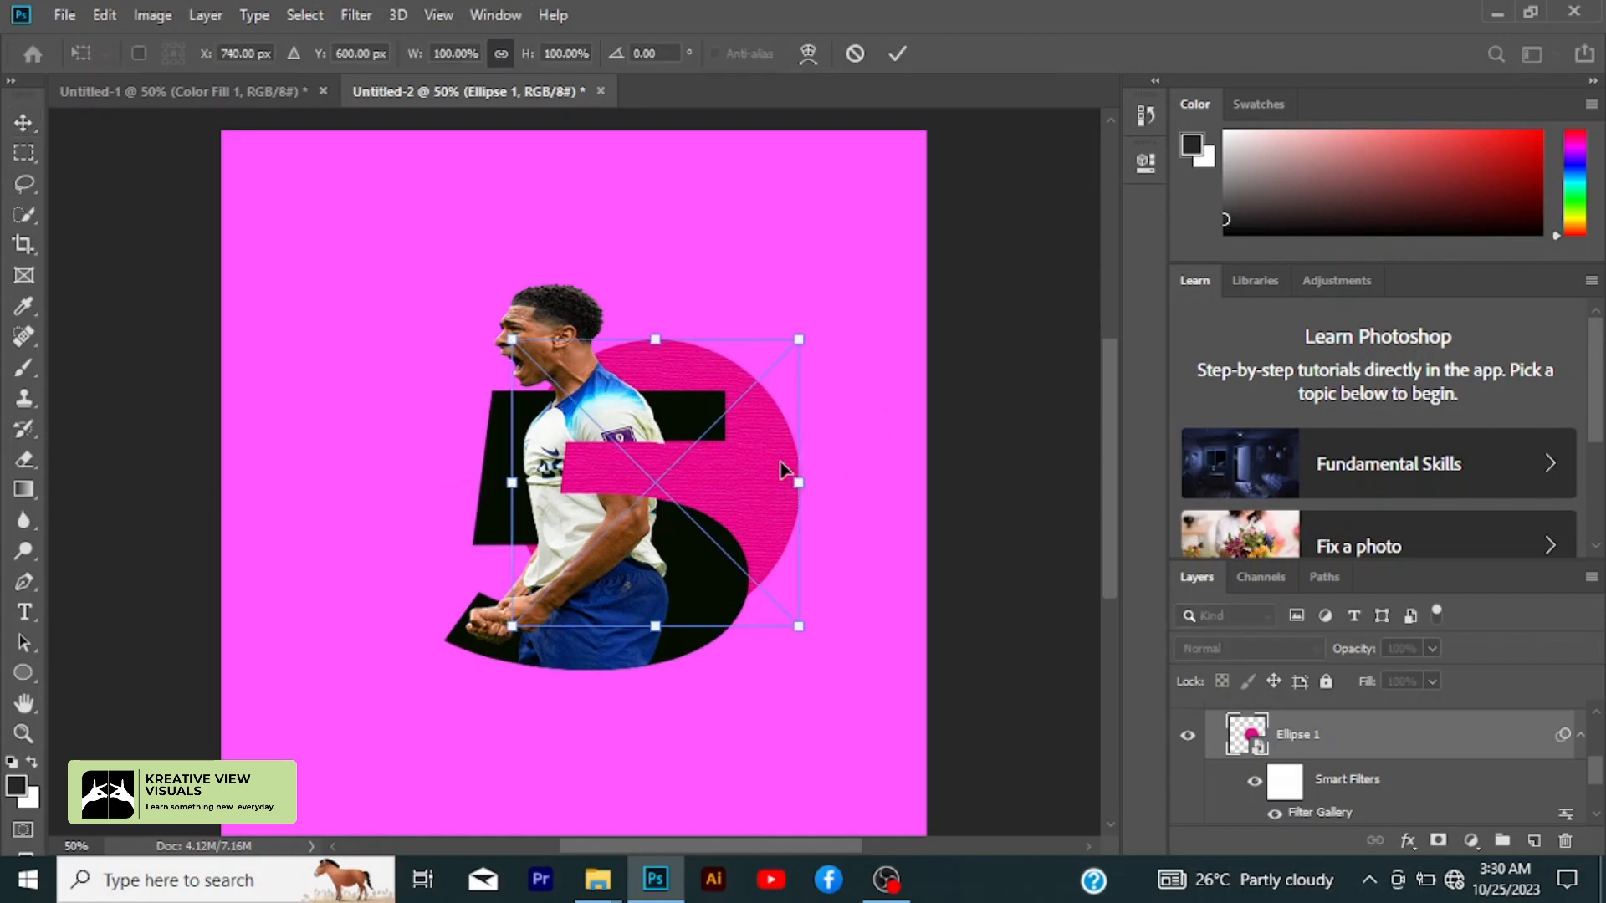
pyautogui.moveTo(801, 337); pyautogui.dragTo(779, 354)
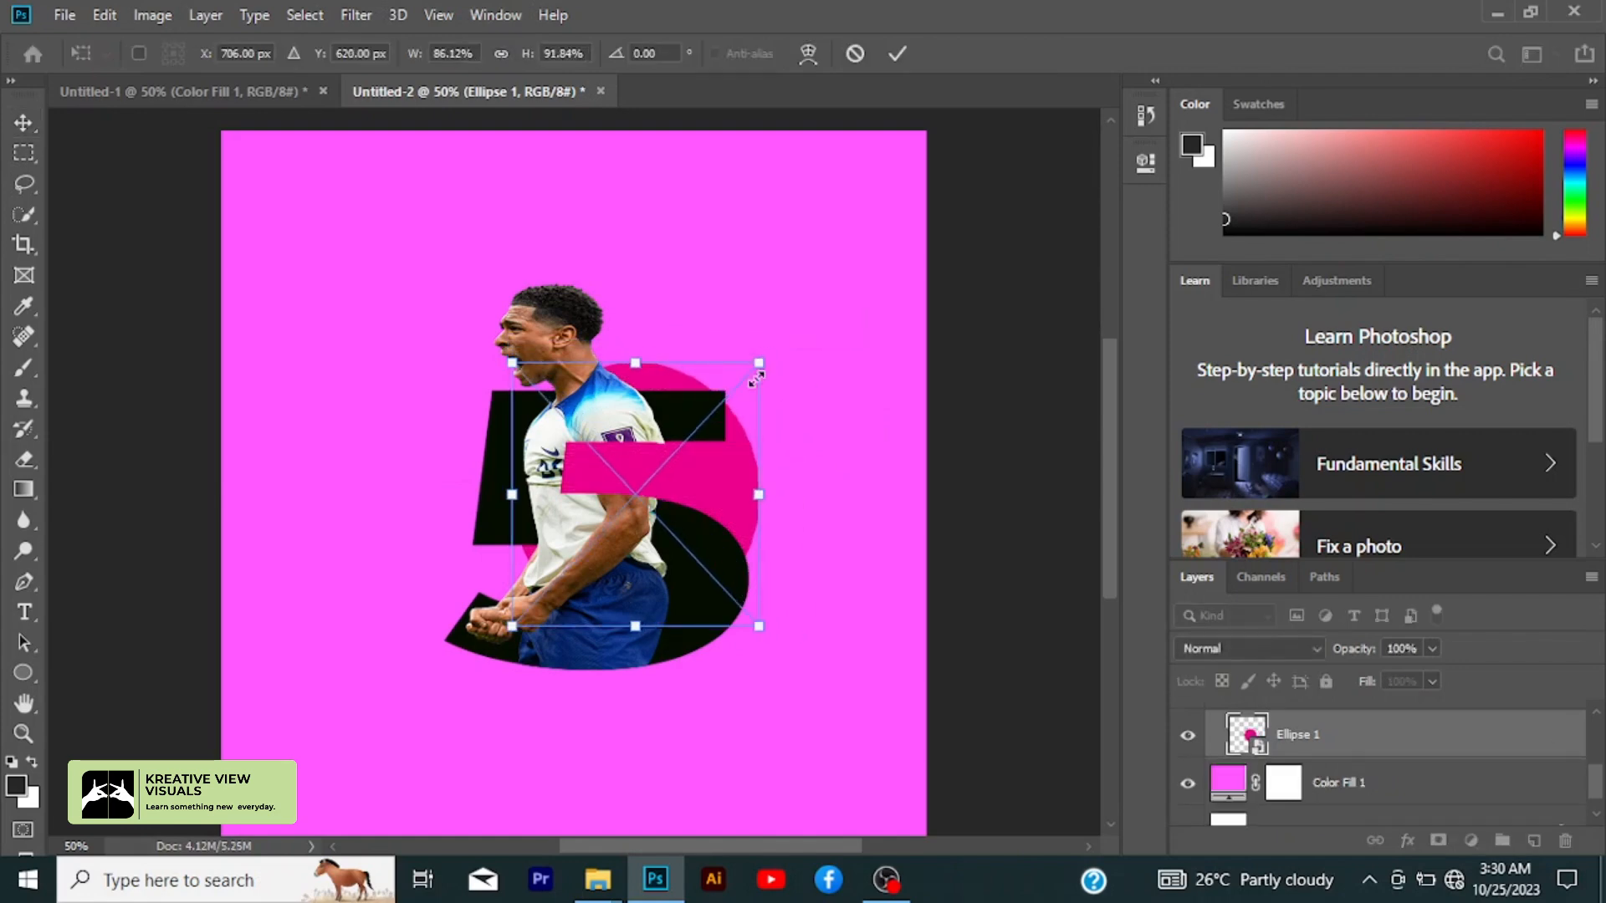
pyautogui.moveTo(727, 495); pyautogui.dragTo(743, 486)
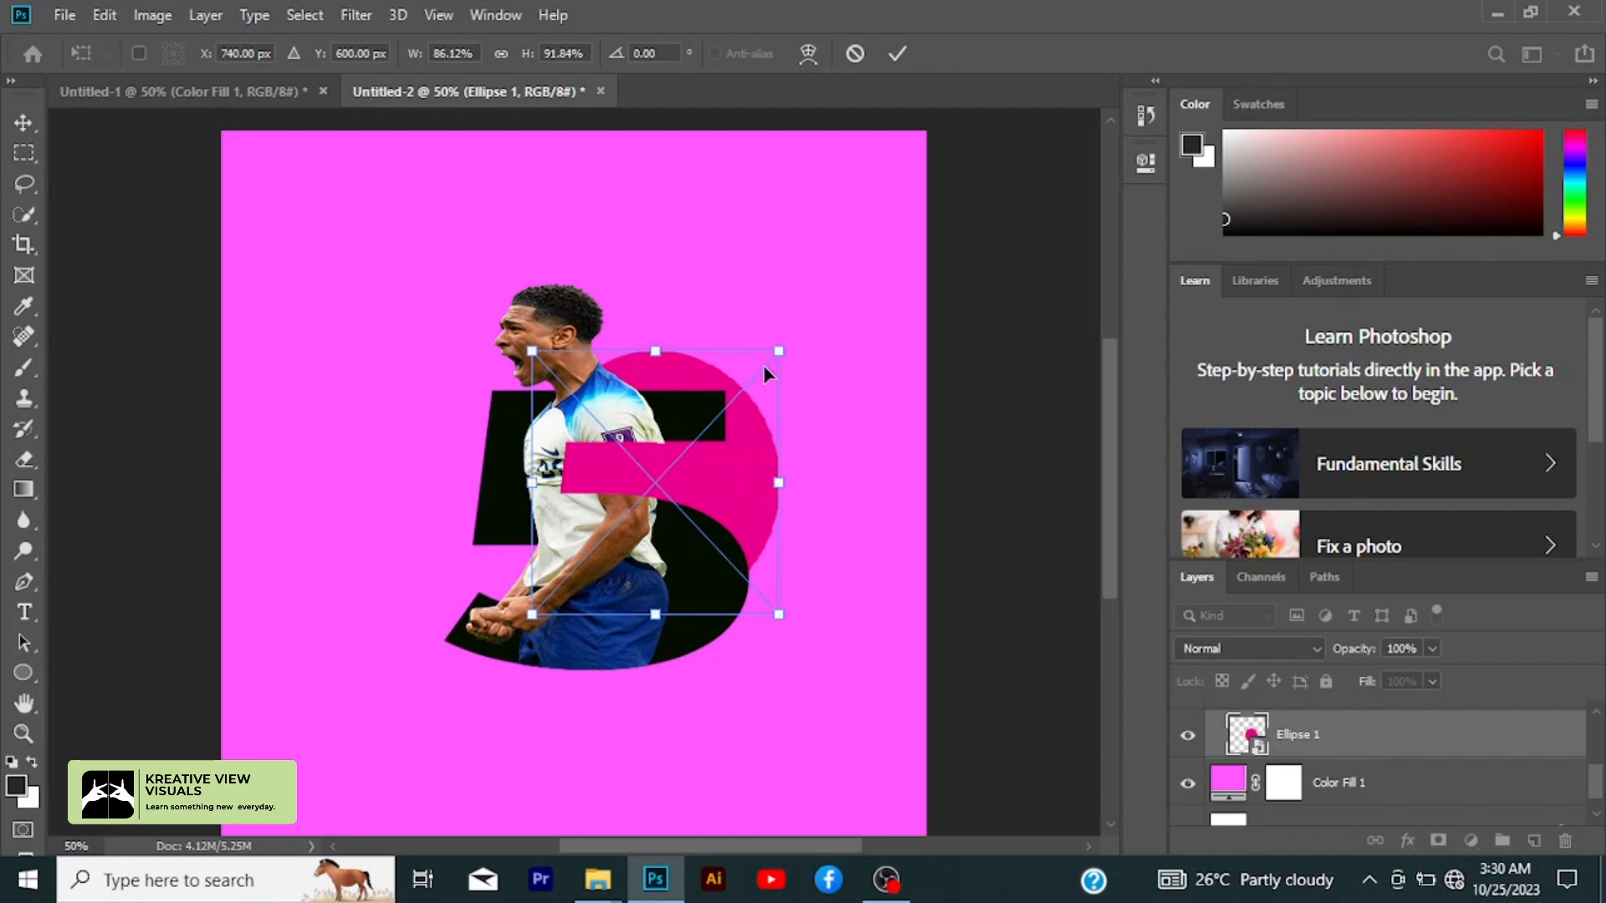
pyautogui.moveTo(784, 347); pyautogui.dragTo(786, 351)
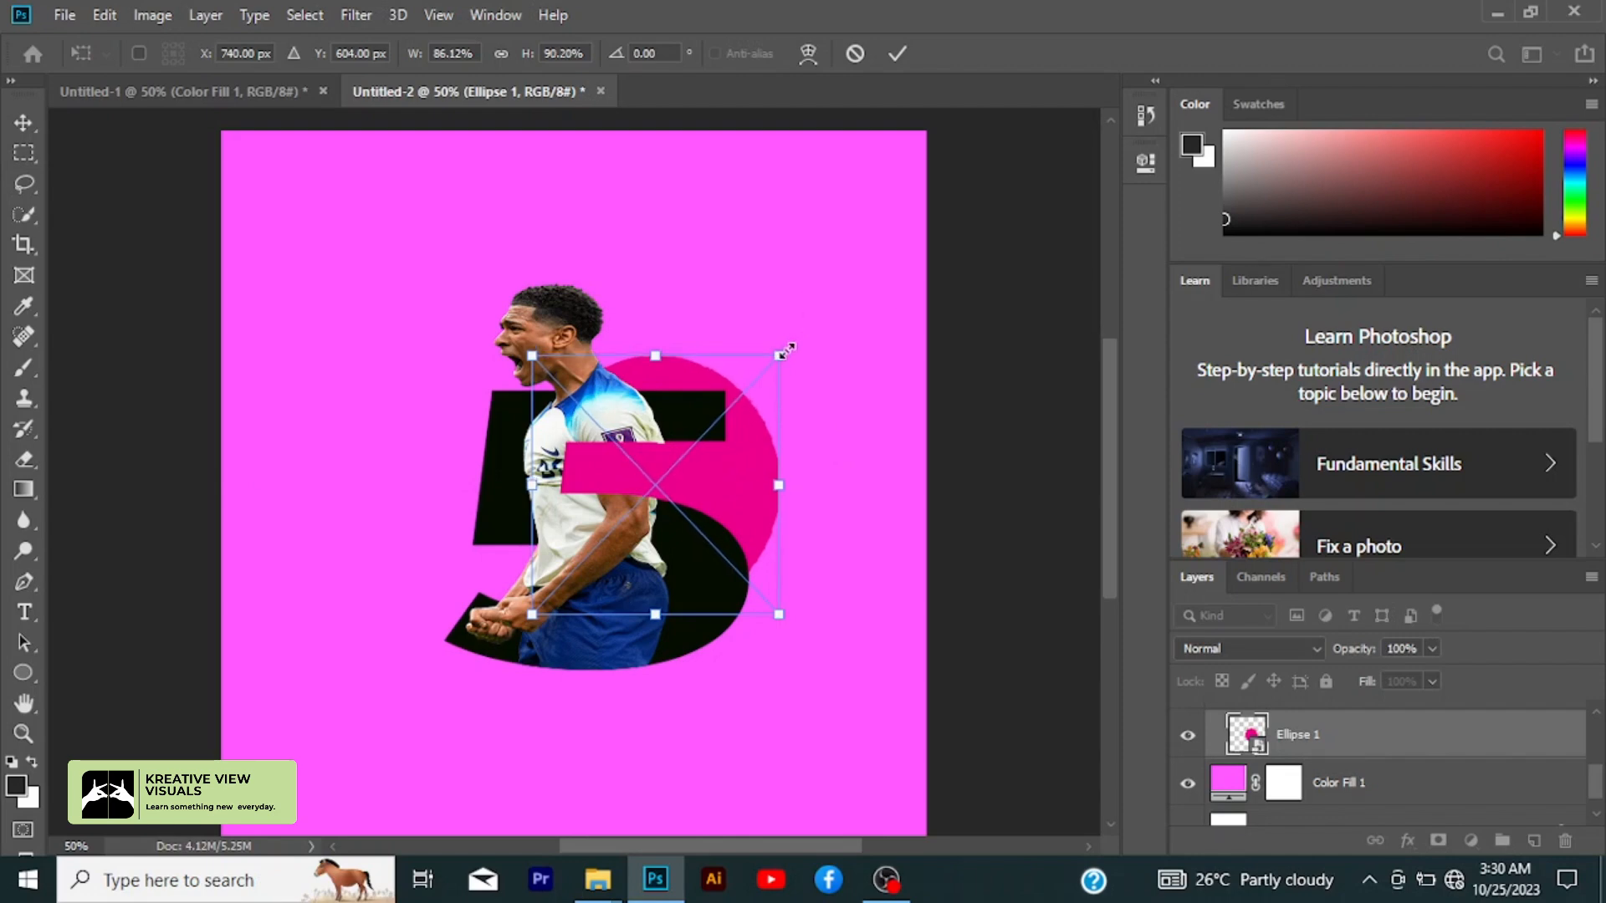
pyautogui.click(896, 55)
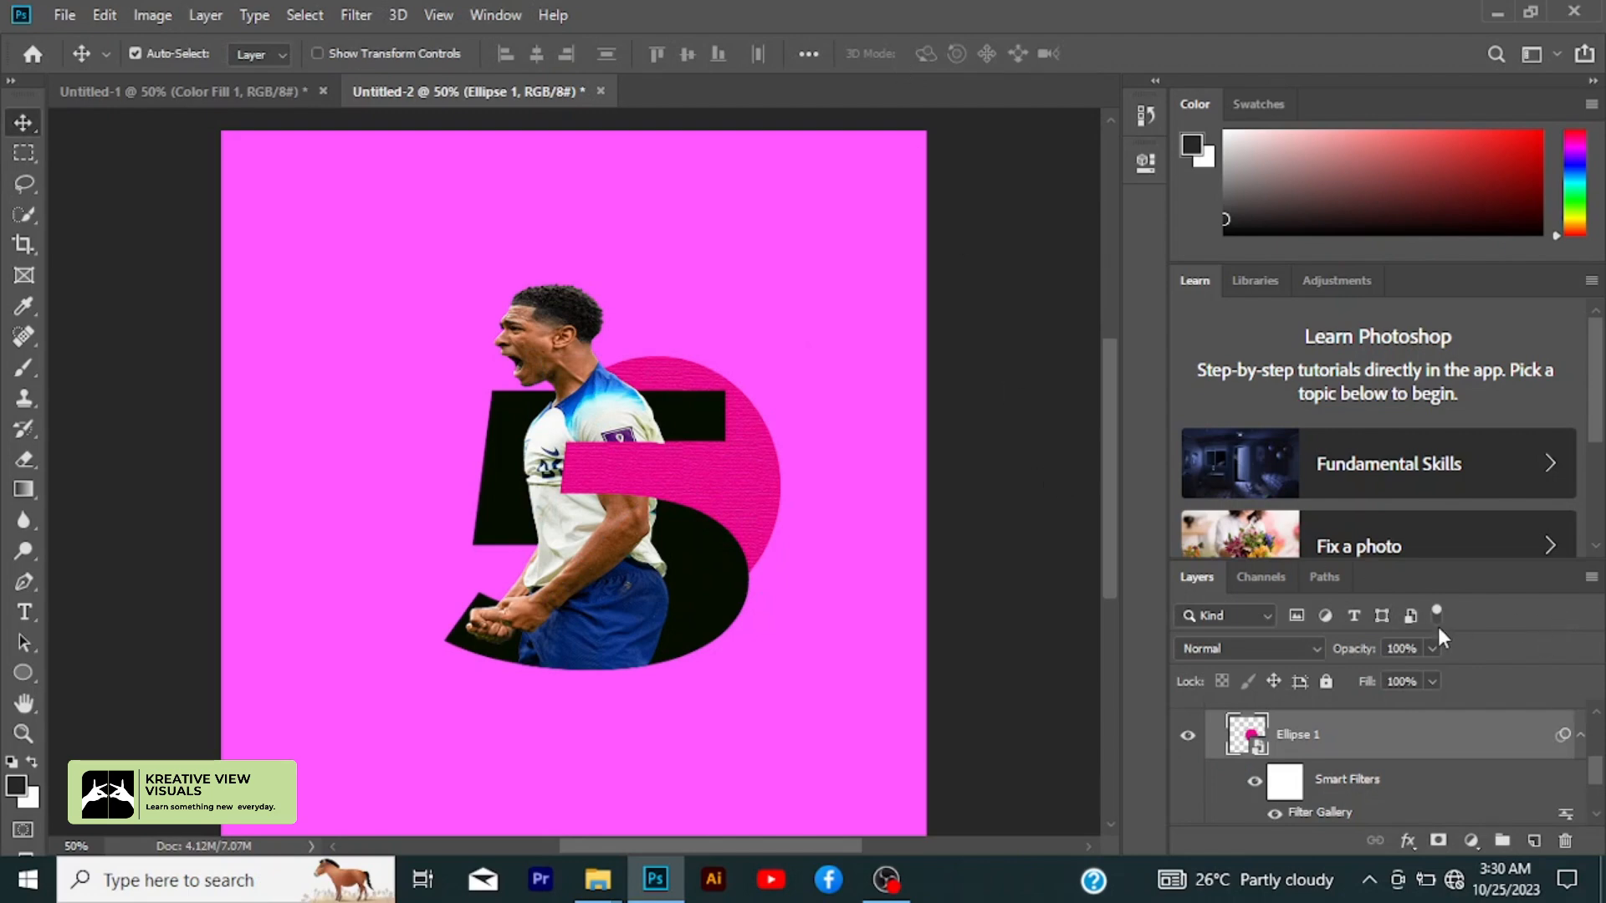
pyautogui.click(1432, 650)
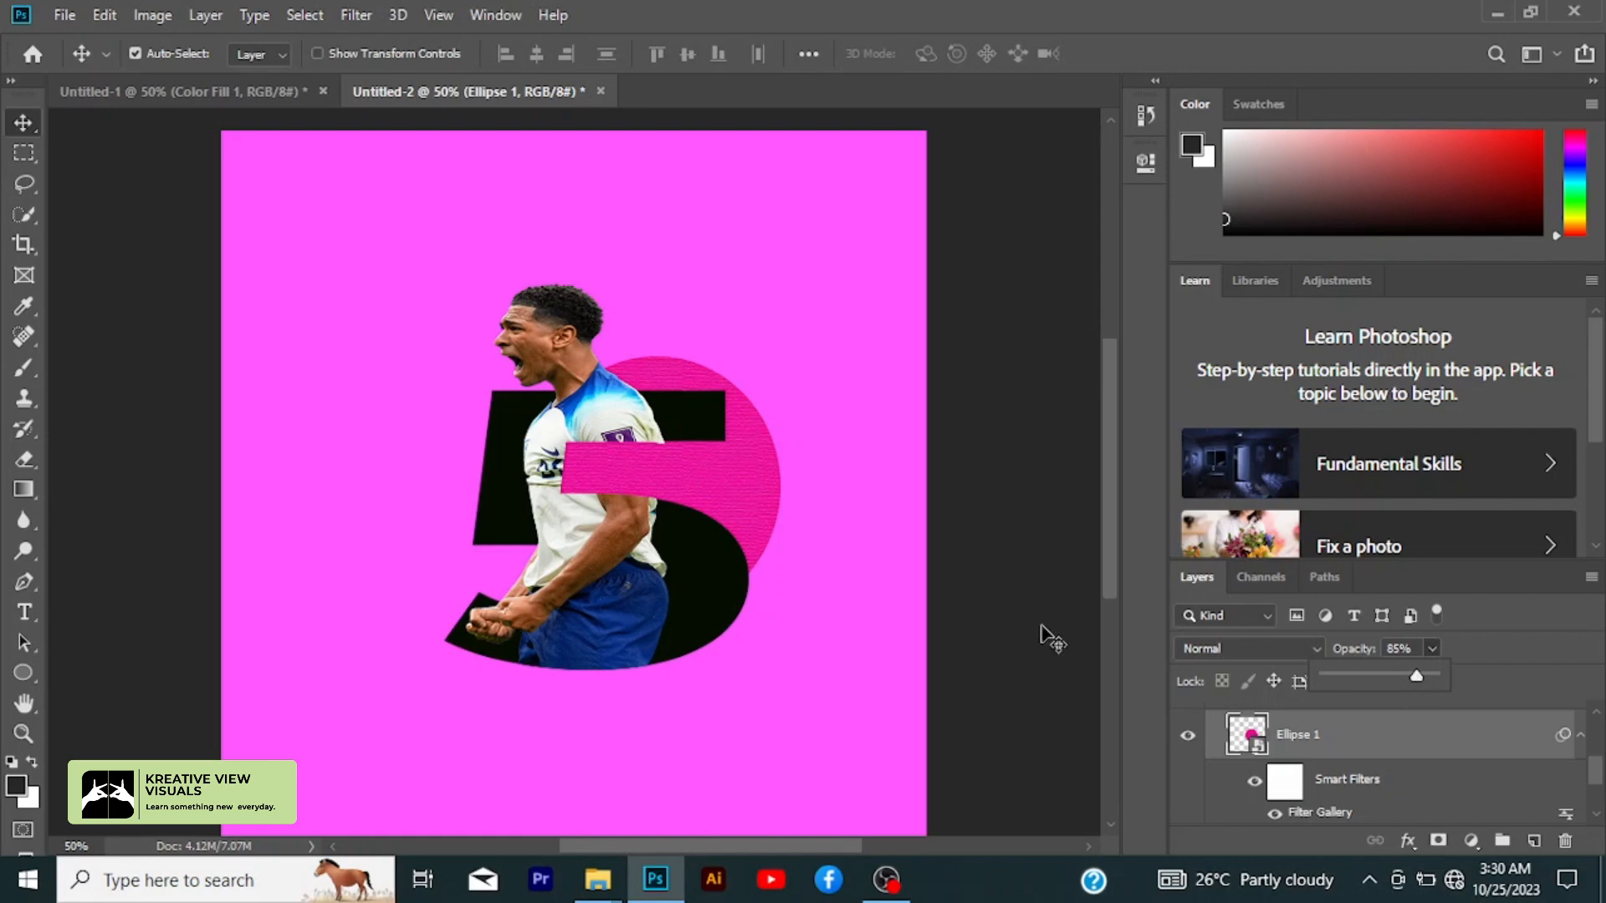
pyautogui.click(1015, 602)
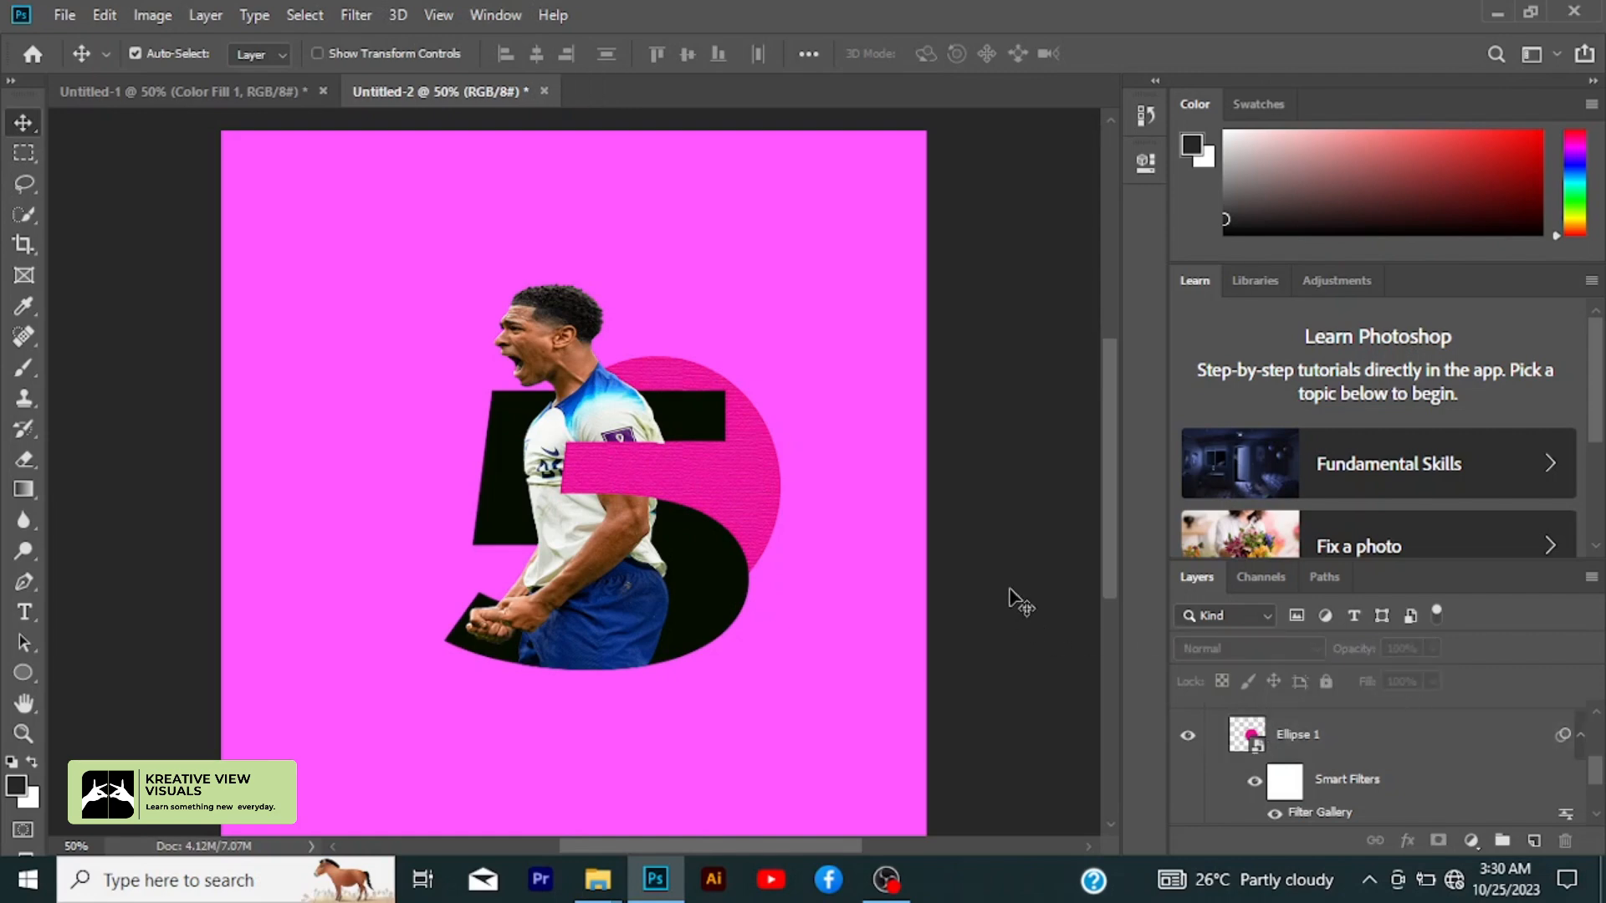
# - Duplicate the textured circle into the canvas's lower-left corner and shrink the copy to about 21% wide by 16% high
pyautogui.click(763, 519)
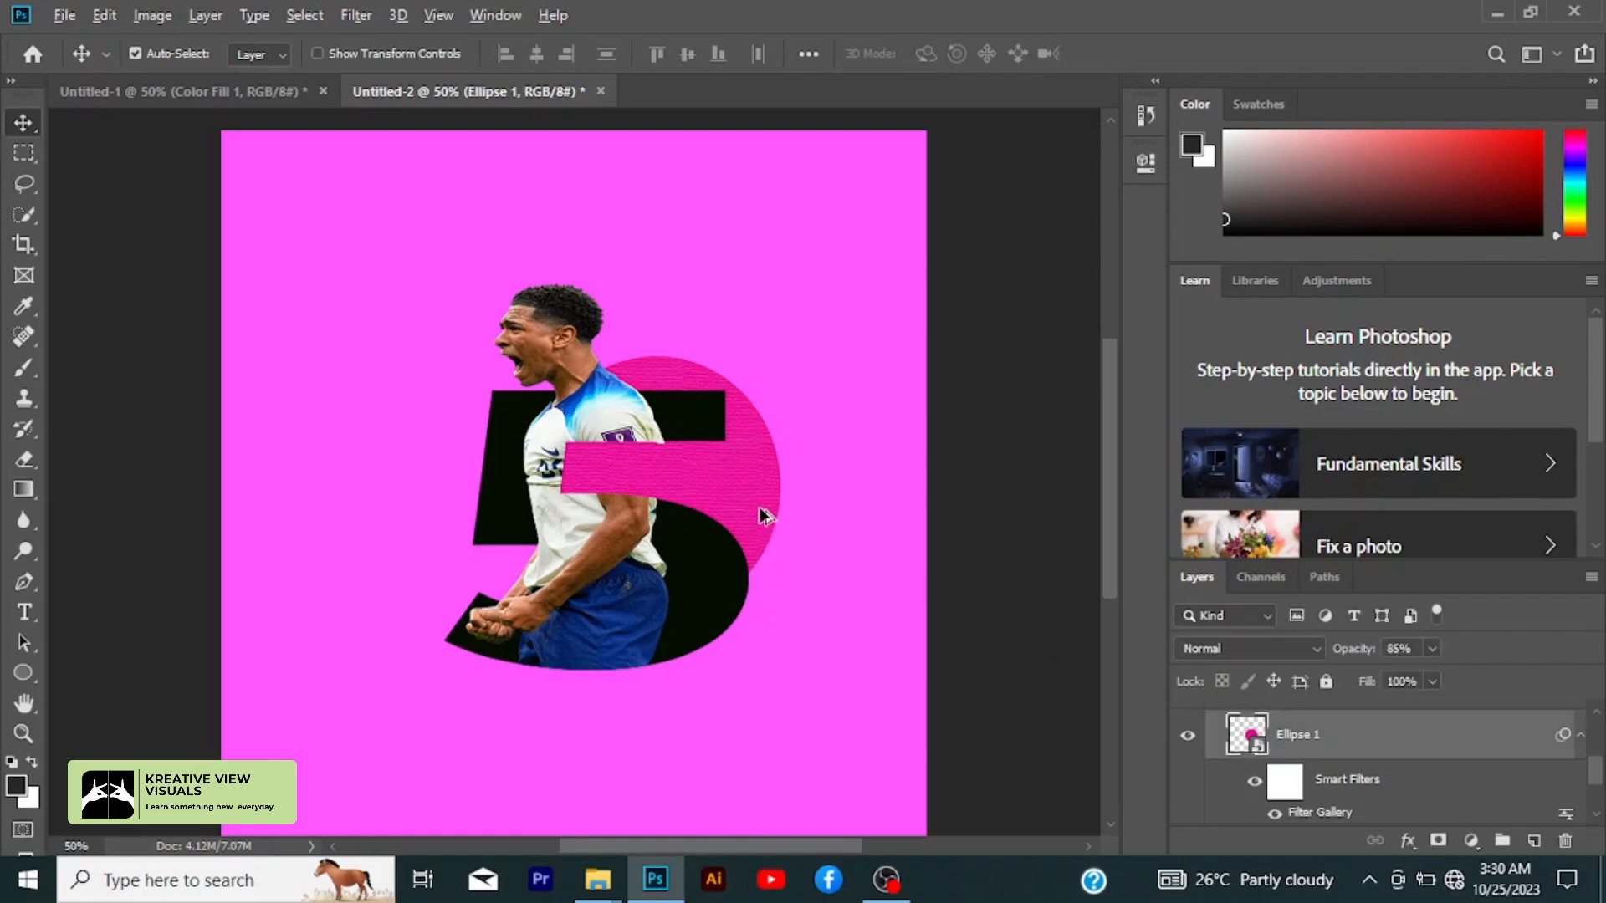
pyautogui.moveTo(763, 519); pyautogui.dragTo(464, 747)
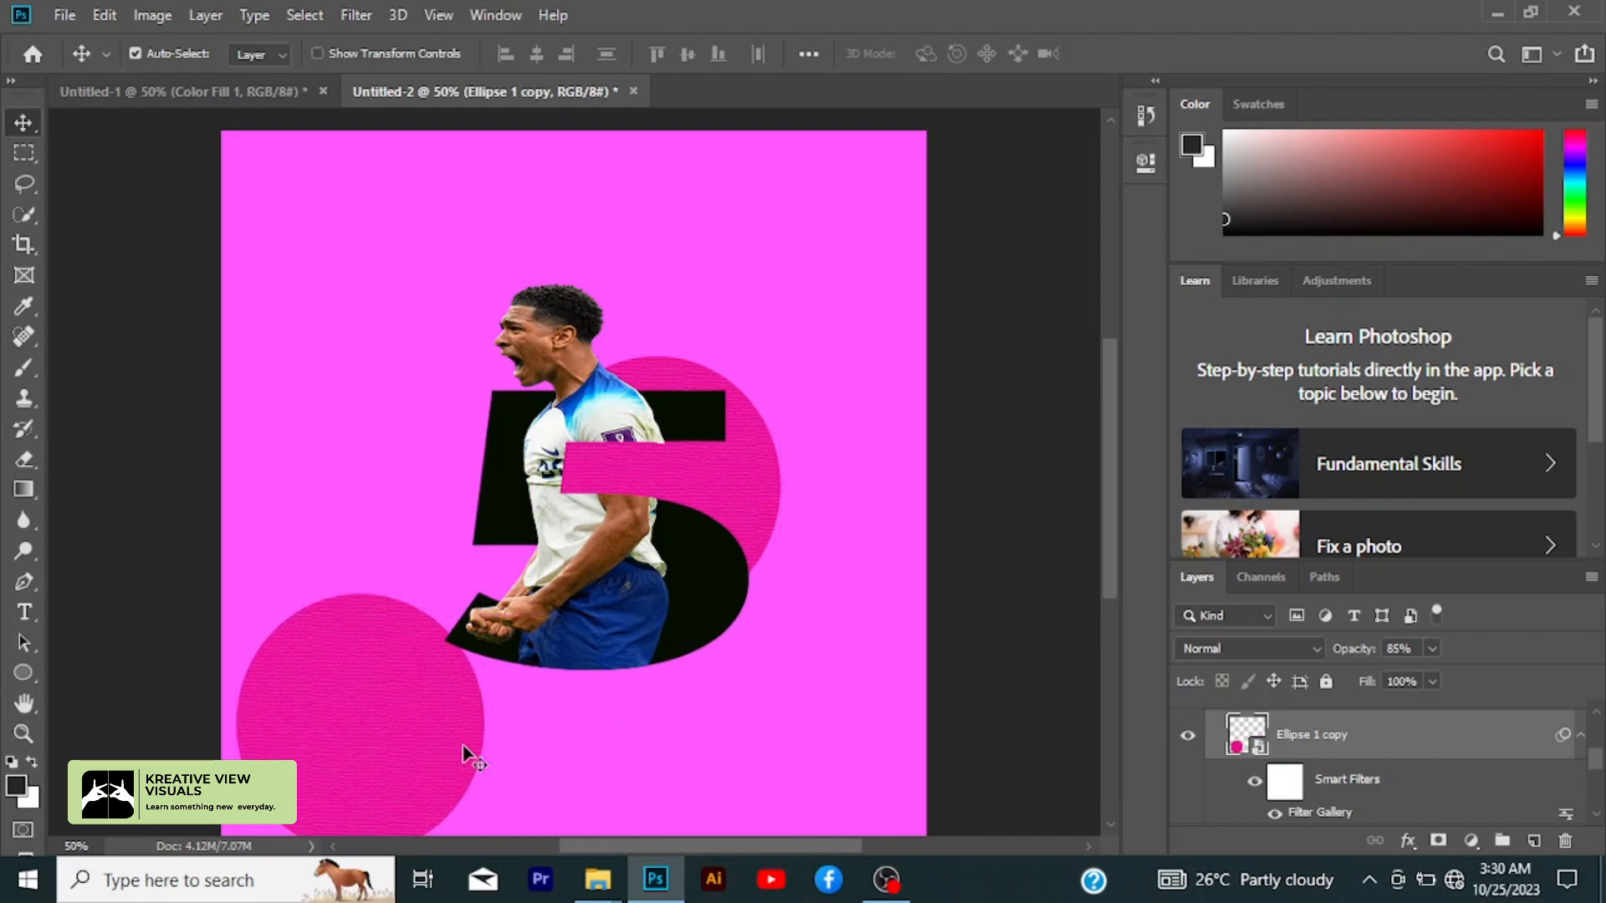
pyautogui.hotkey('ctrl', 't')
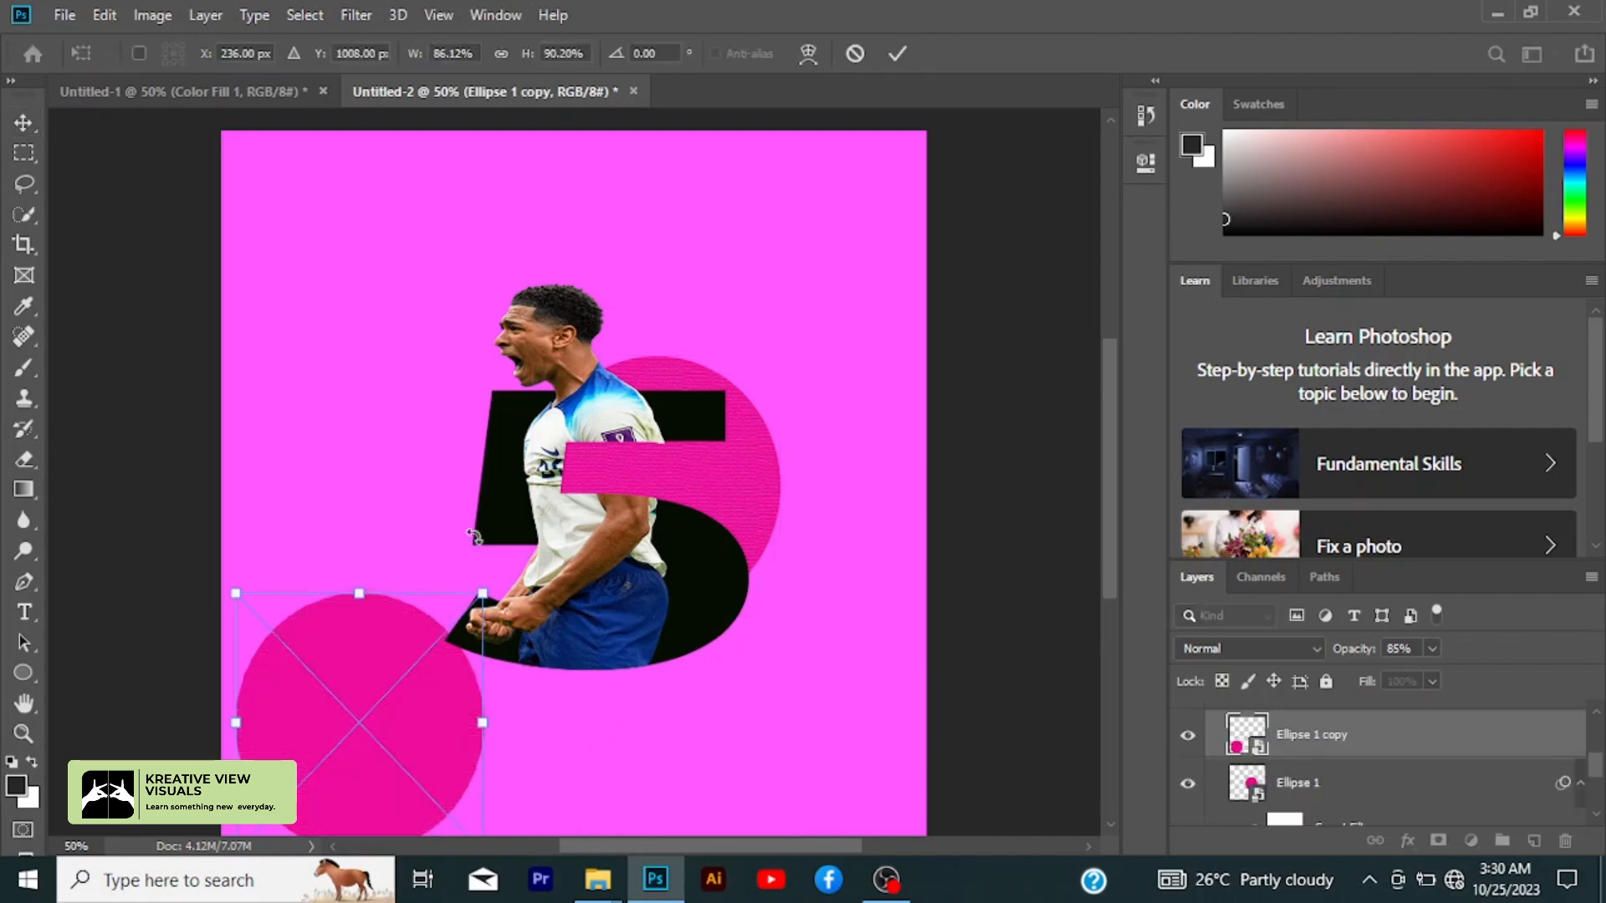
pyautogui.moveTo(482, 593); pyautogui.dragTo(354, 777)
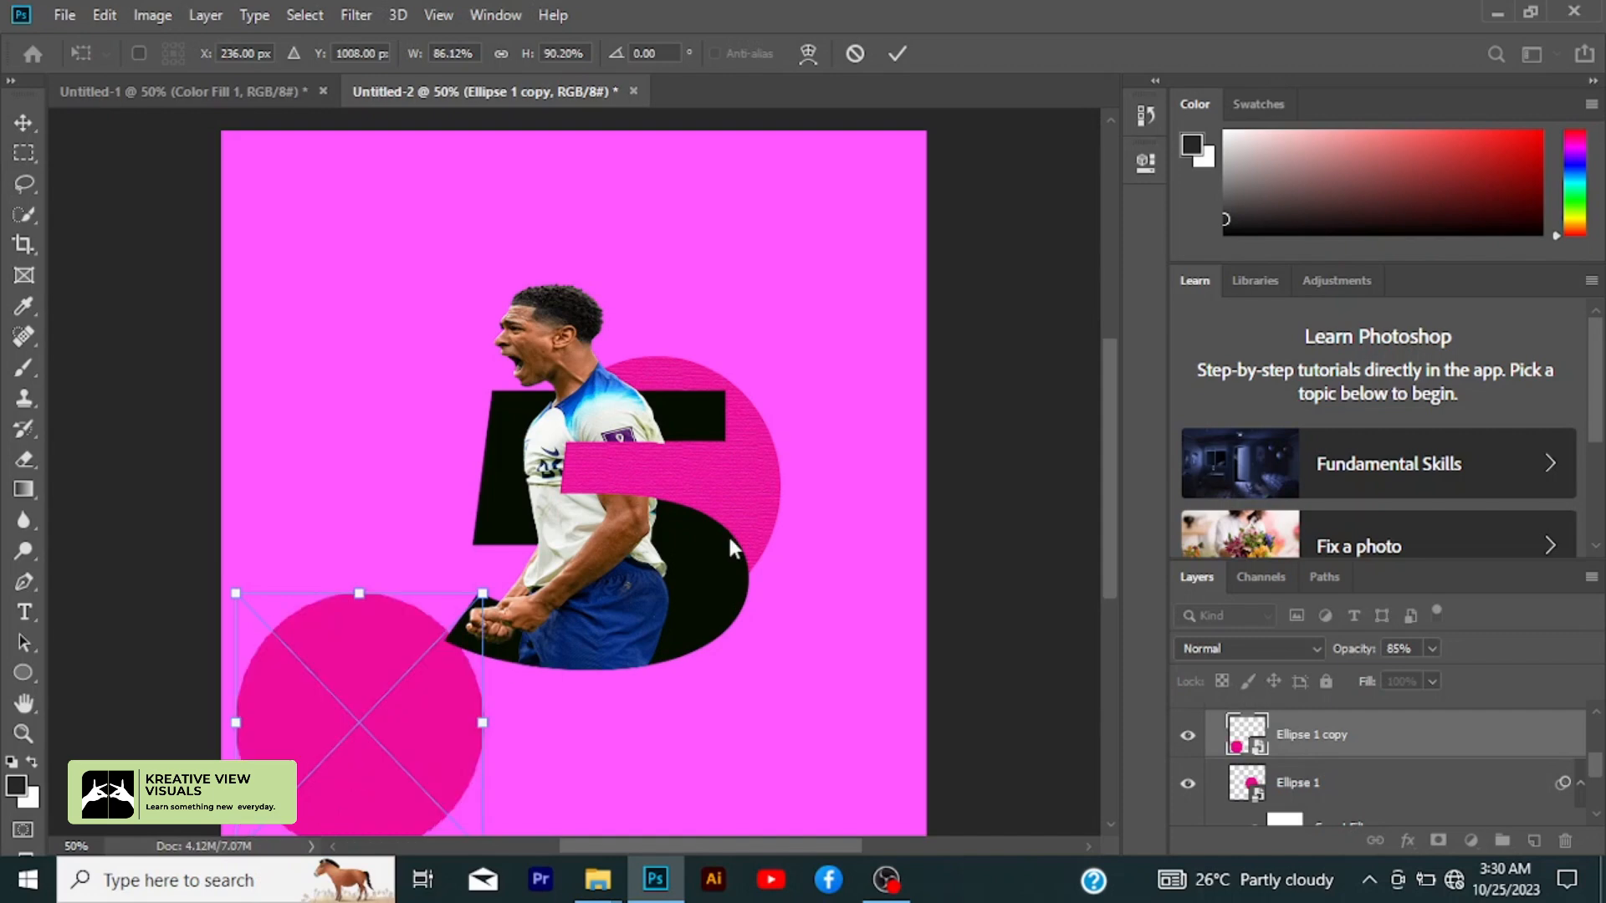
pyautogui.moveTo(1111, 368); pyautogui.dragTo(1117, 399)
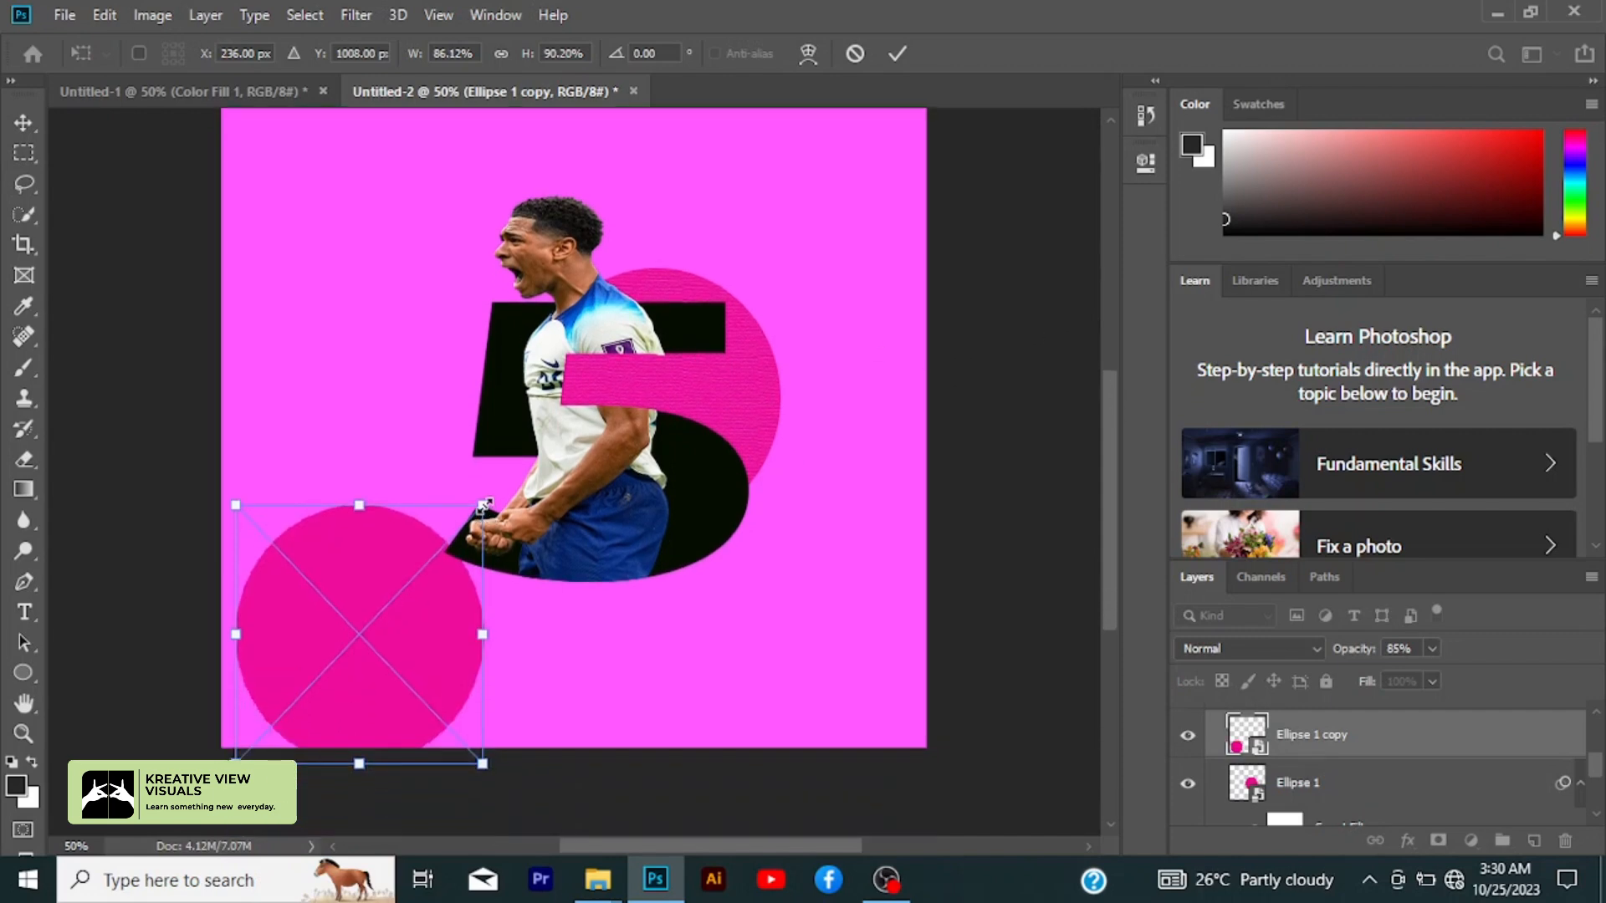
pyautogui.moveTo(483, 504); pyautogui.dragTo(294, 679)
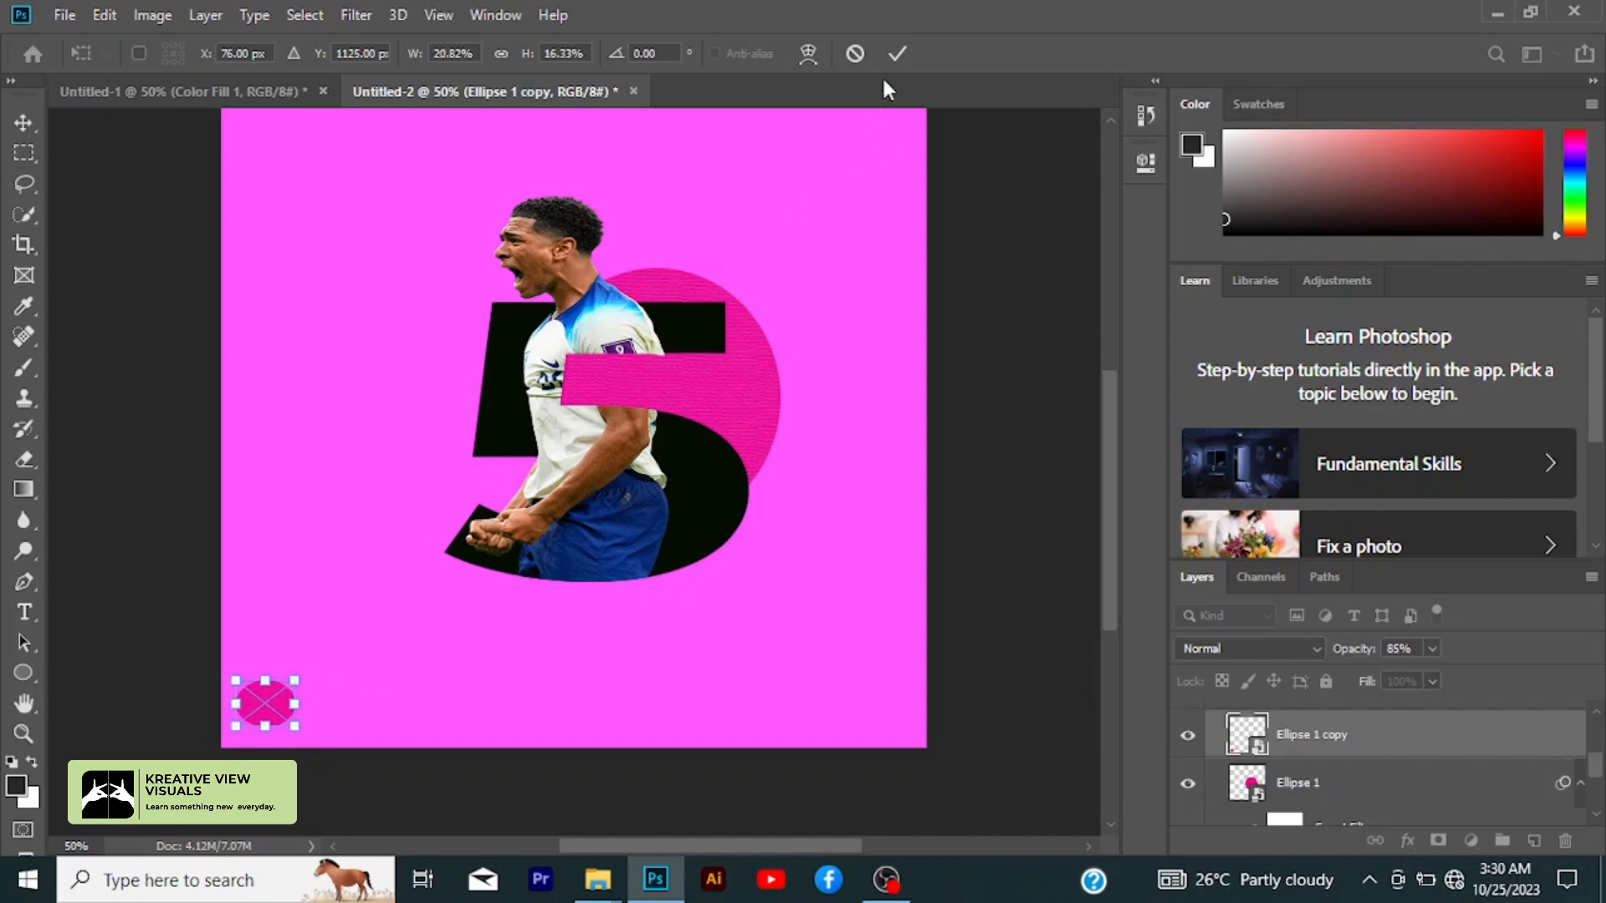
pyautogui.click(898, 54)
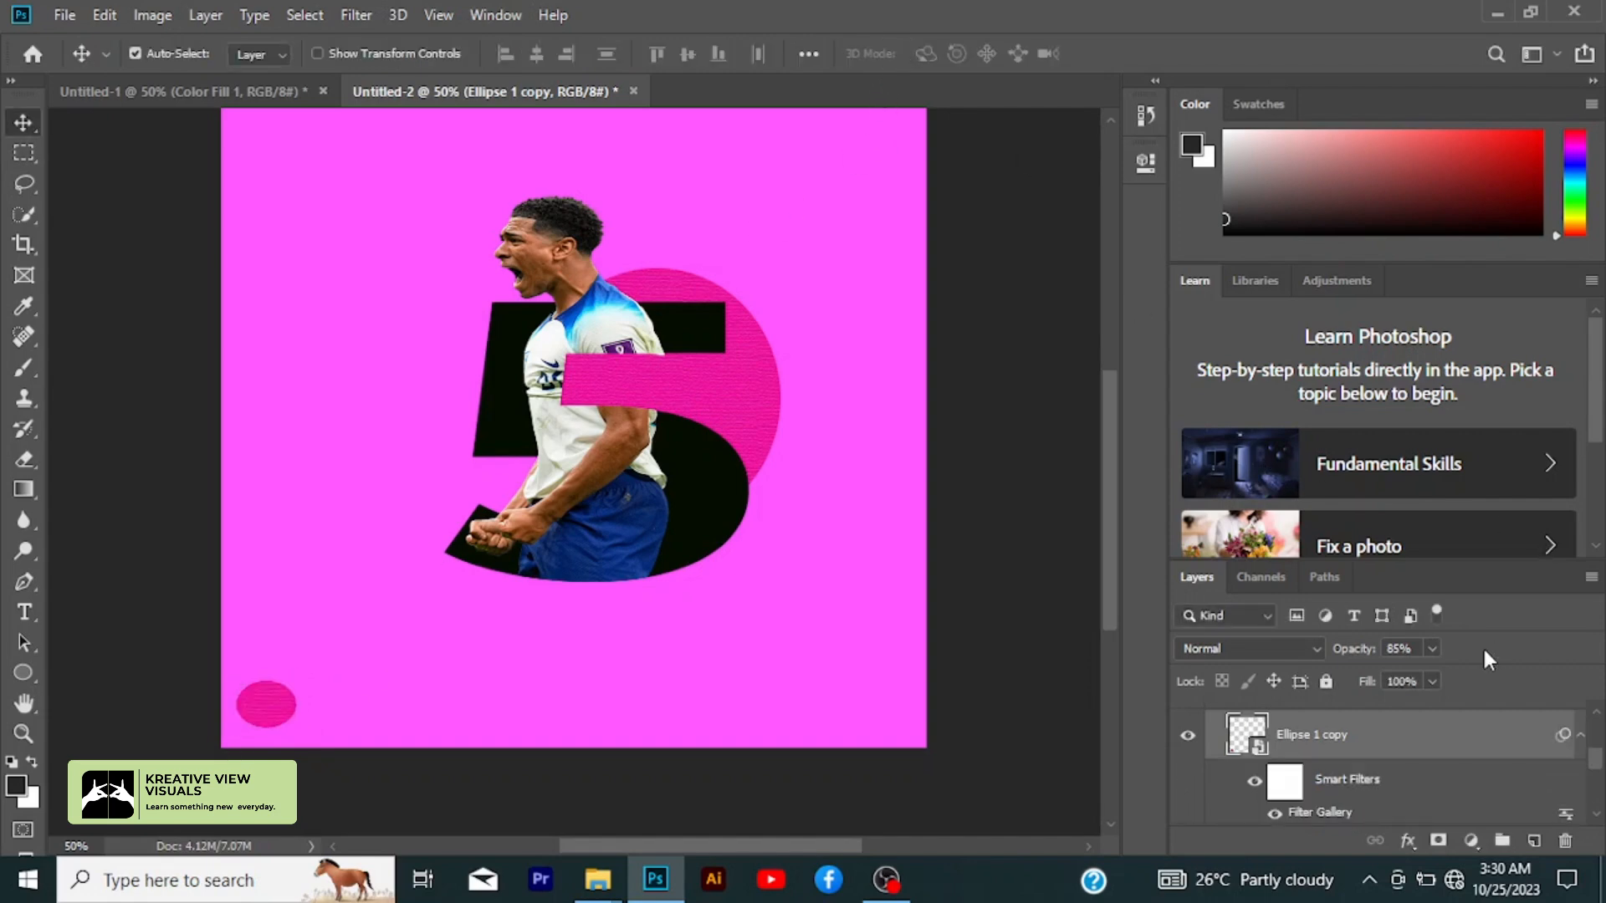
# - Set the small circle's opacity to 46% and duplicate it straight up near the canvas's upper-left corner
pyautogui.click(1432, 649)
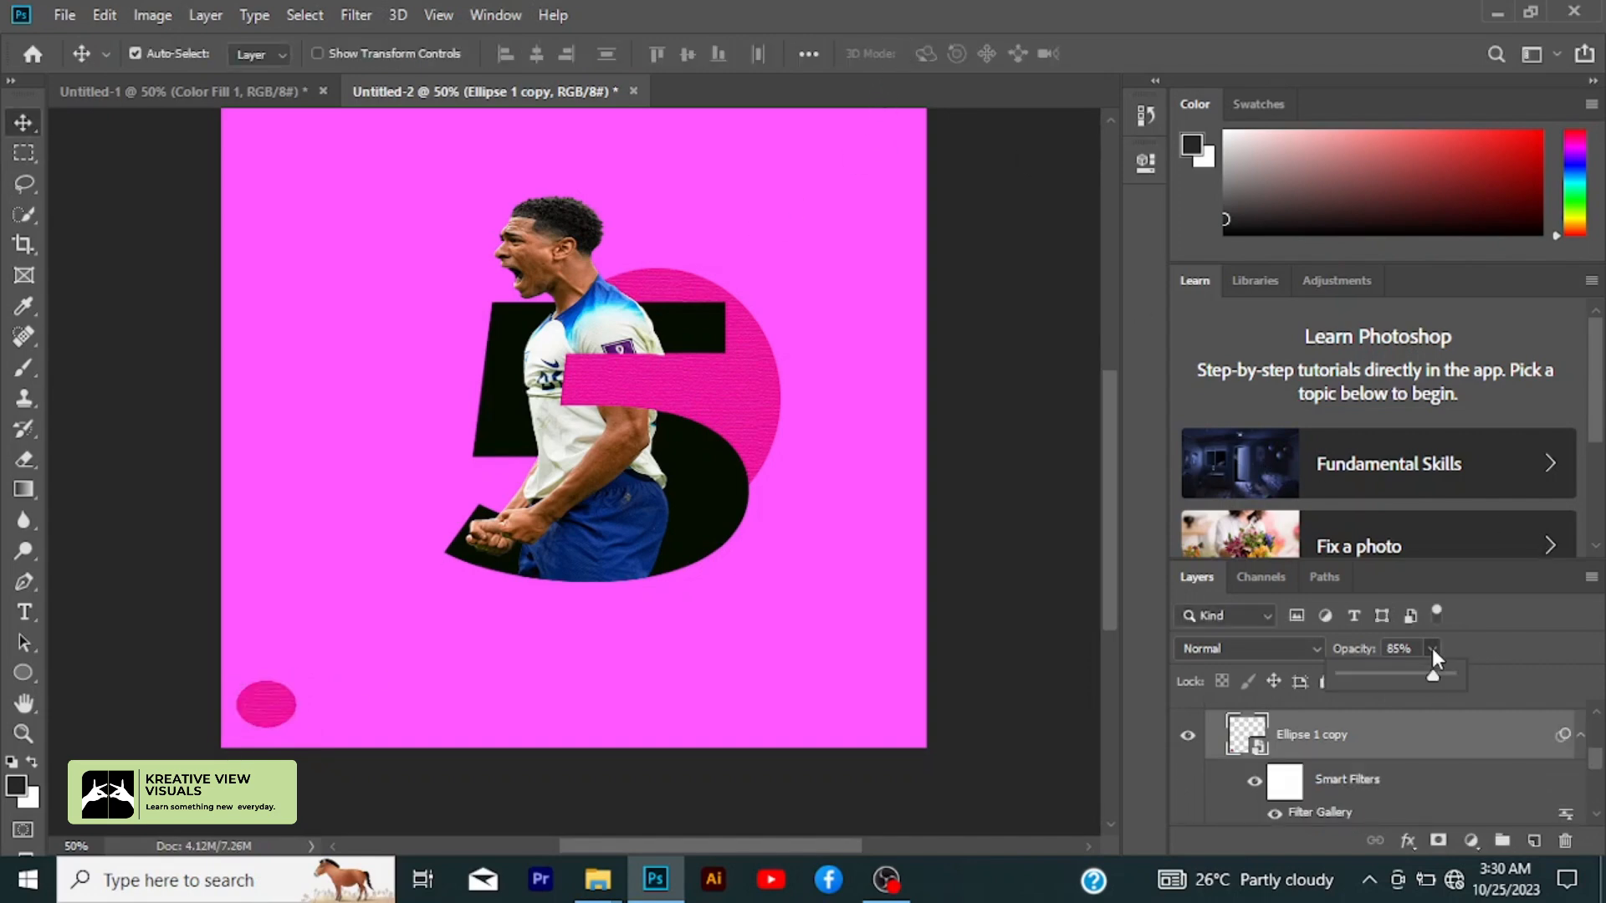
pyautogui.click(1391, 676)
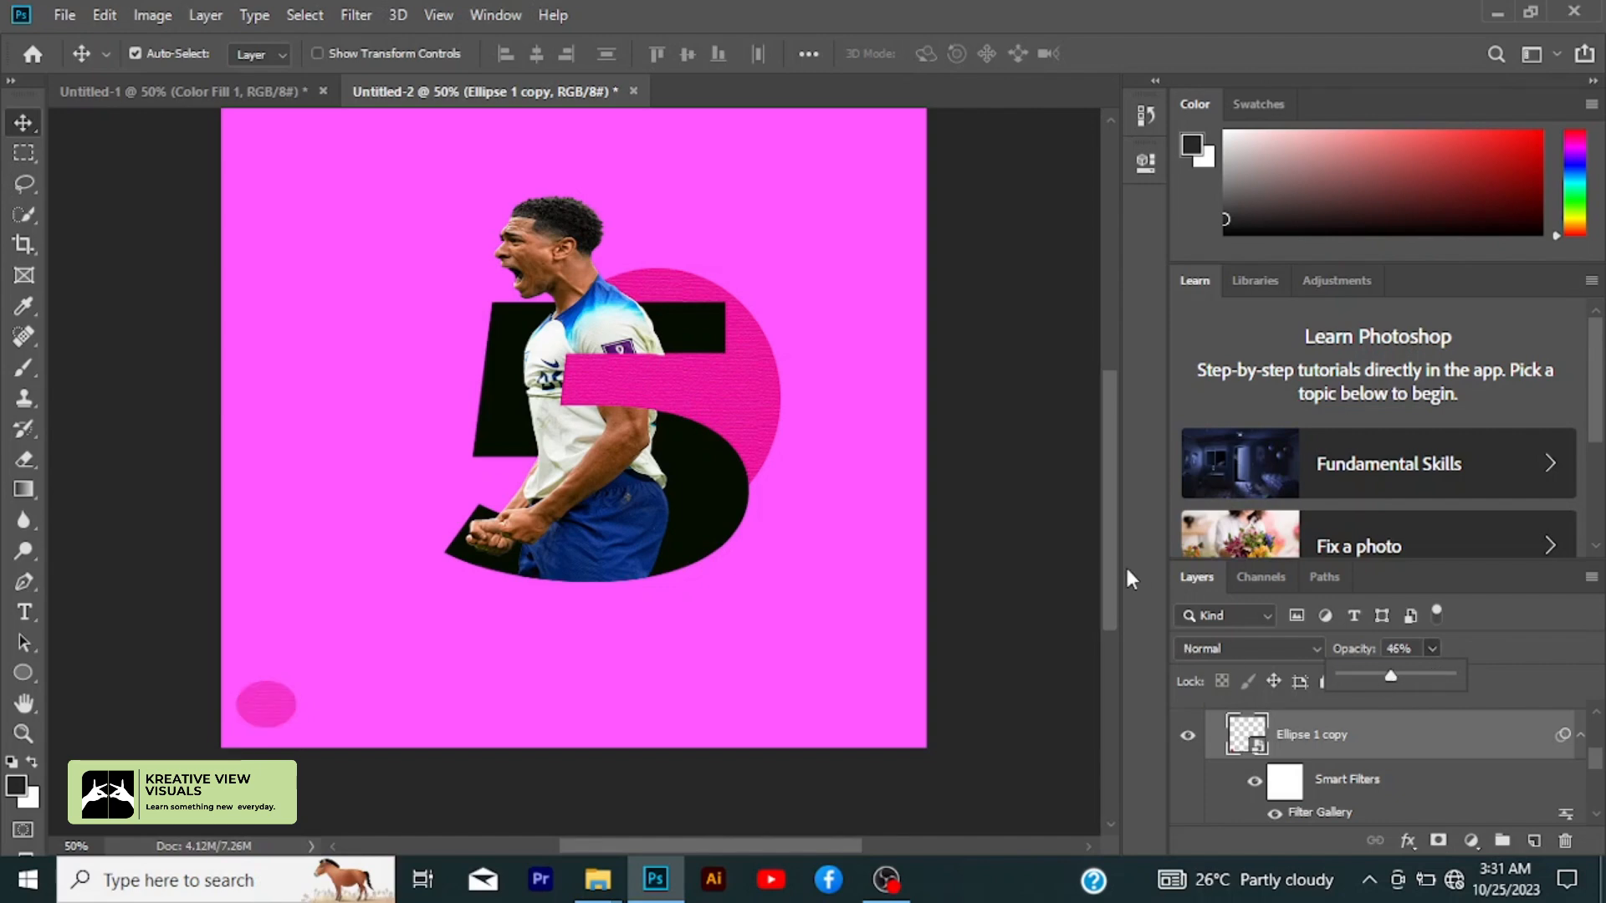
pyautogui.moveTo(1106, 554); pyautogui.dragTo(1106, 524)
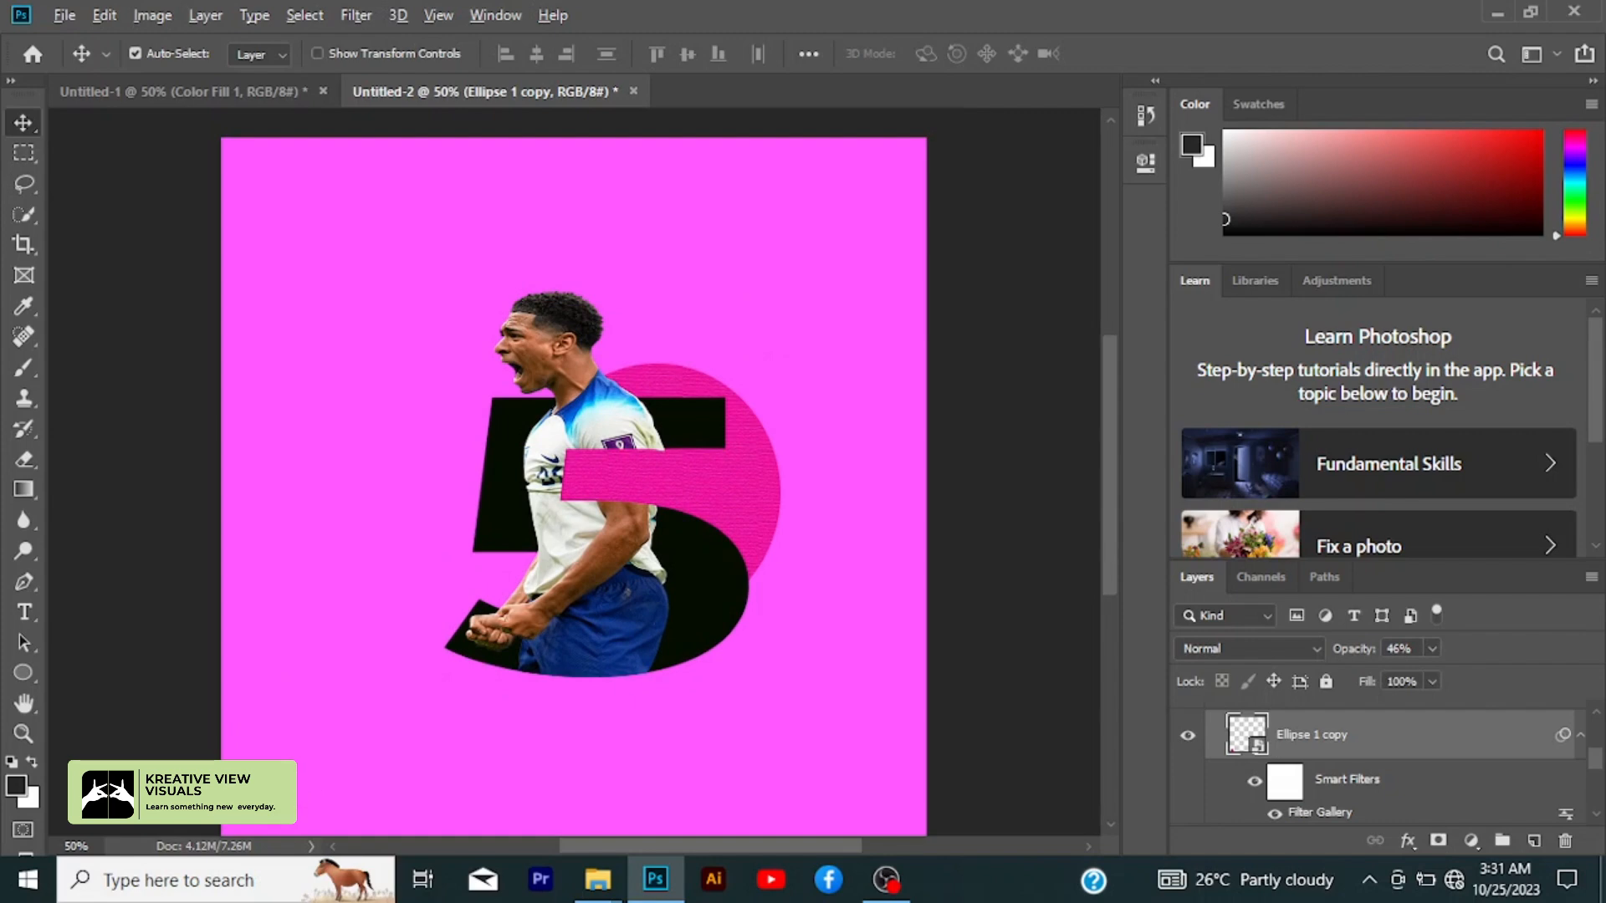
pyautogui.moveTo(269, 793); pyautogui.dragTo(266, 200)
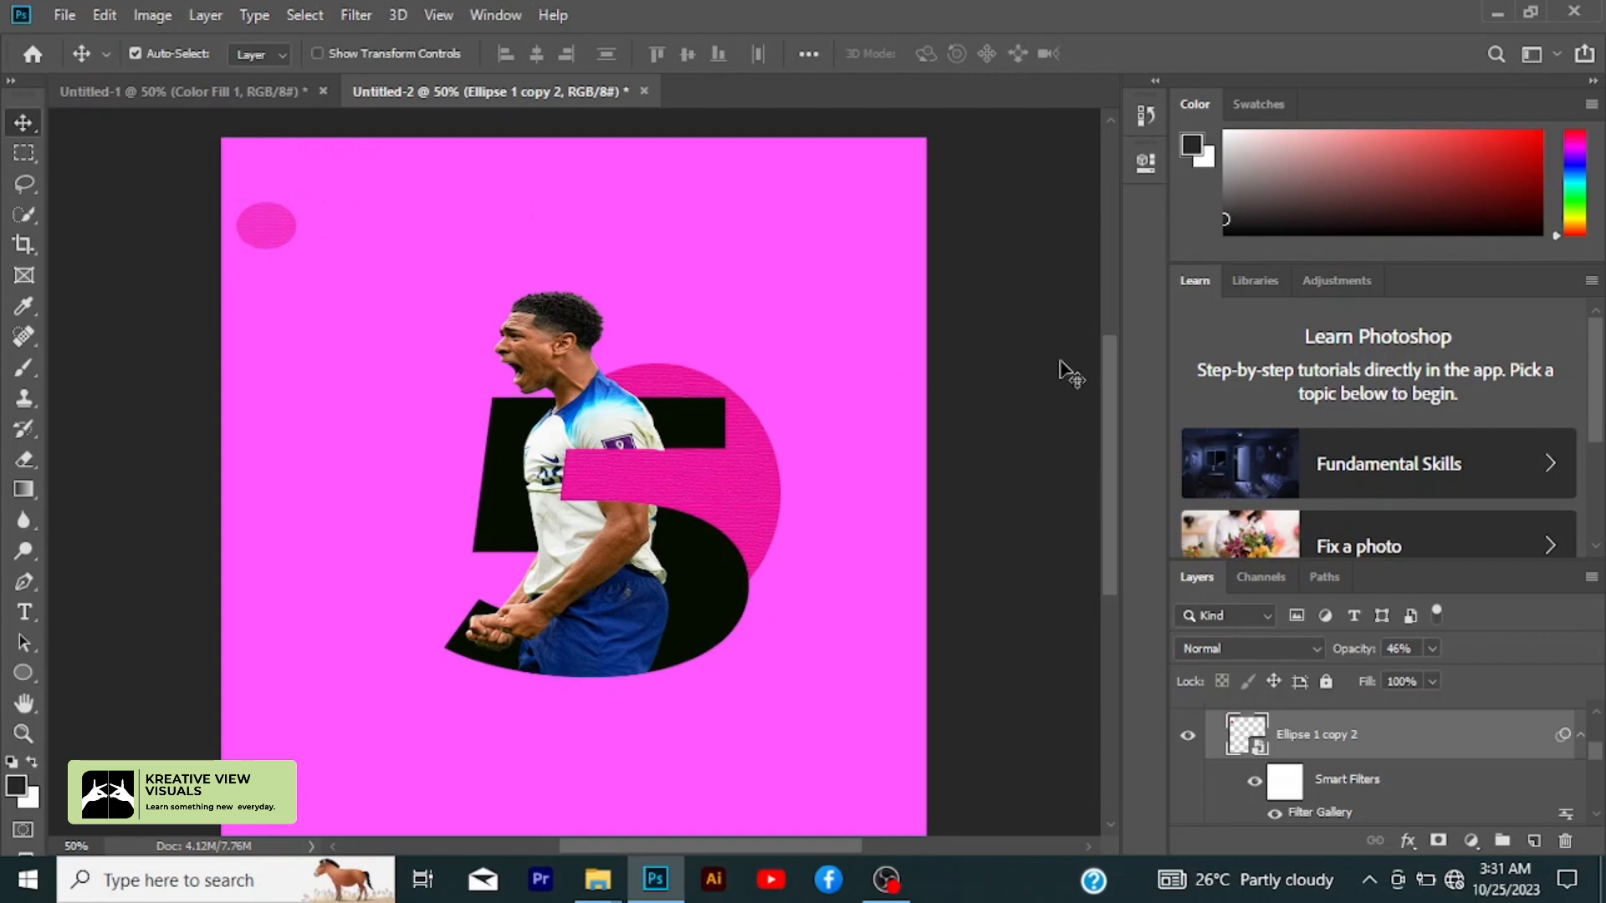
pyautogui.scroll(-3, 1107, 393)
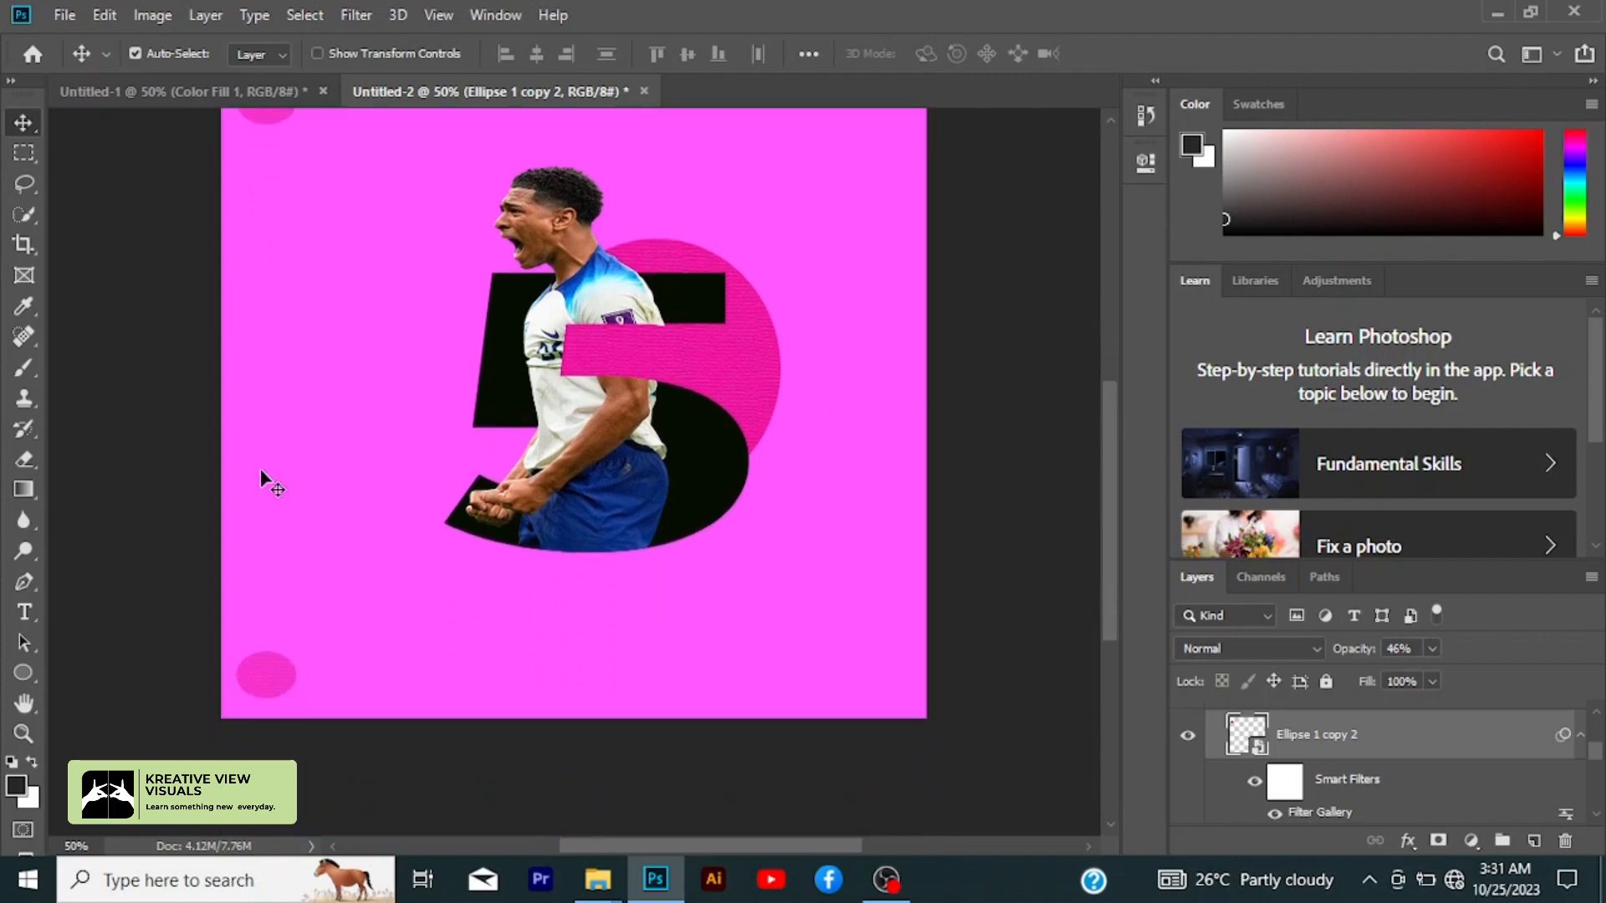
pyautogui.click(164, 438)
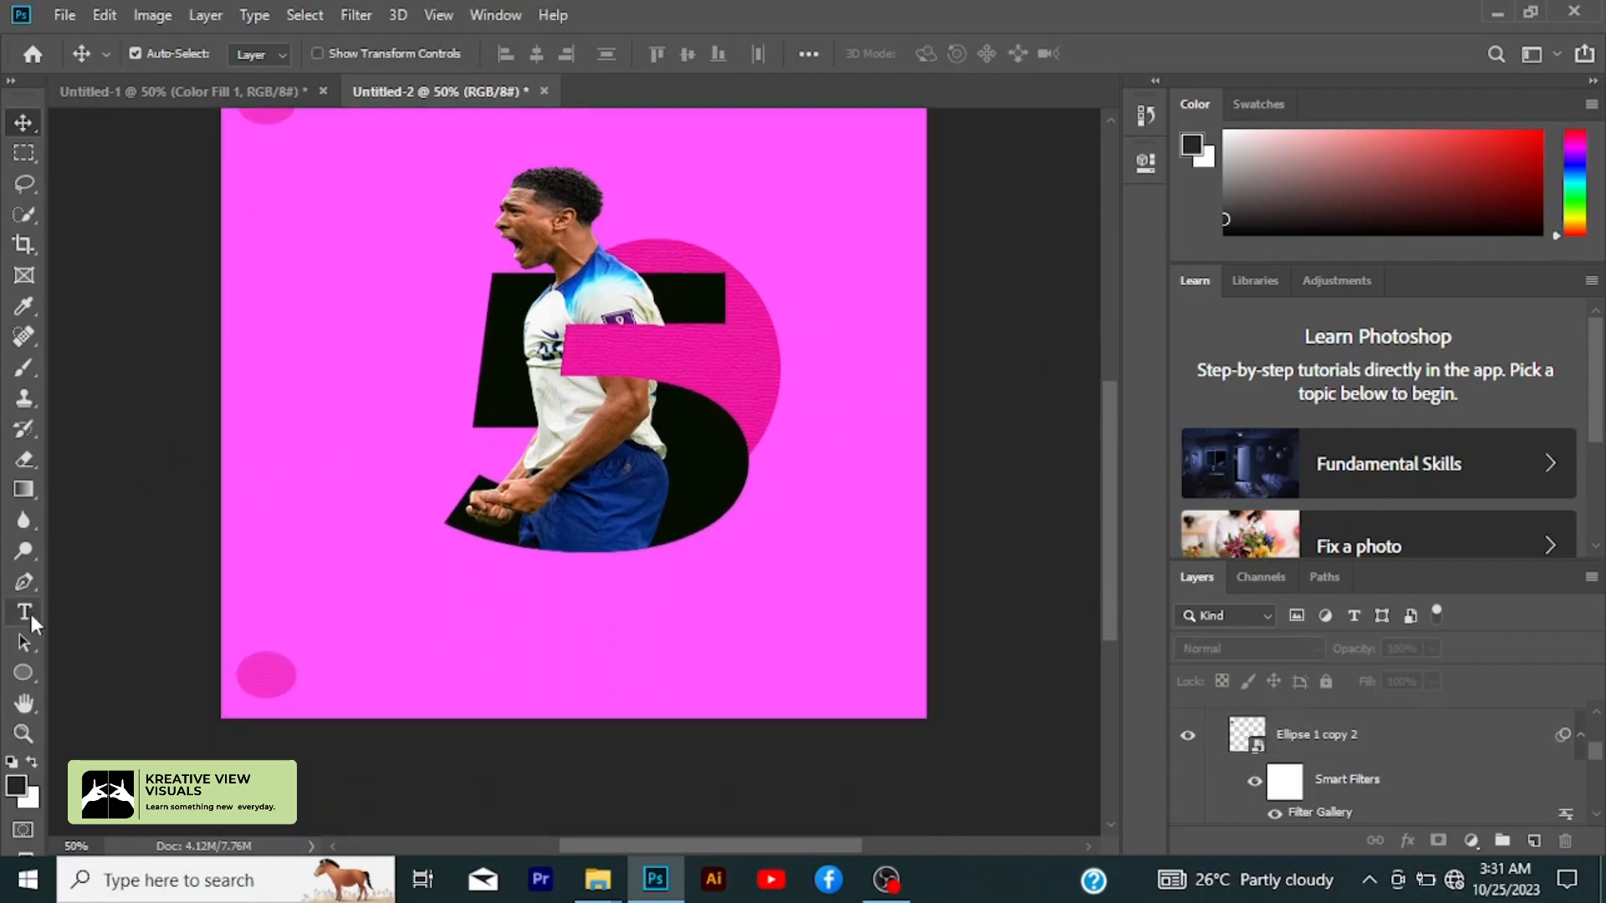
# - Add the text "JUDE" in 8 pt Montserrat Bold to the right of the 5
pyautogui.click(27, 614)
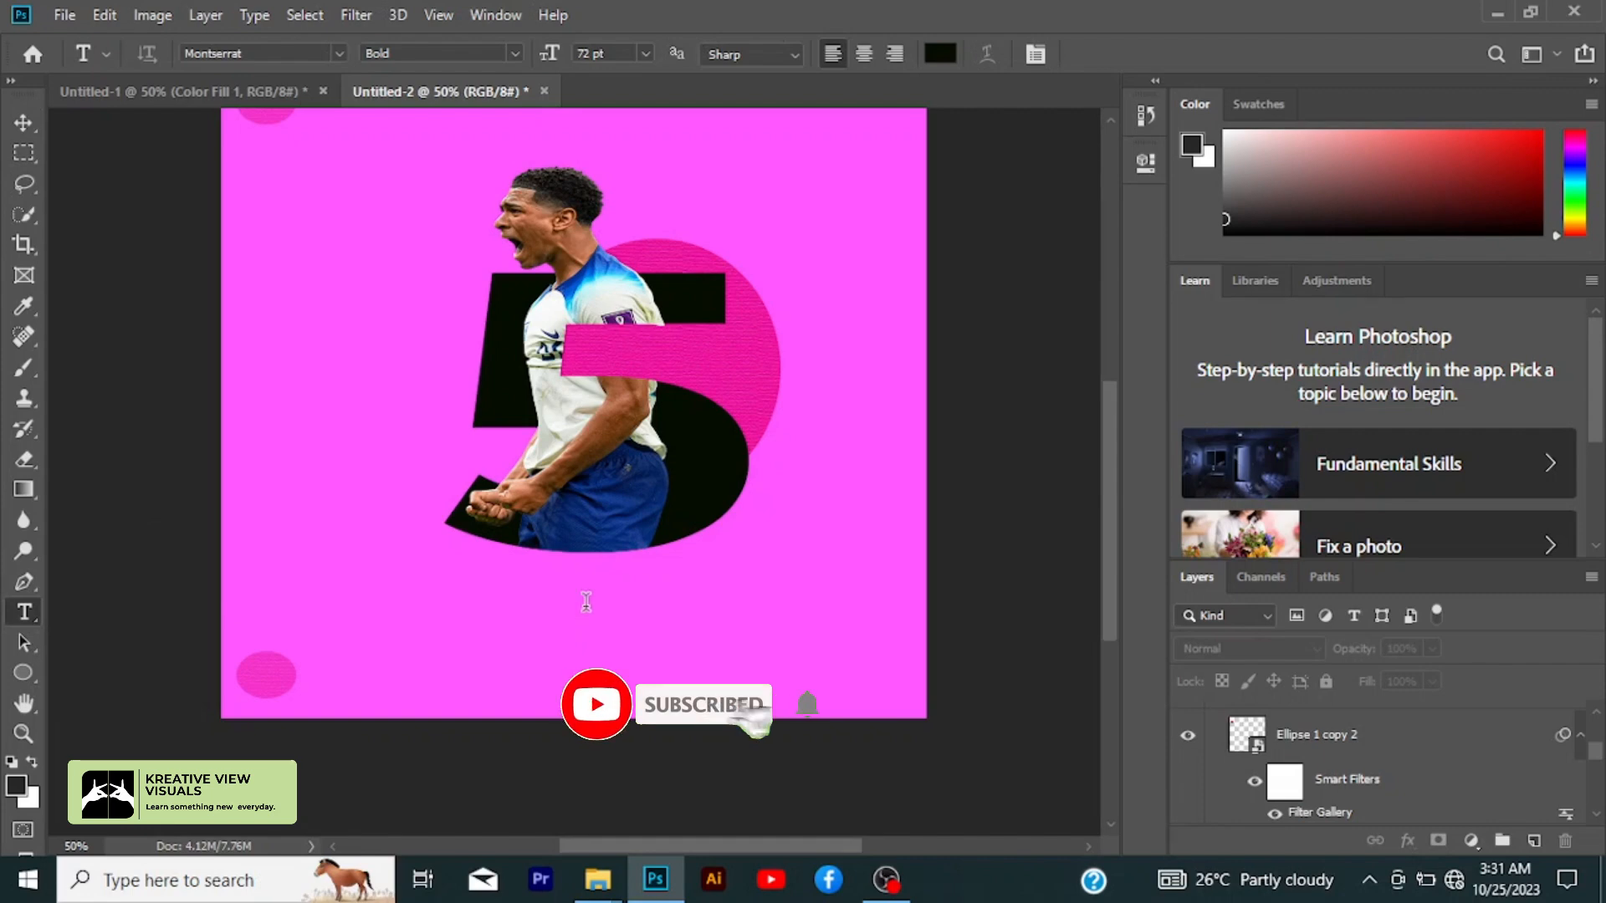
pyautogui.click(810, 478)
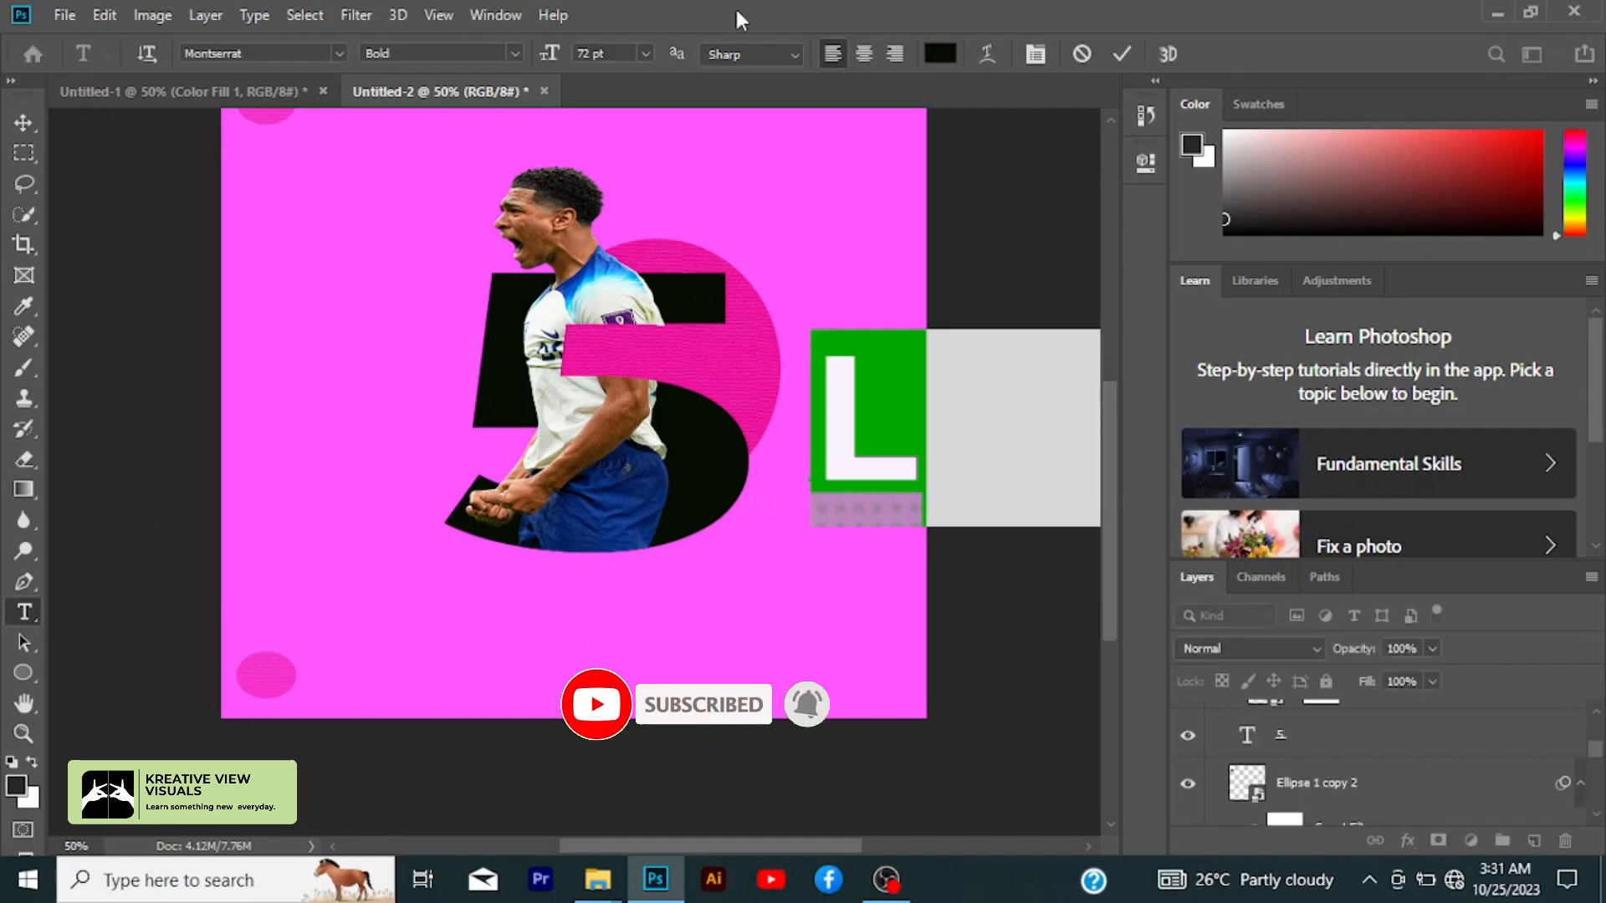
pyautogui.click(645, 54)
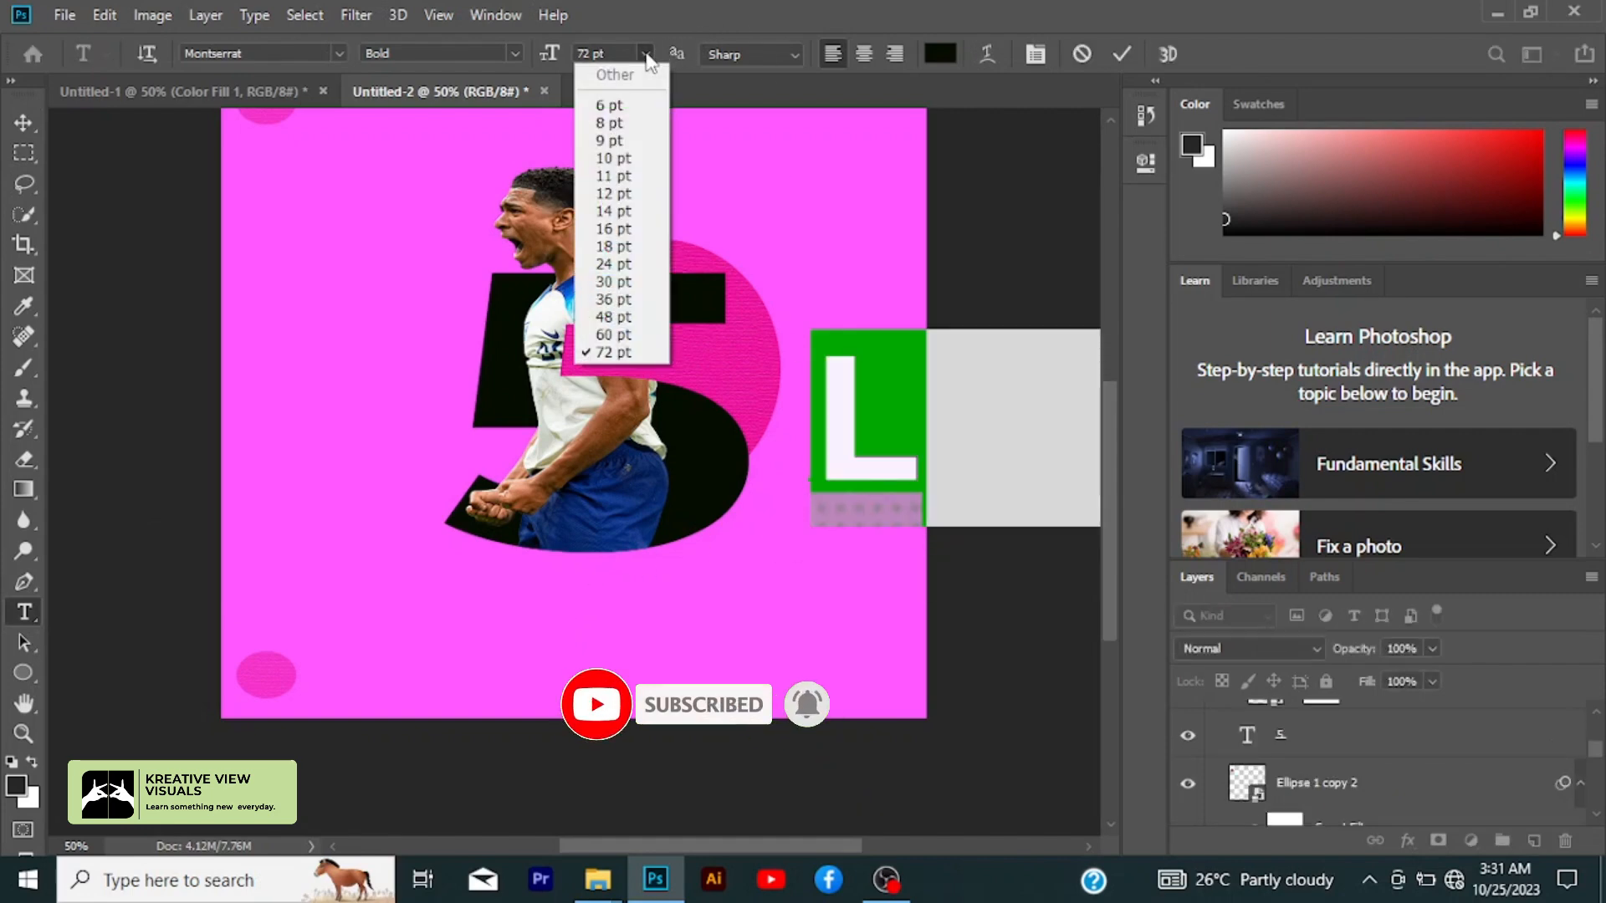
pyautogui.click(634, 117)
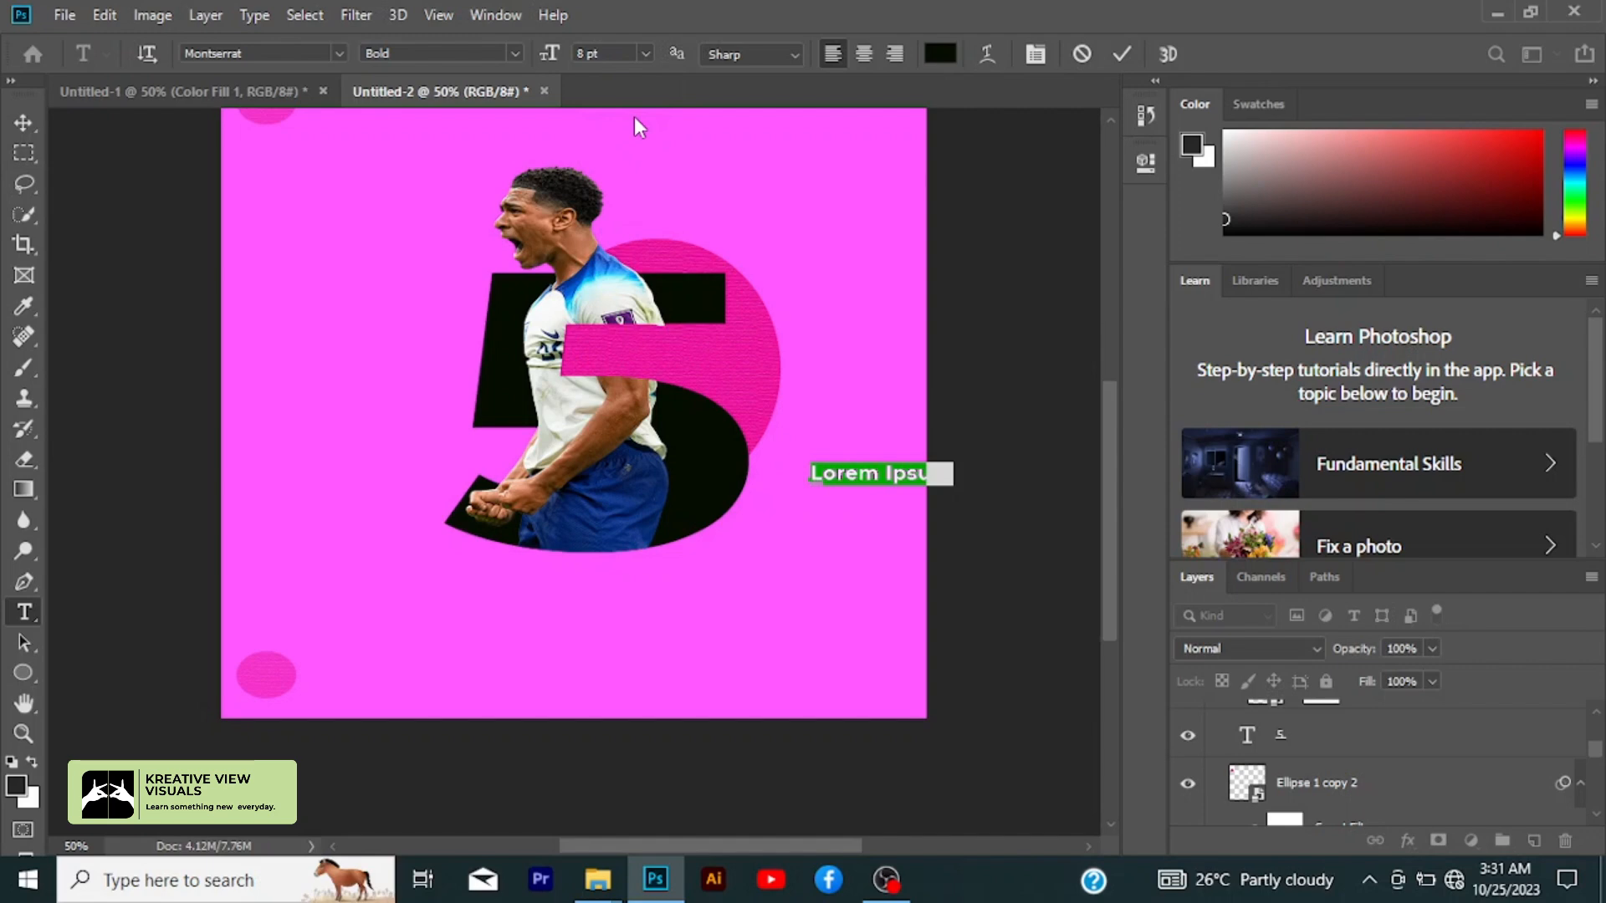
pyautogui.write('JUDE')
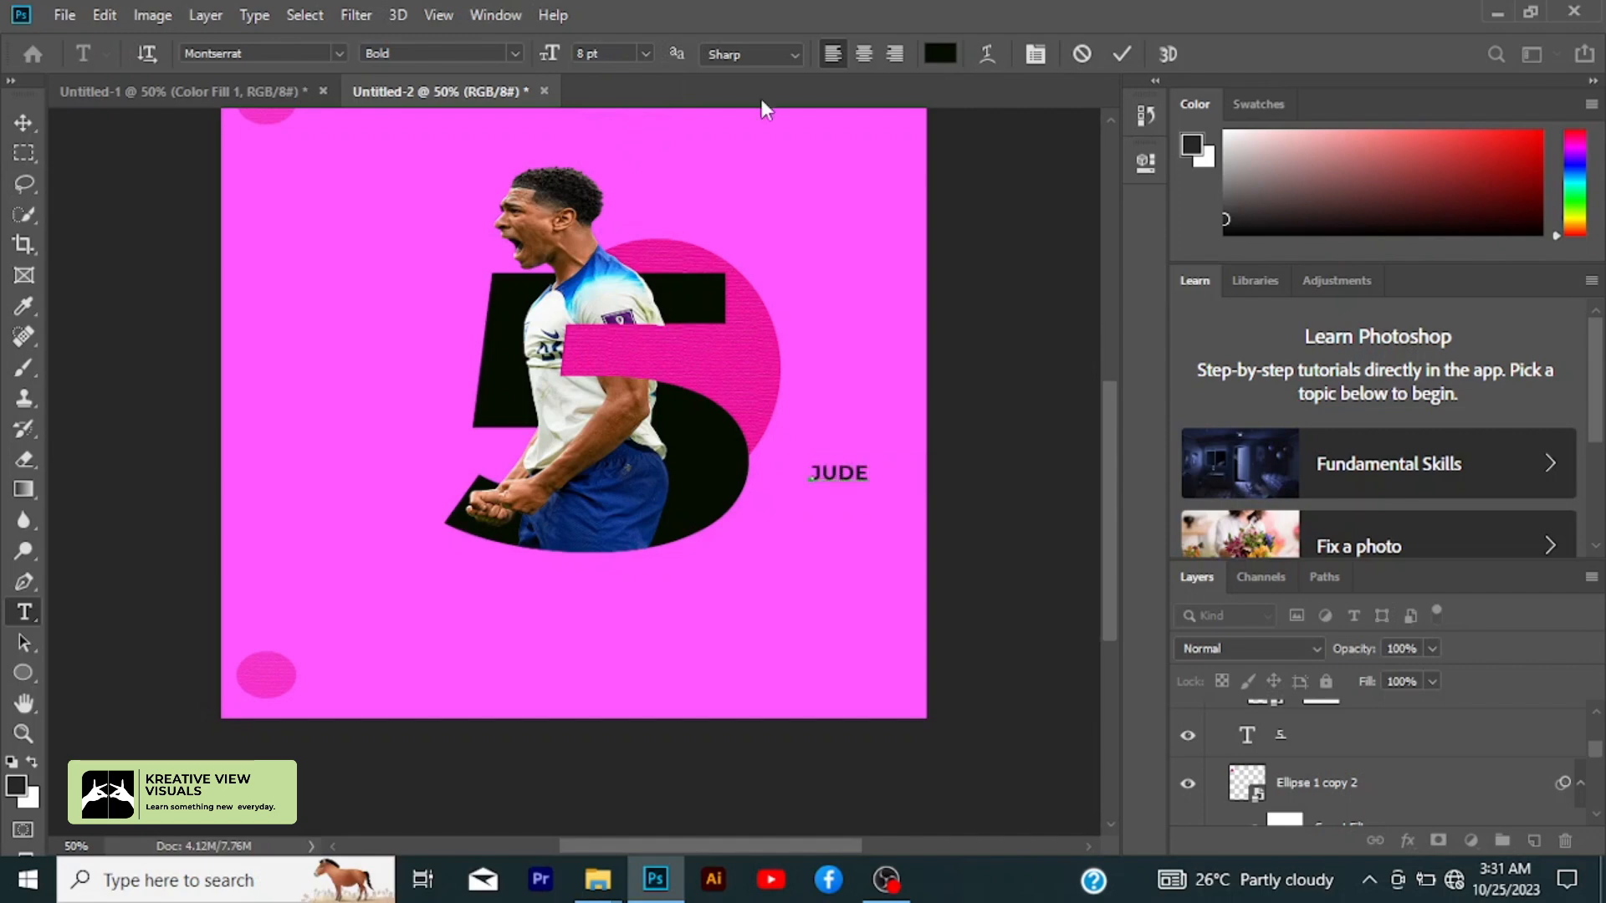
pyautogui.click(1121, 56)
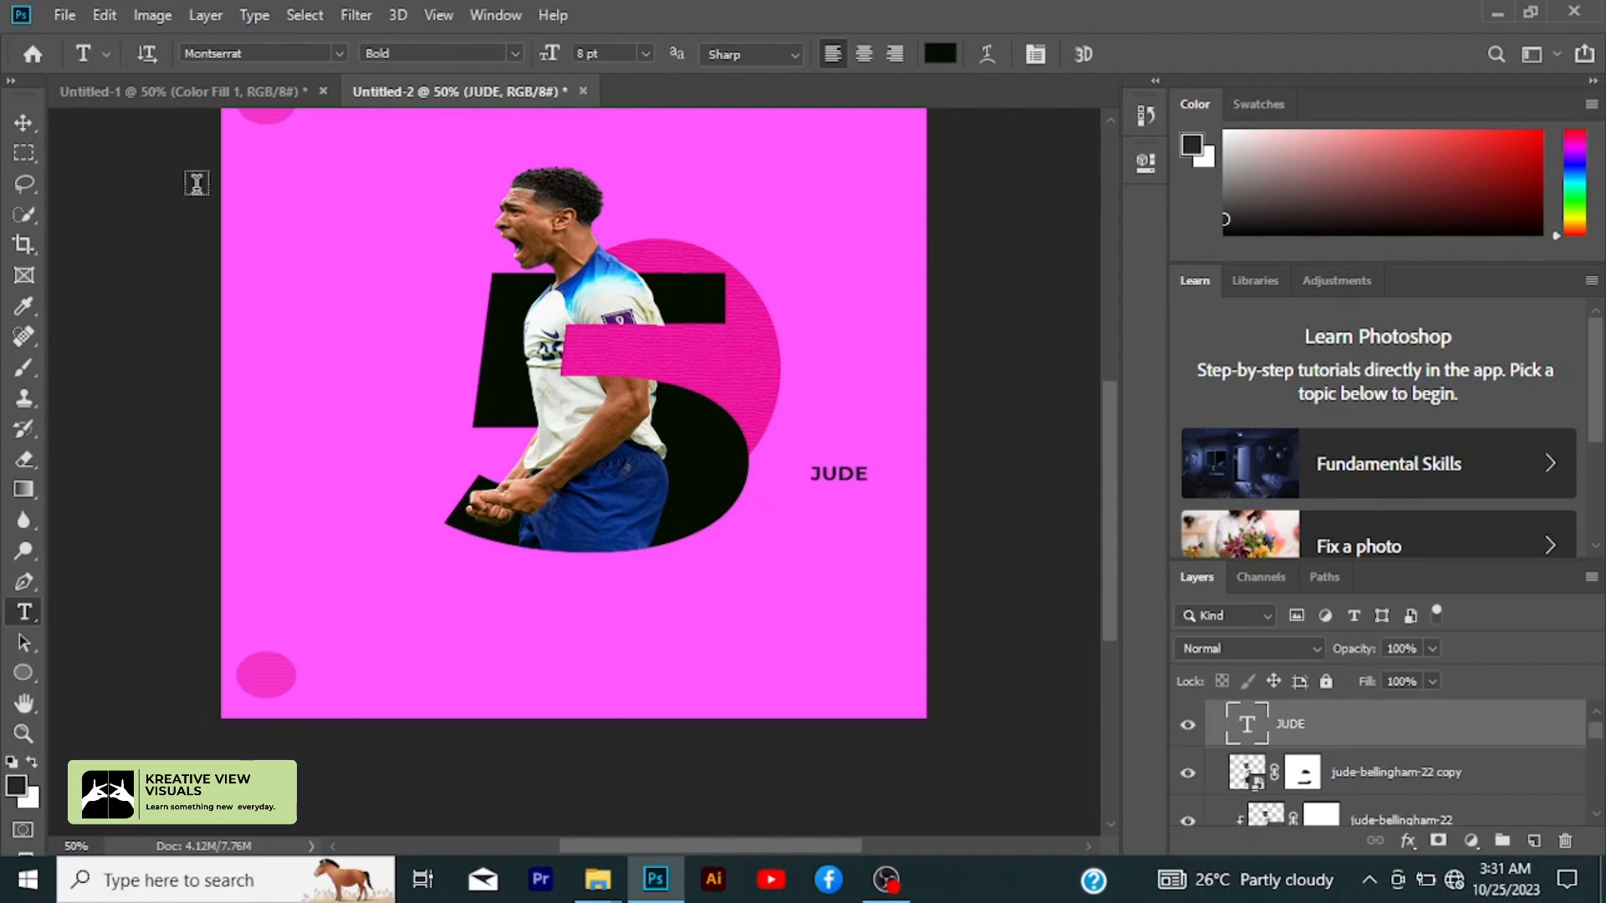
# - Move the JUDE text onto the pink band in the middle of the 5 and enlarge it to fit the band
pyautogui.click(31, 118)
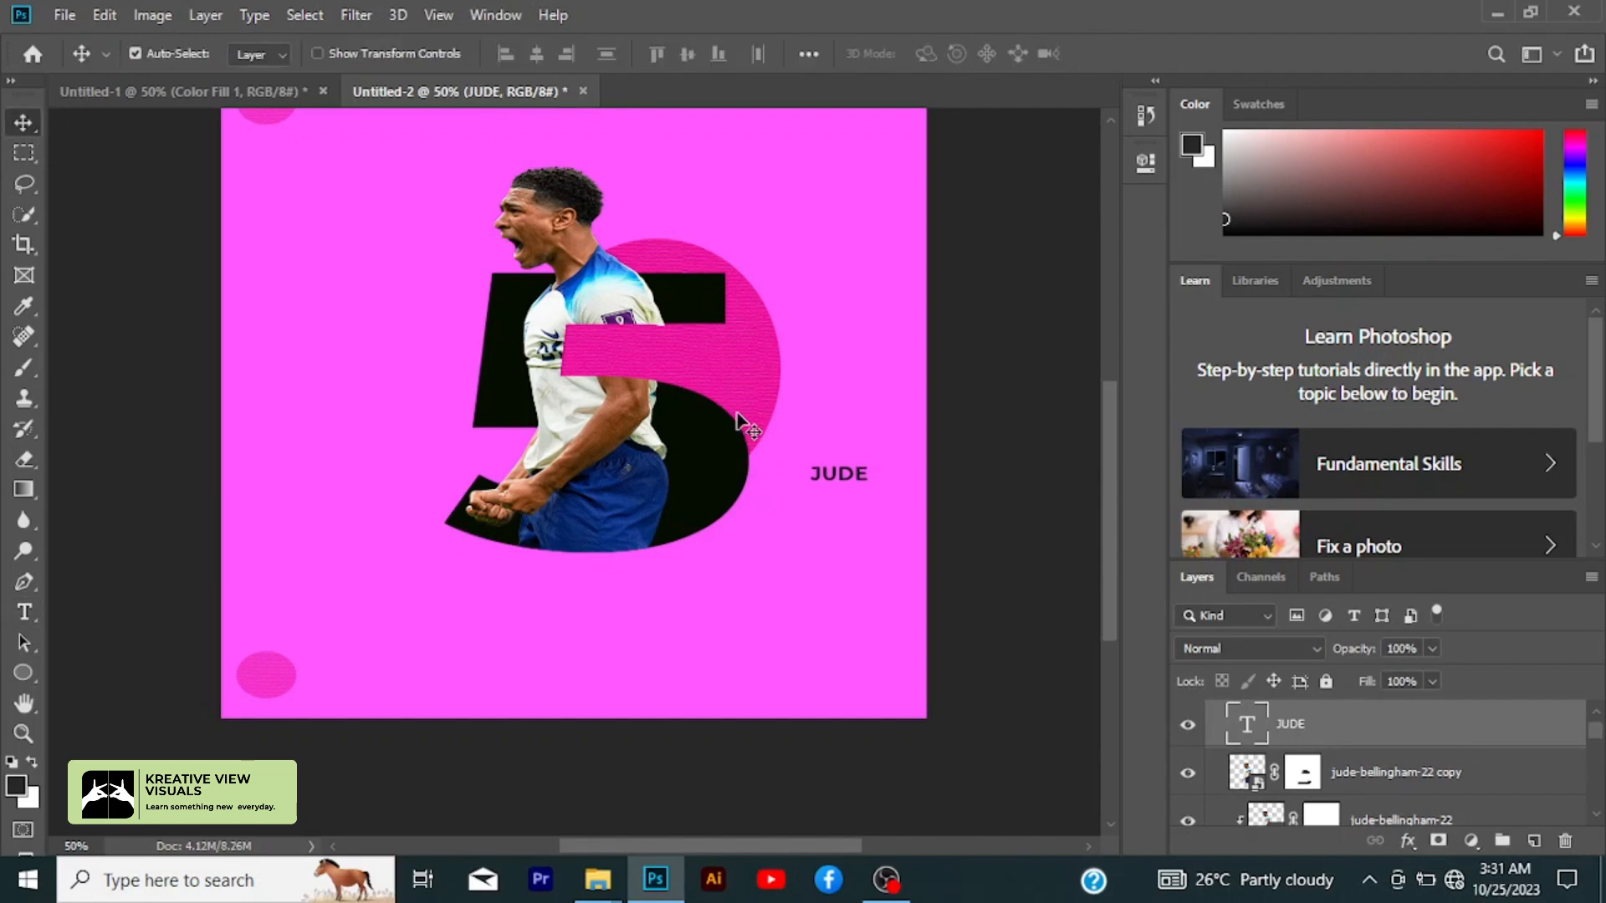
pyautogui.moveTo(840, 474); pyautogui.dragTo(633, 352)
pyautogui.hotkey('ctrl', 't')
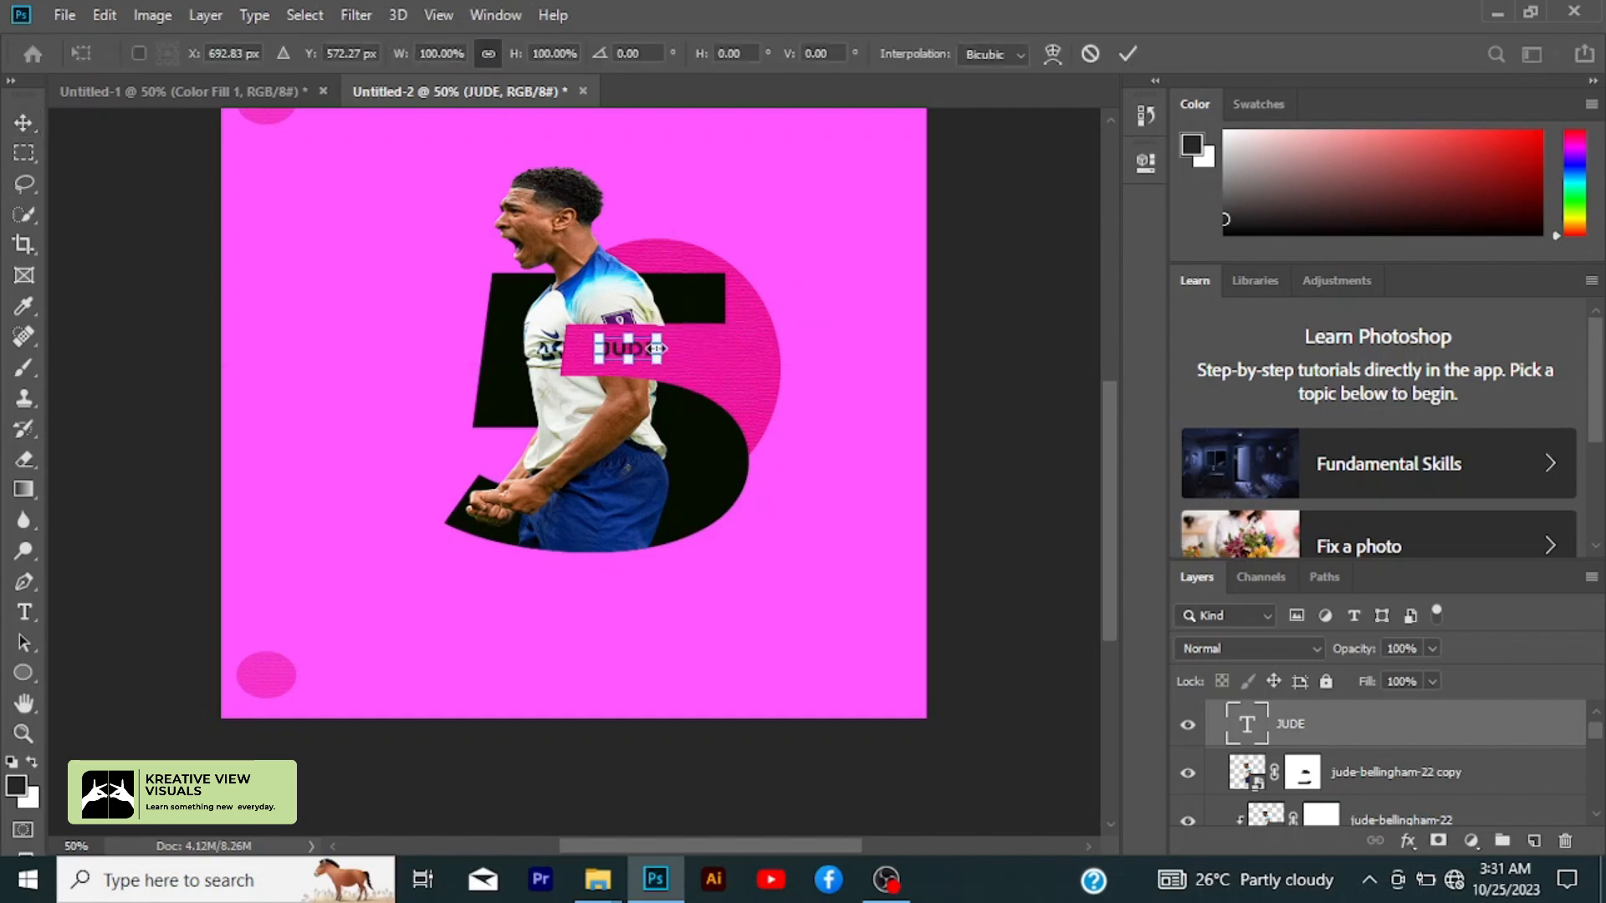
pyautogui.moveTo(661, 331)
pyautogui.mouseDown()
pyautogui.moveTo(686, 323)
pyautogui.moveTo(654, 361)
pyautogui.mouseUp()
pyautogui.click(1127, 54)
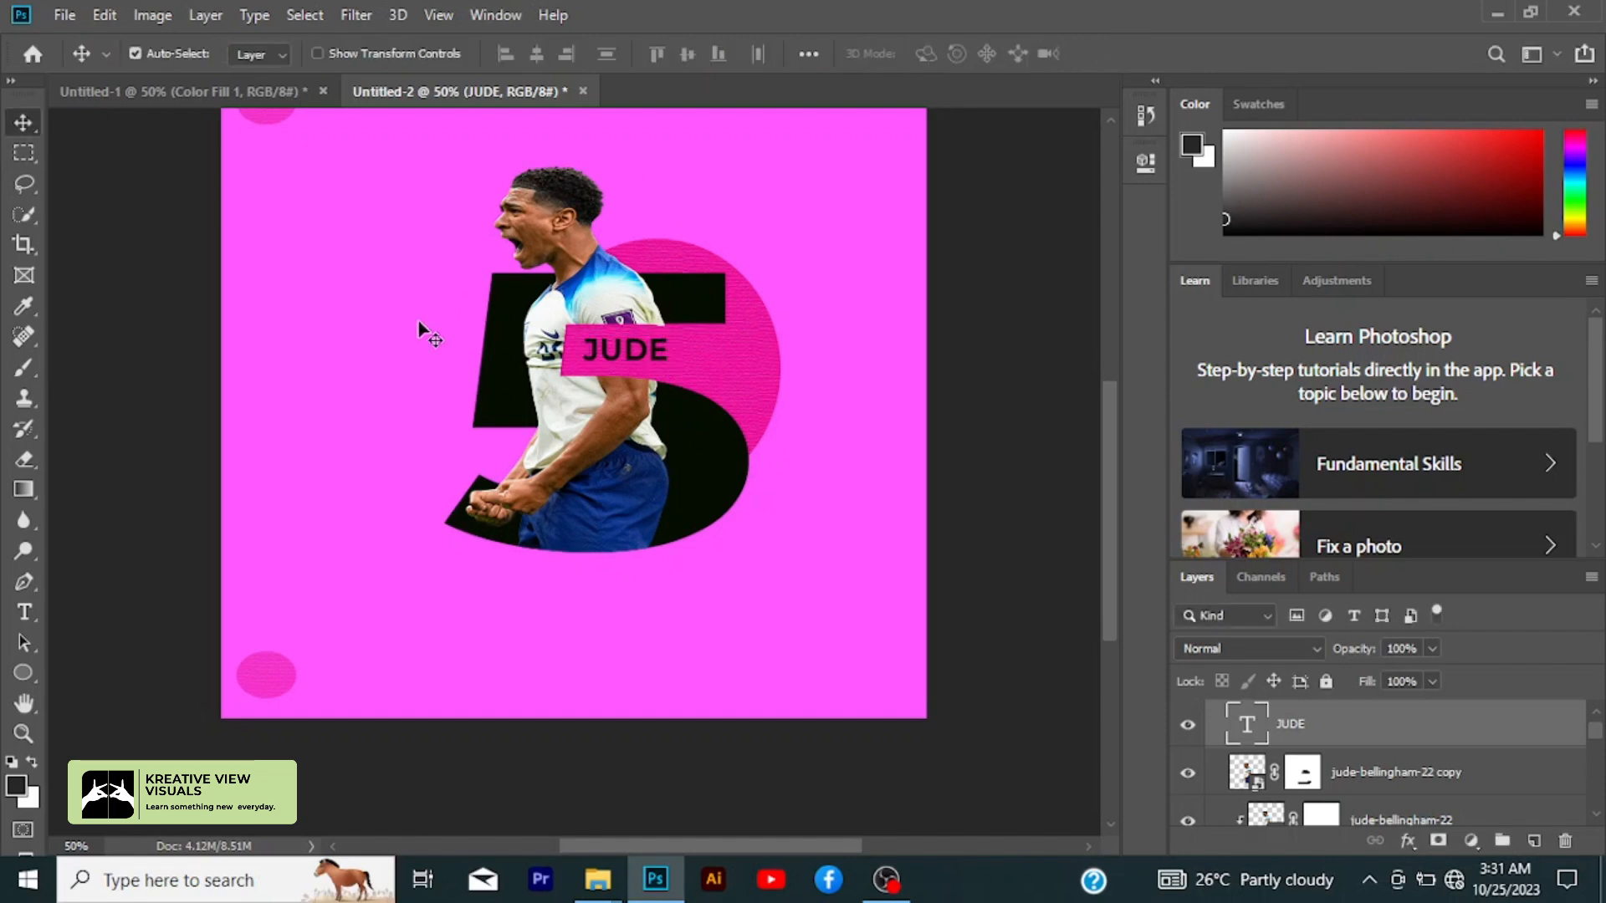
# - Add a Lorem ipsum placeholder paragraph below the 5, set in 6 pt Montserrat Bold
pyautogui.click(73, 596)
pyautogui.click(25, 613)
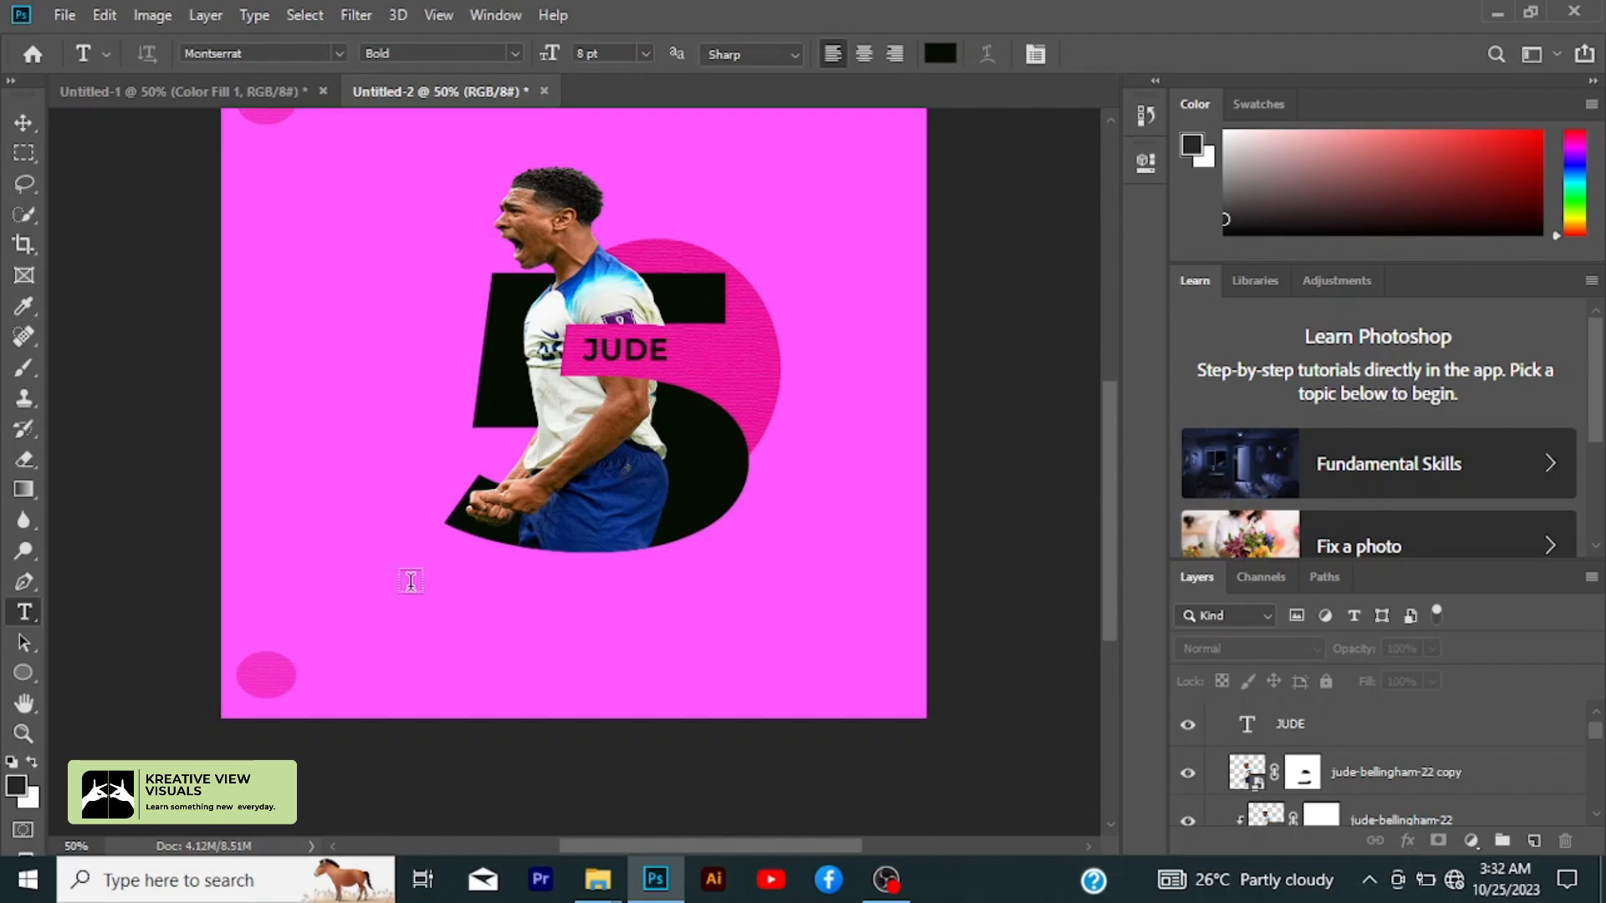
pyautogui.moveTo(412, 580); pyautogui.dragTo(863, 676)
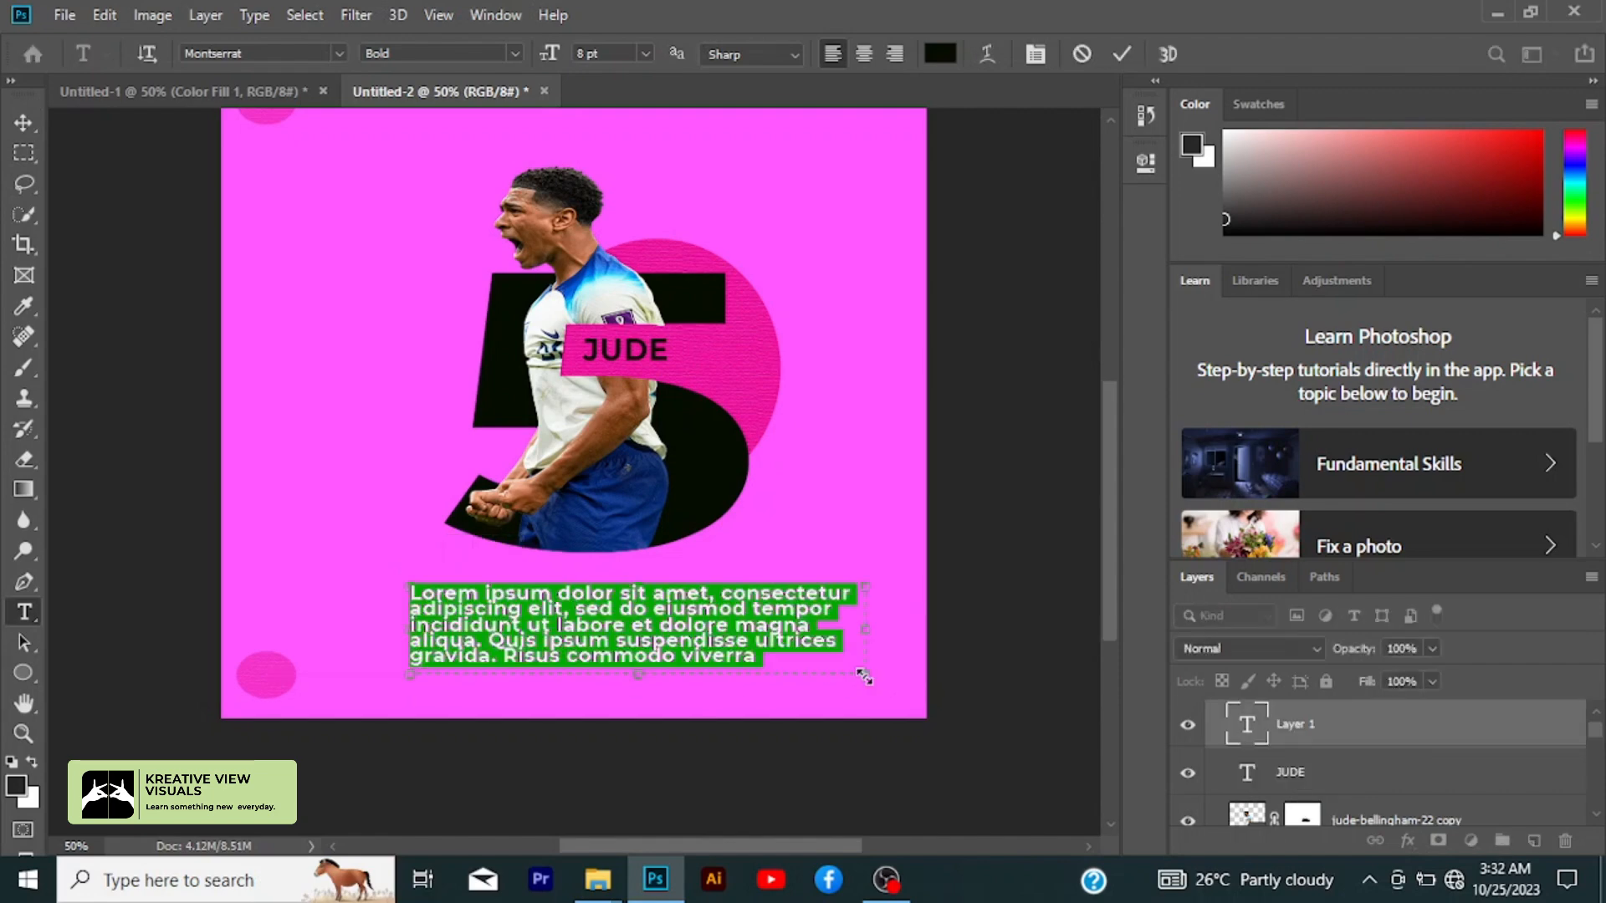
pyautogui.click(641, 53)
pyautogui.click(629, 105)
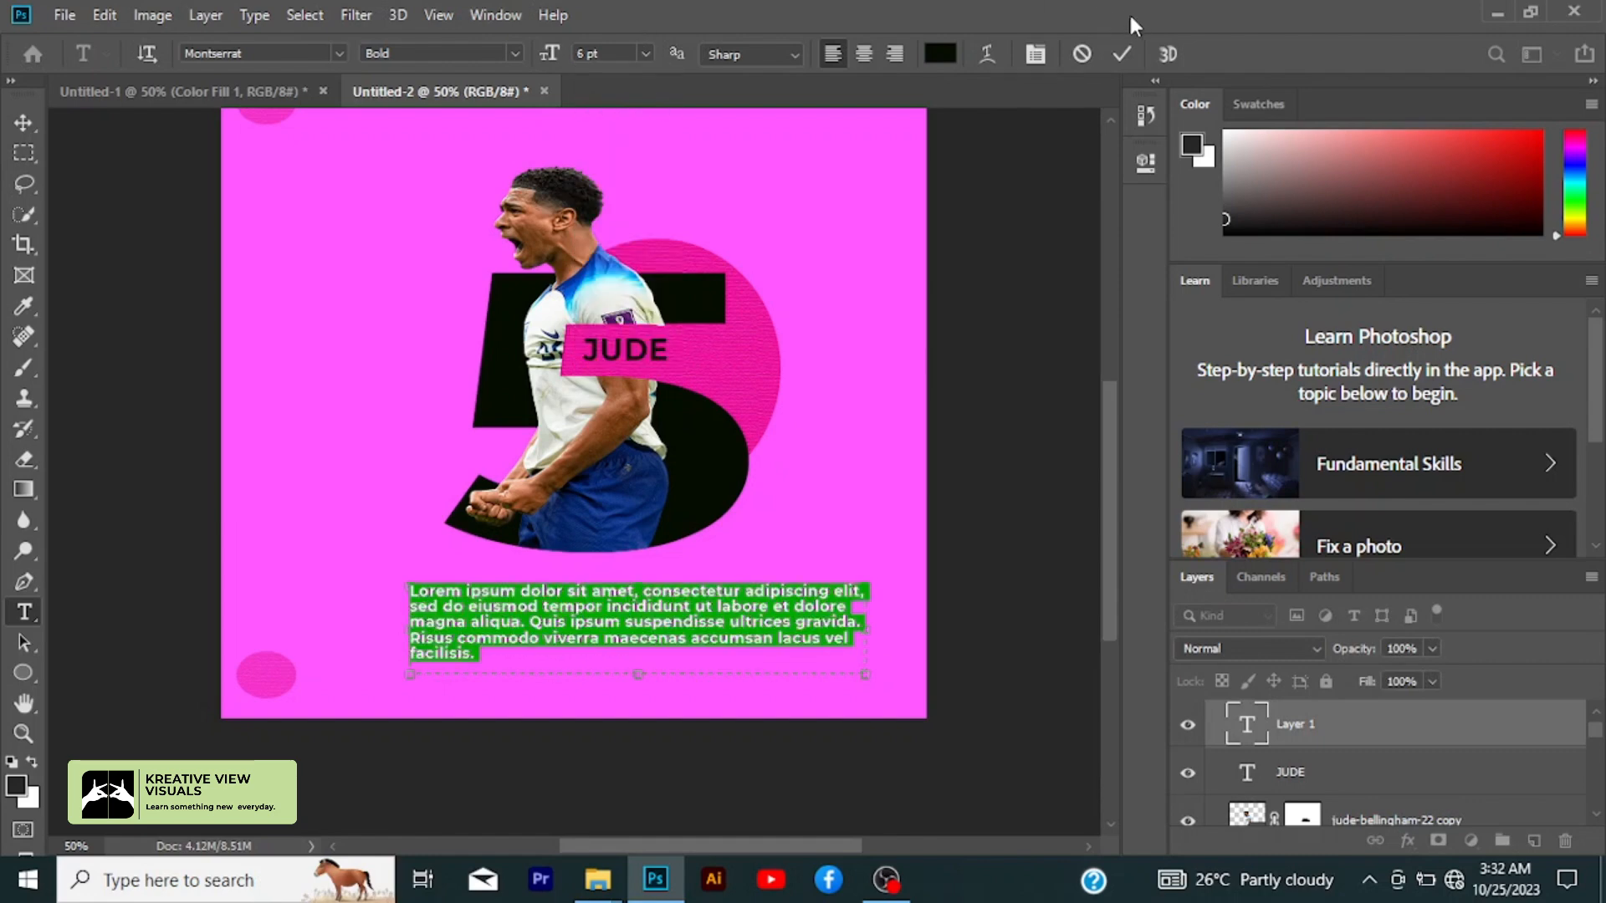
pyautogui.click(1122, 53)
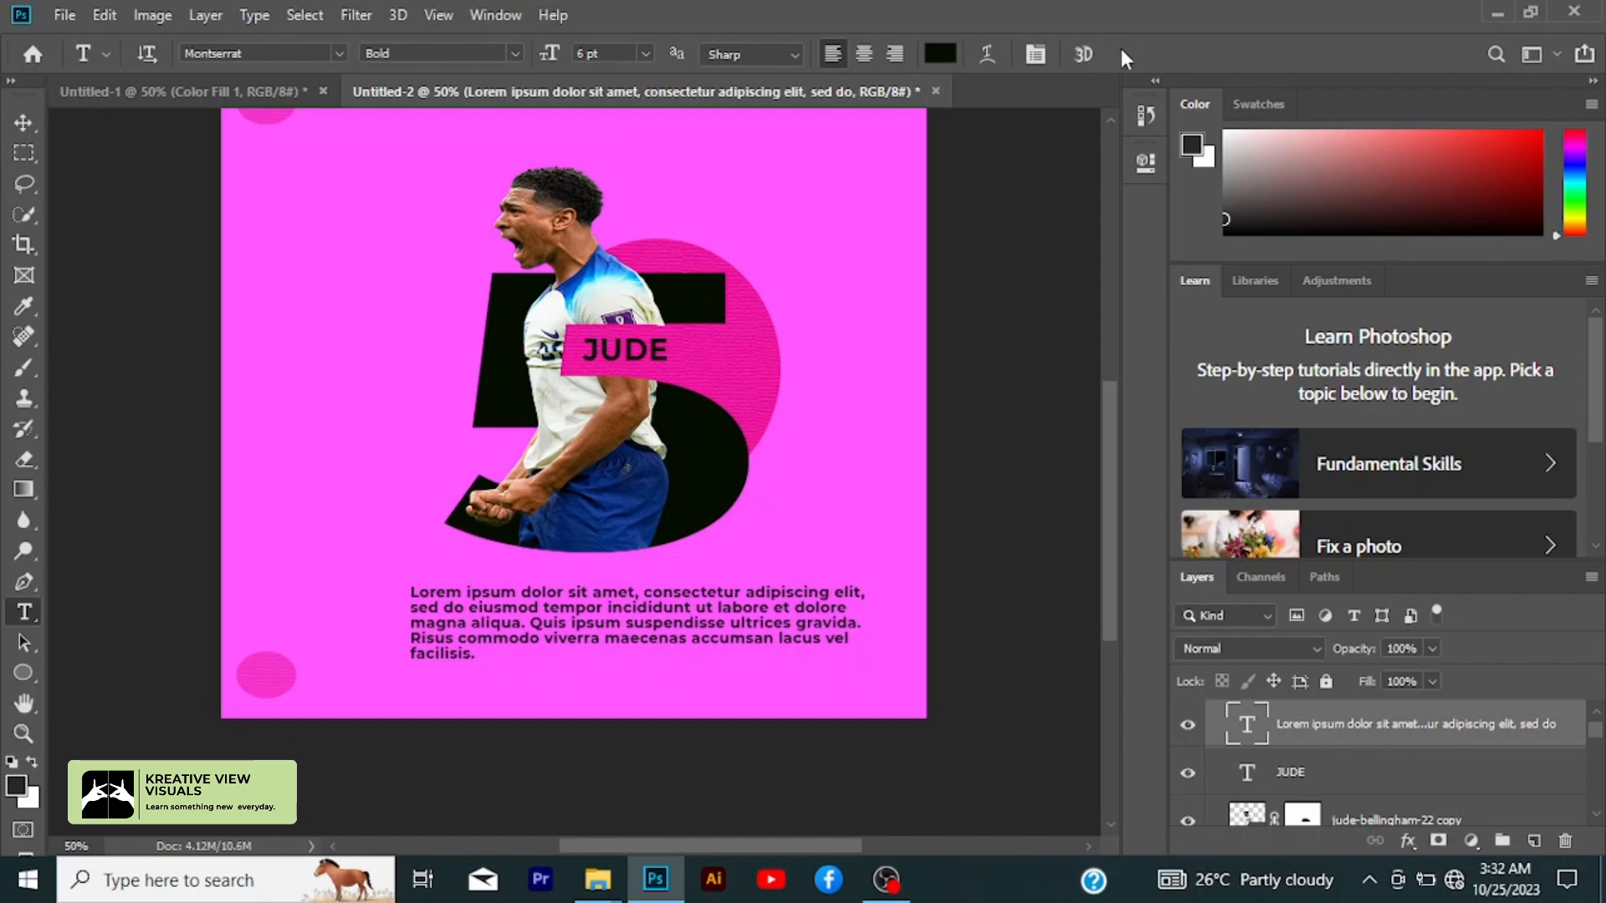
# - Center the Lorem ipsum paragraph horizontally on the canvas, then clear the selection
pyautogui.click(23, 121)
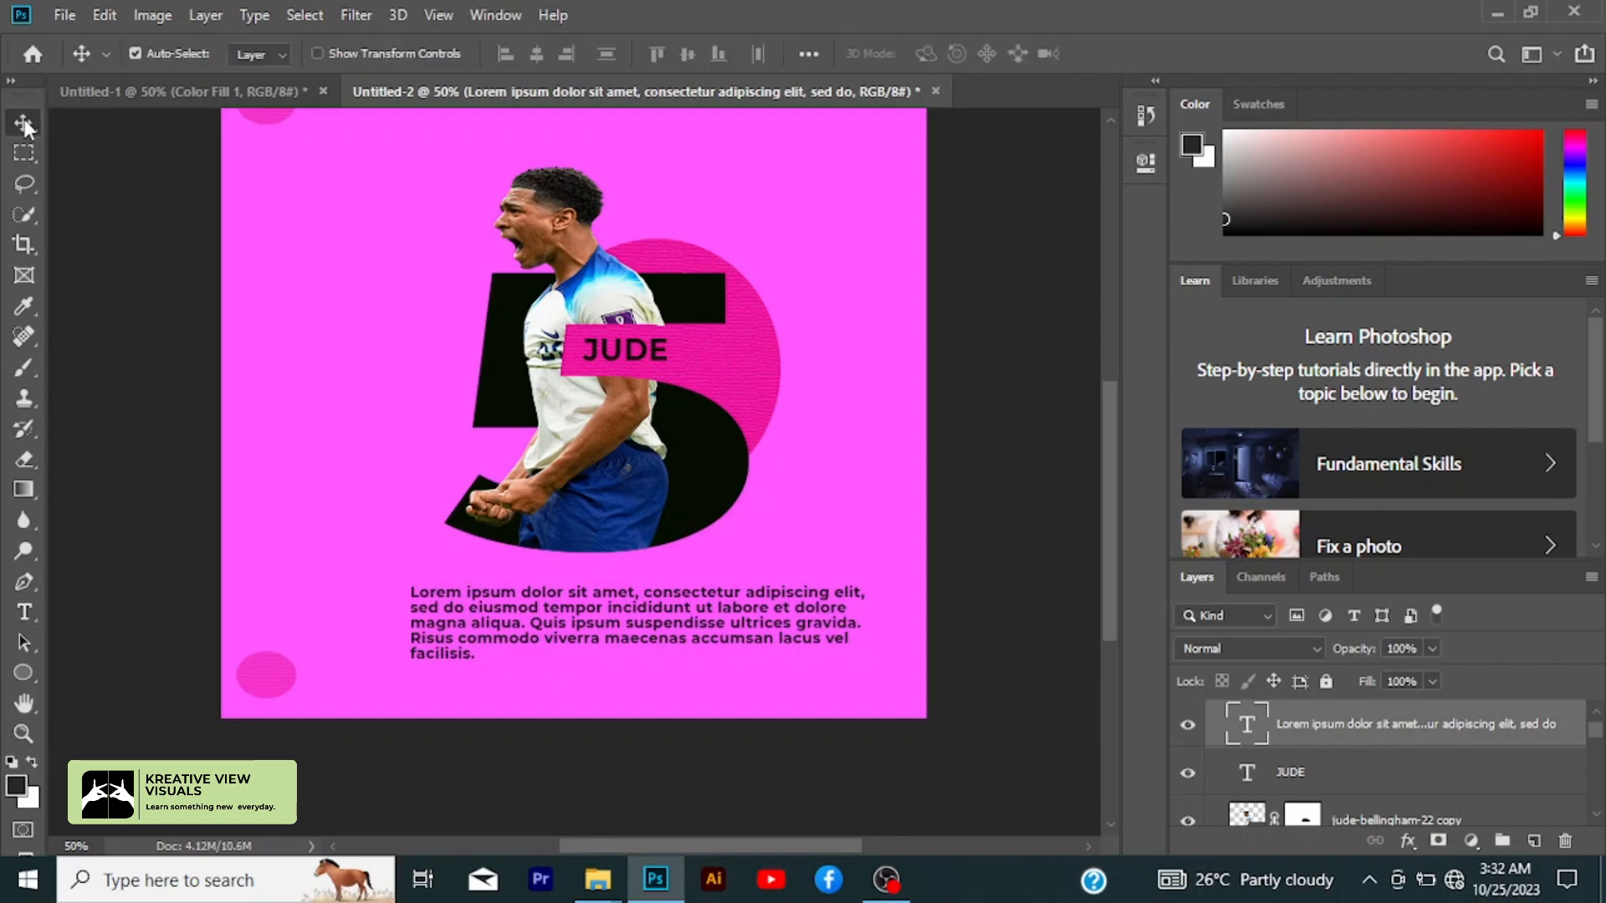
pyautogui.click(24, 611)
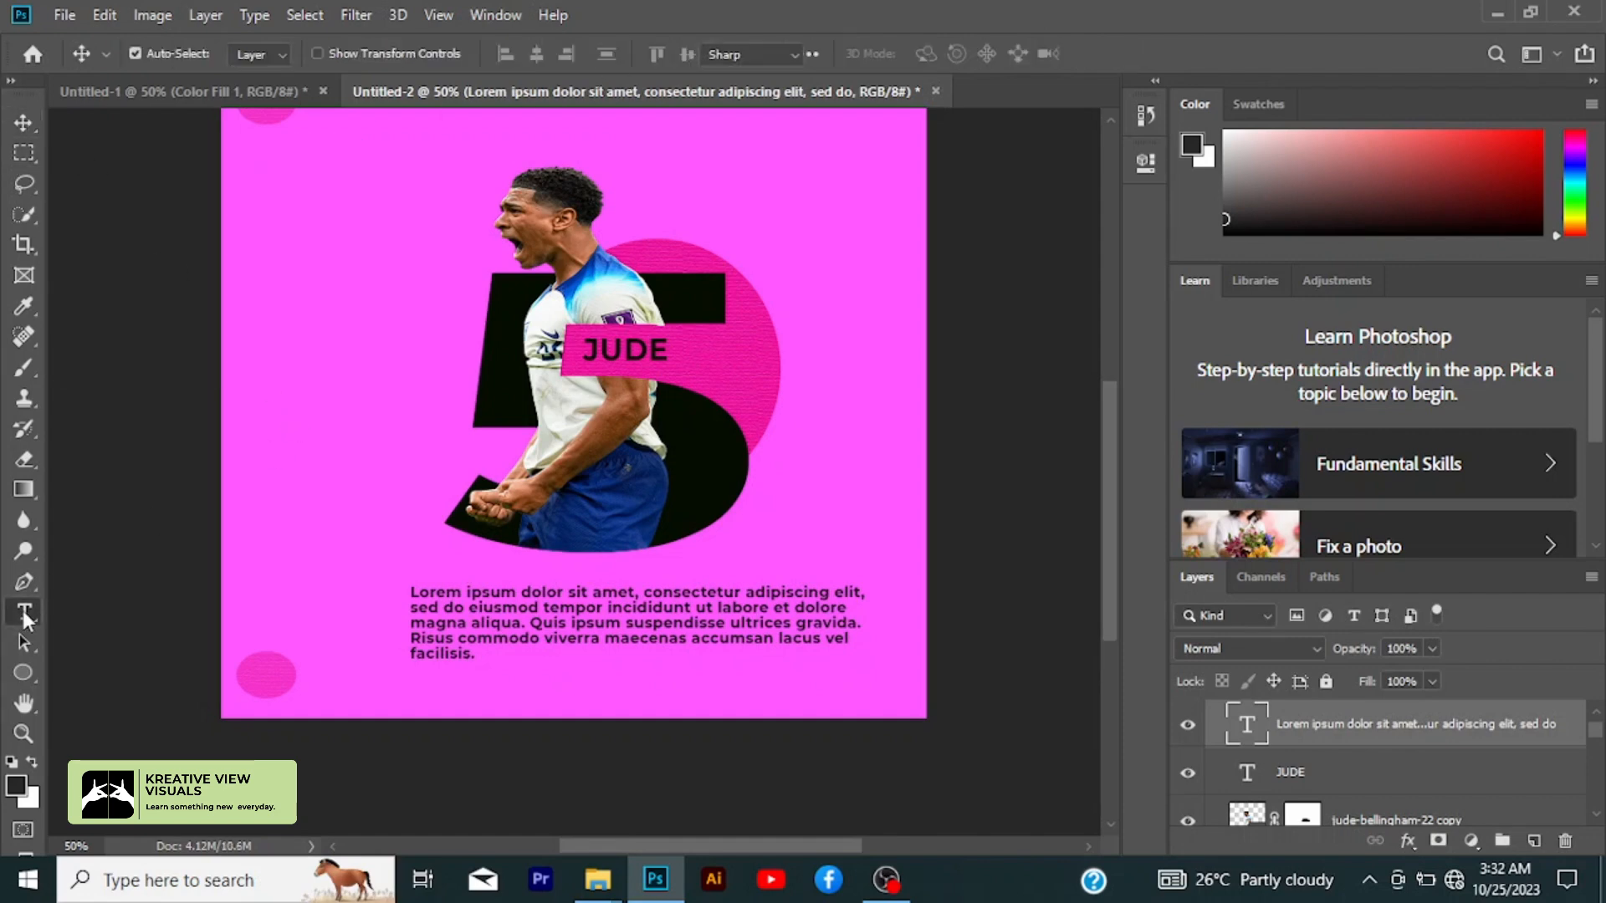
pyautogui.click(23, 122)
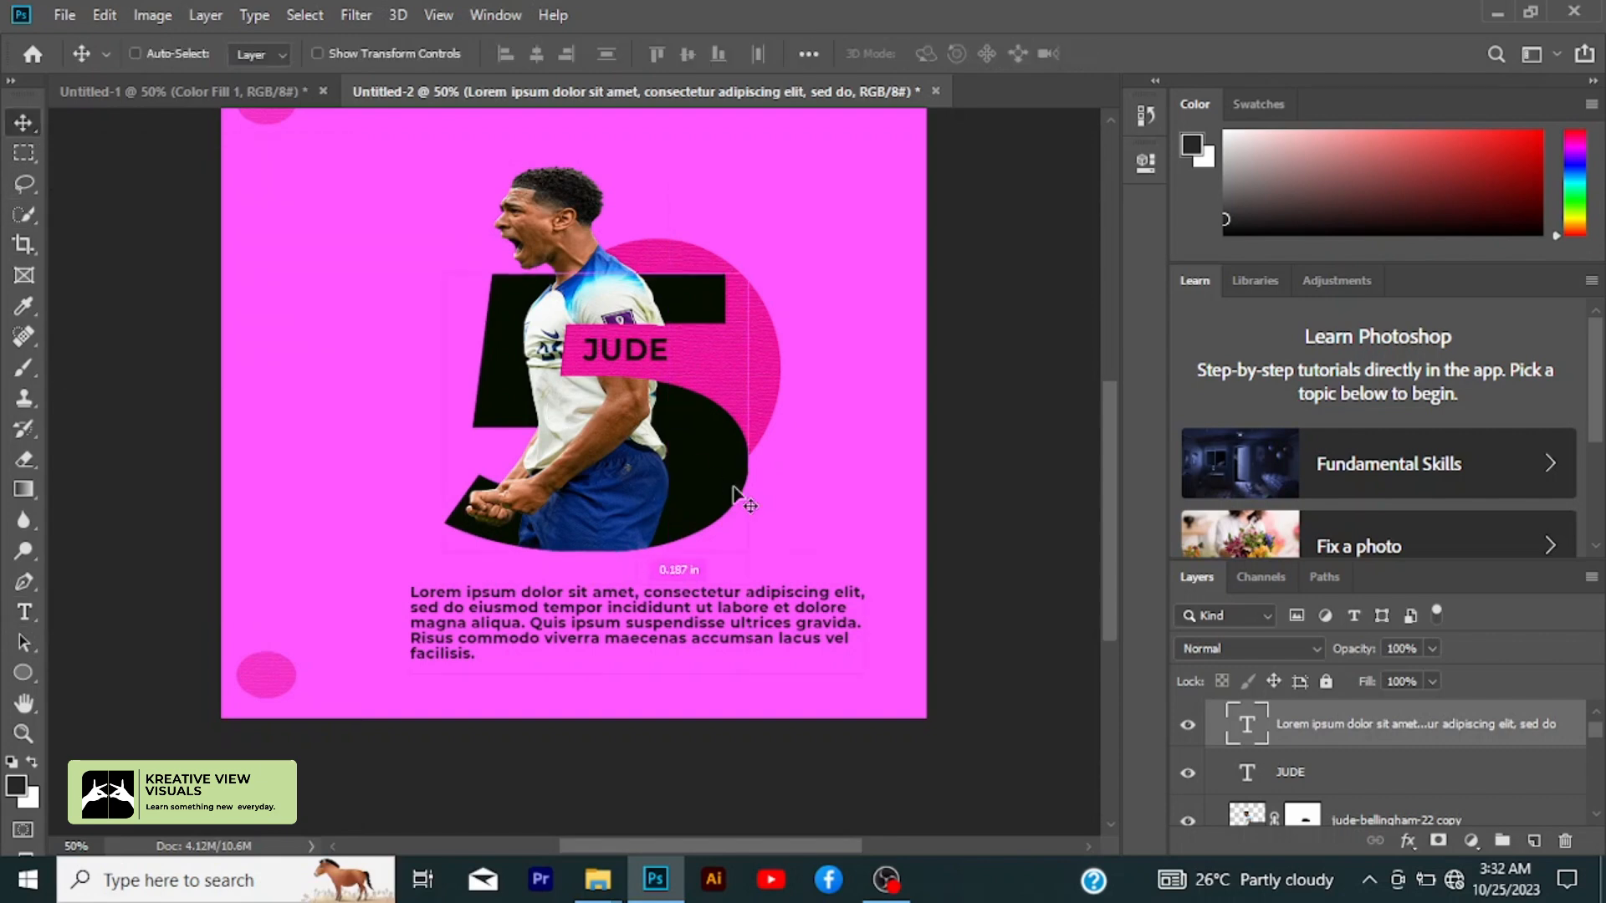
pyautogui.hotkey('ctrl', 'a')
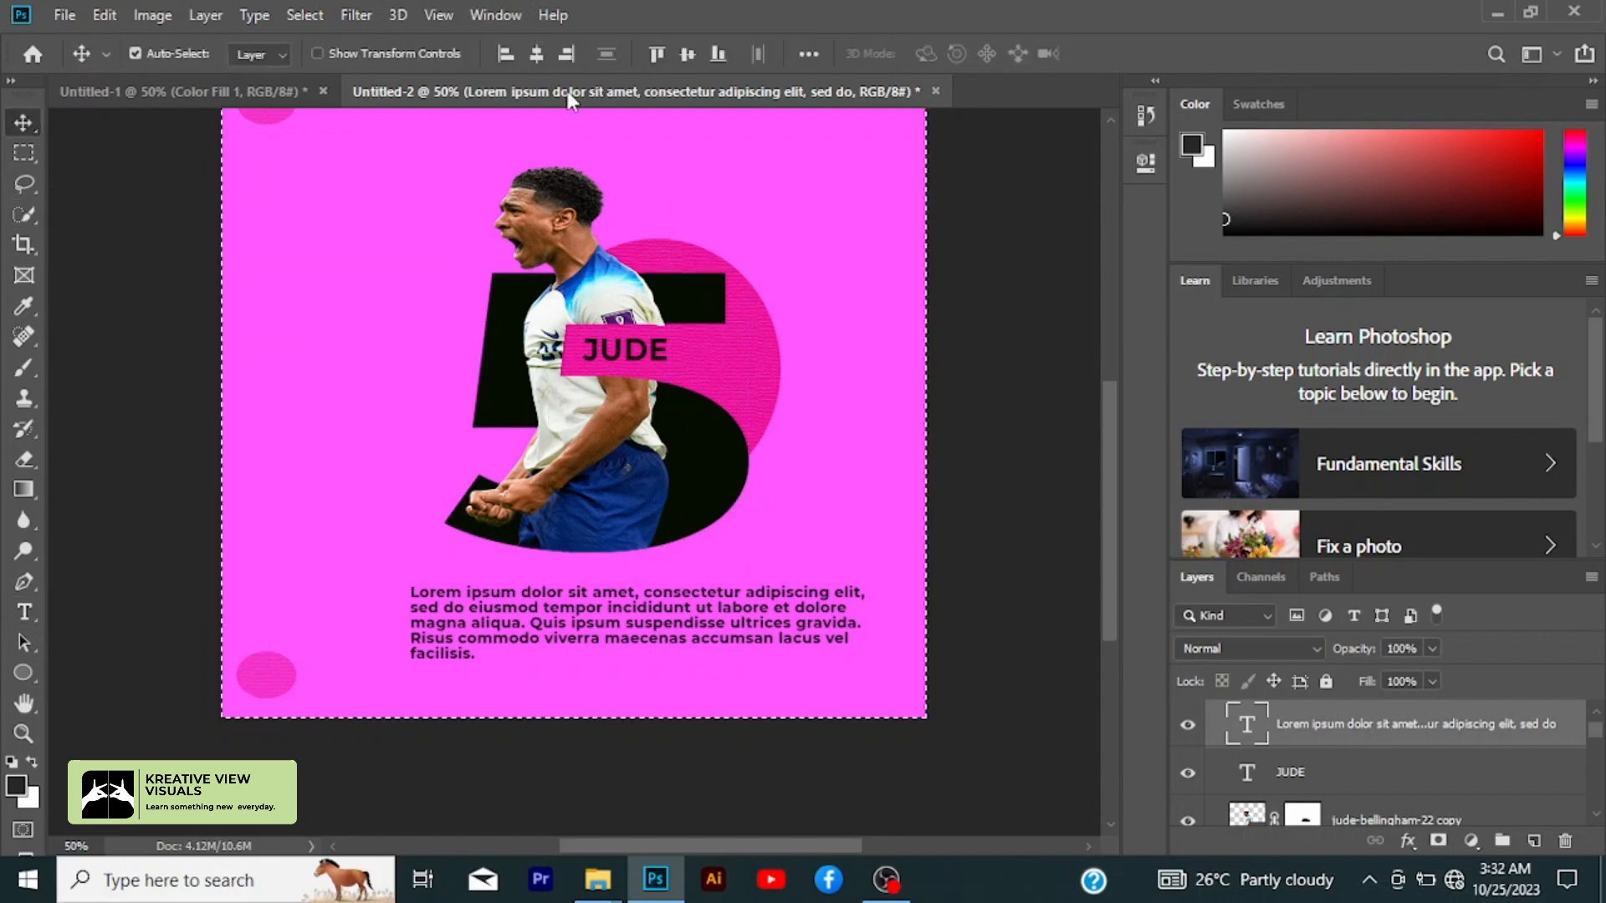
pyautogui.click(536, 55)
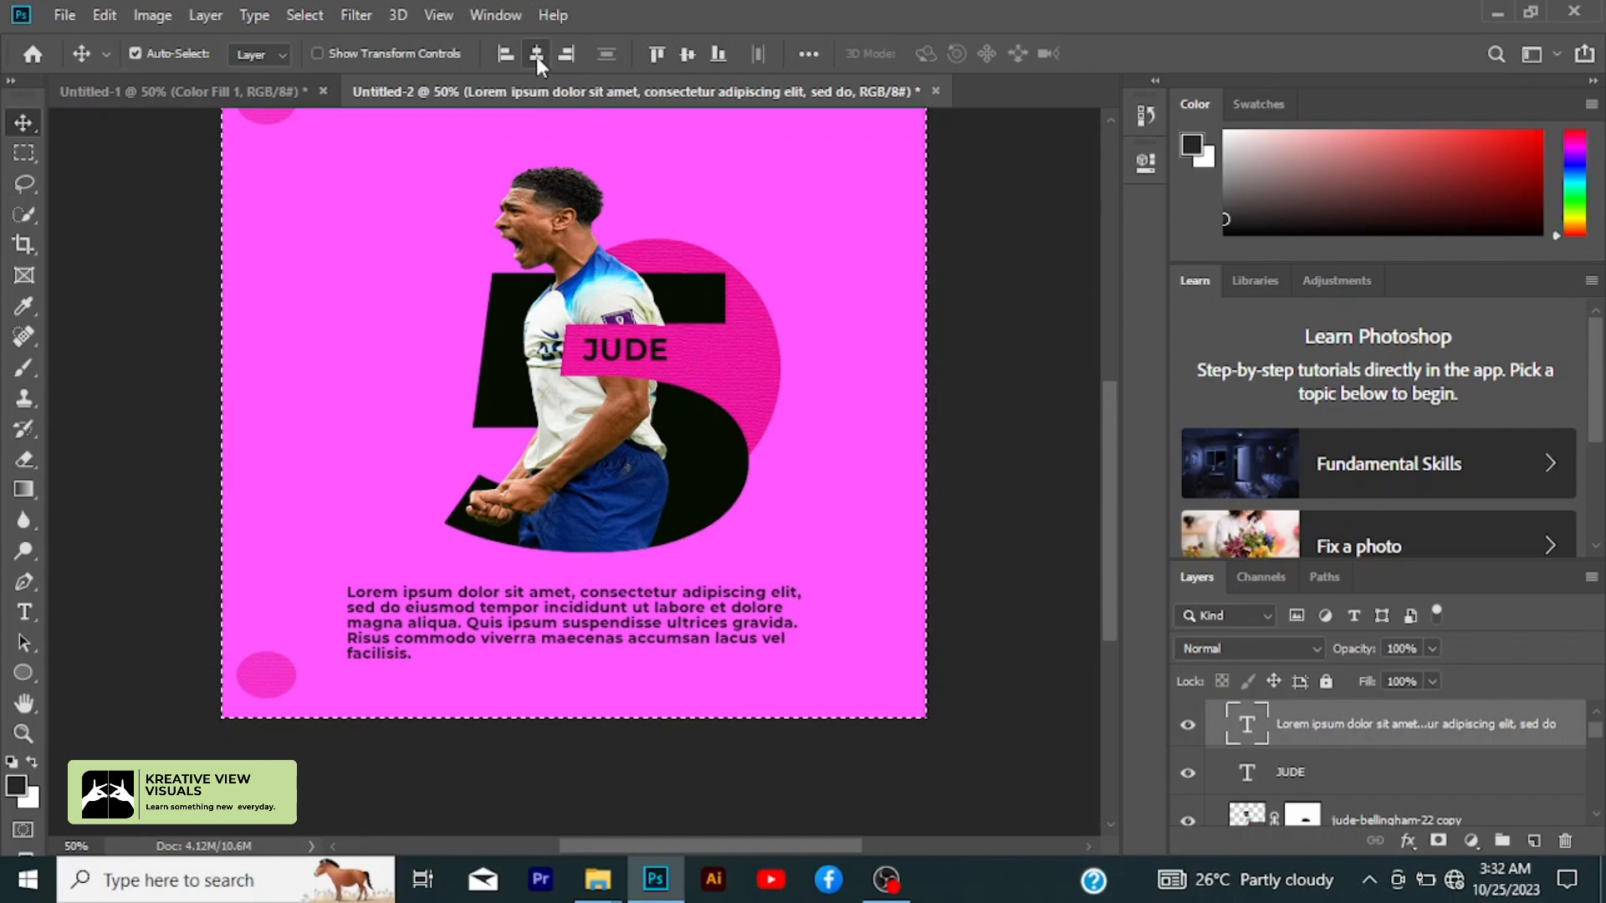
pyautogui.click(304, 17)
pyautogui.click(330, 63)
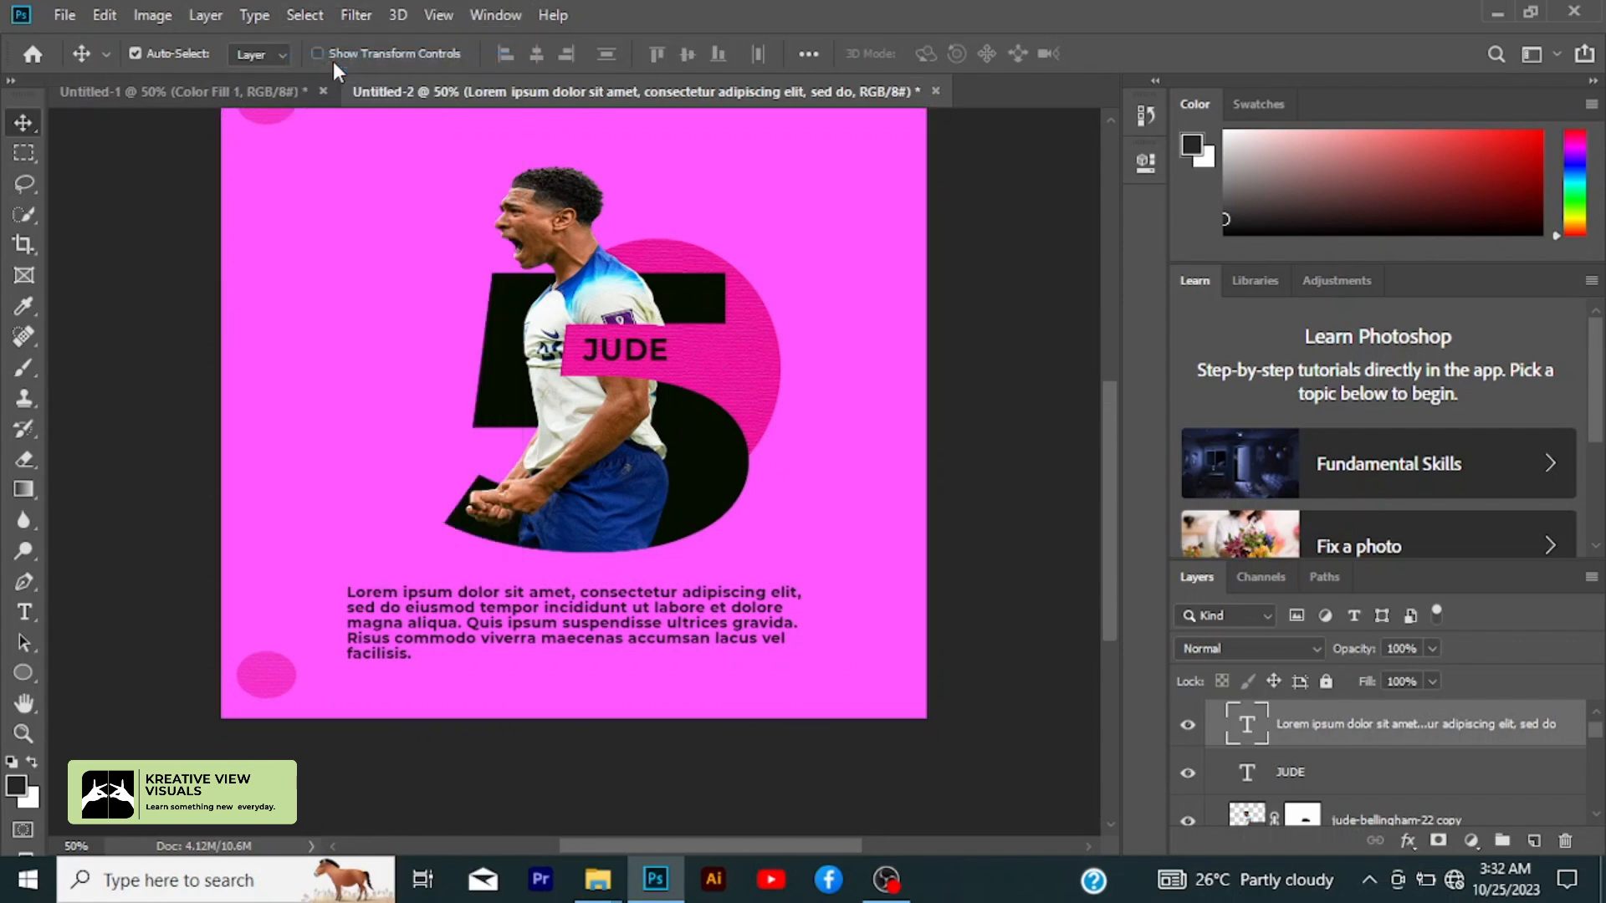
# - Add a near-black solid color fill layer (#0a0700) above the text layers in the images group
pyautogui.moveTo(1111, 427)
pyautogui.mouseDown()
pyautogui.moveTo(1111, 365)
pyautogui.moveTo(1114, 394)
pyautogui.mouseUp()
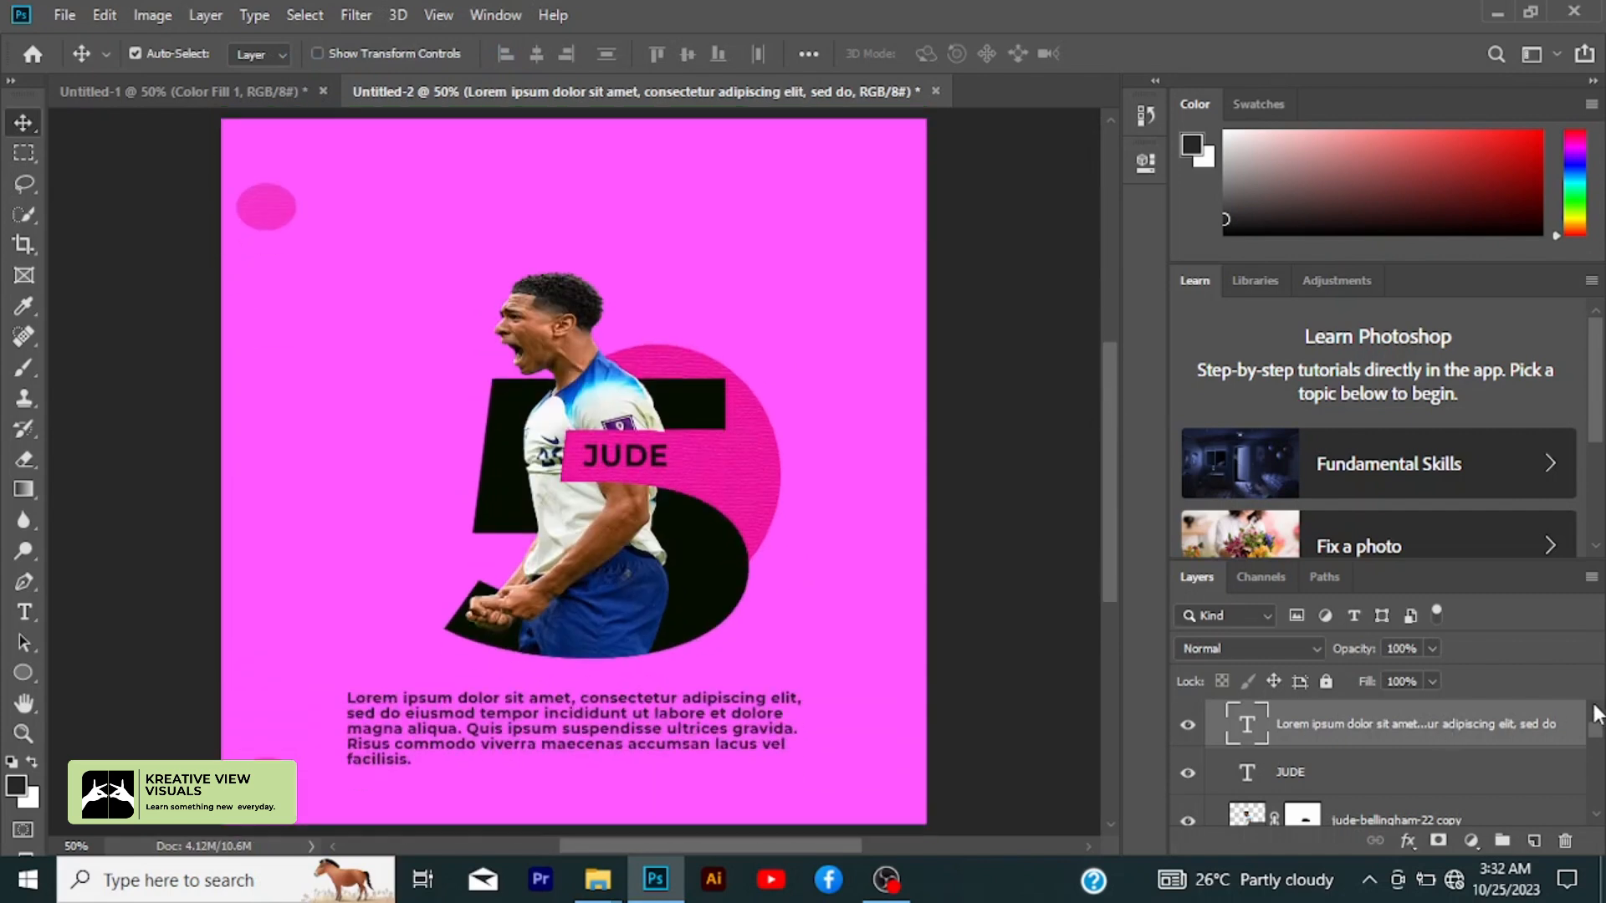
pyautogui.scroll(1, 1598, 714)
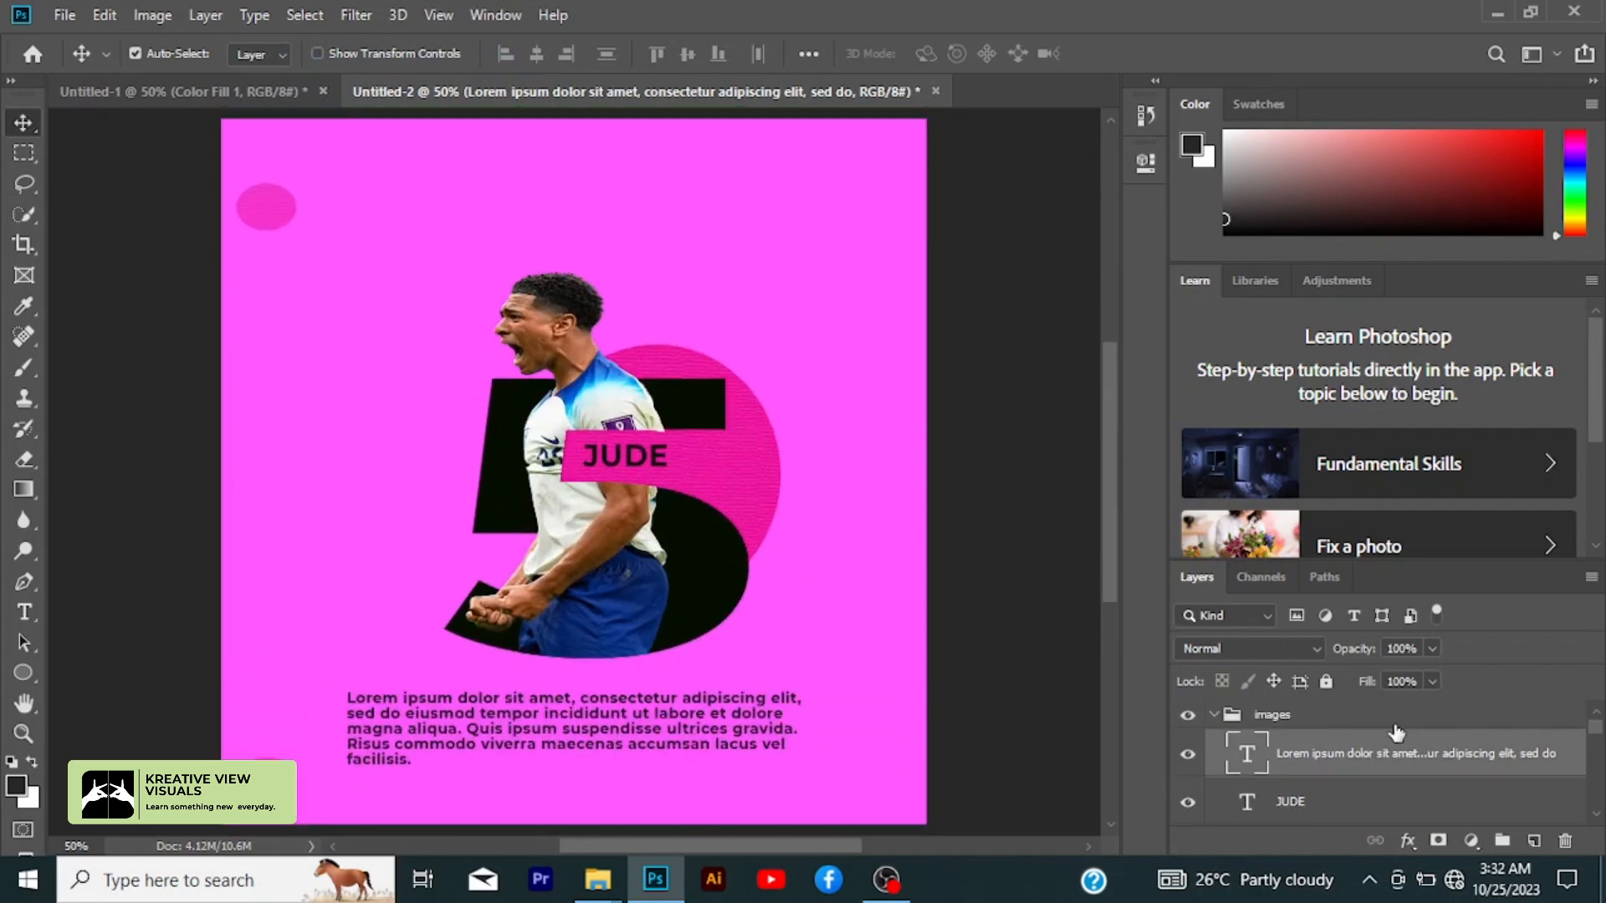
pyautogui.click(1078, 671)
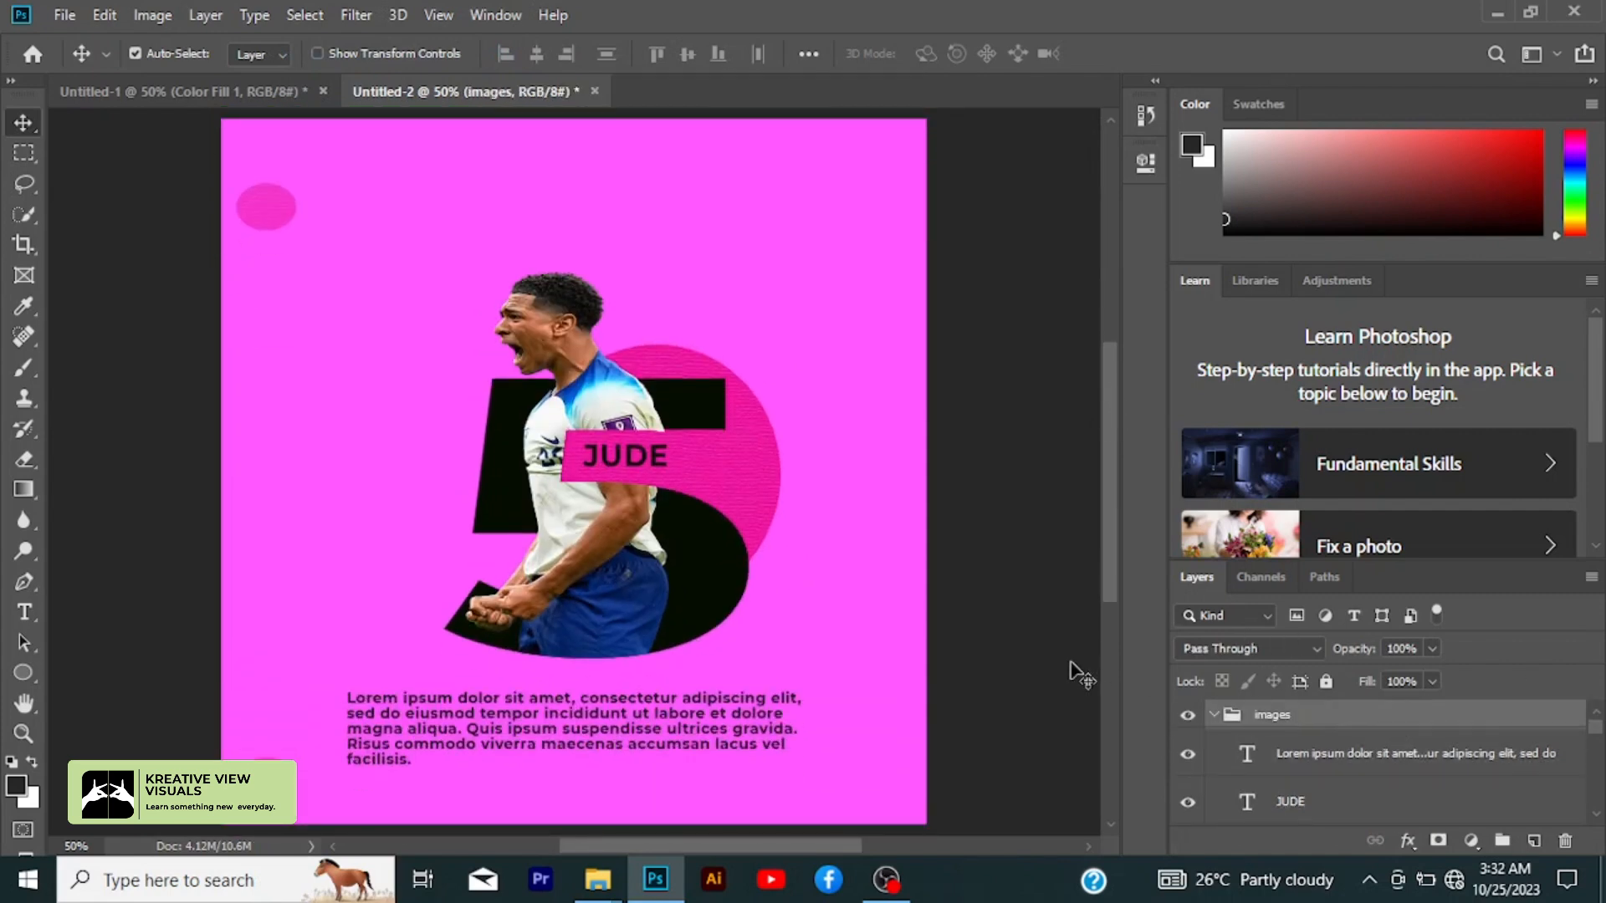
pyautogui.click(1474, 845)
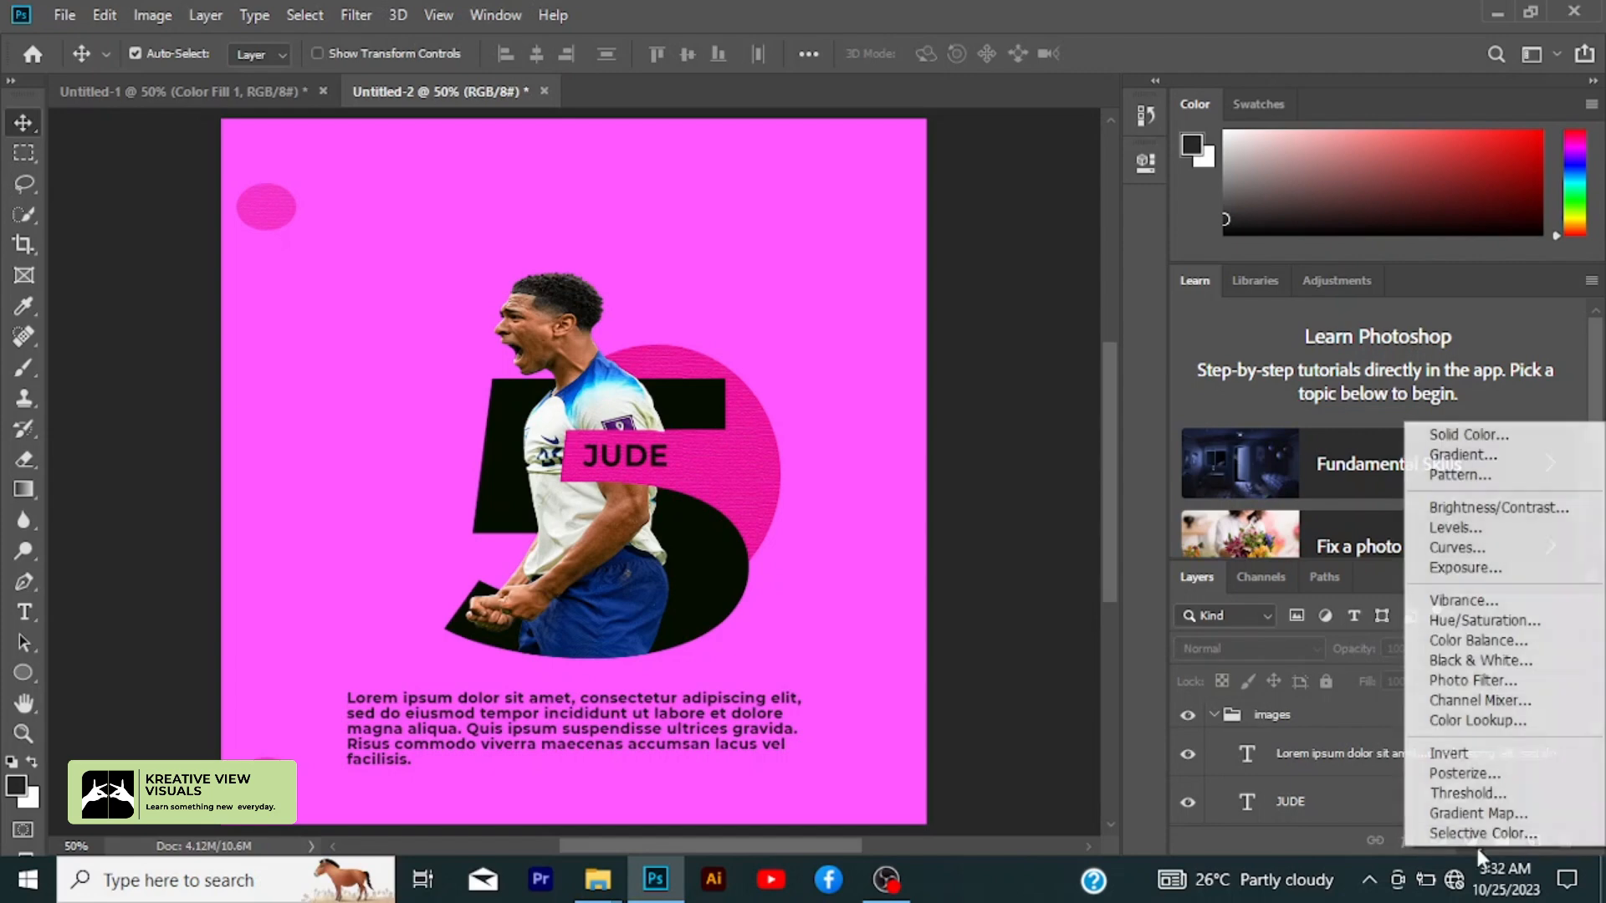
pyautogui.click(1503, 438)
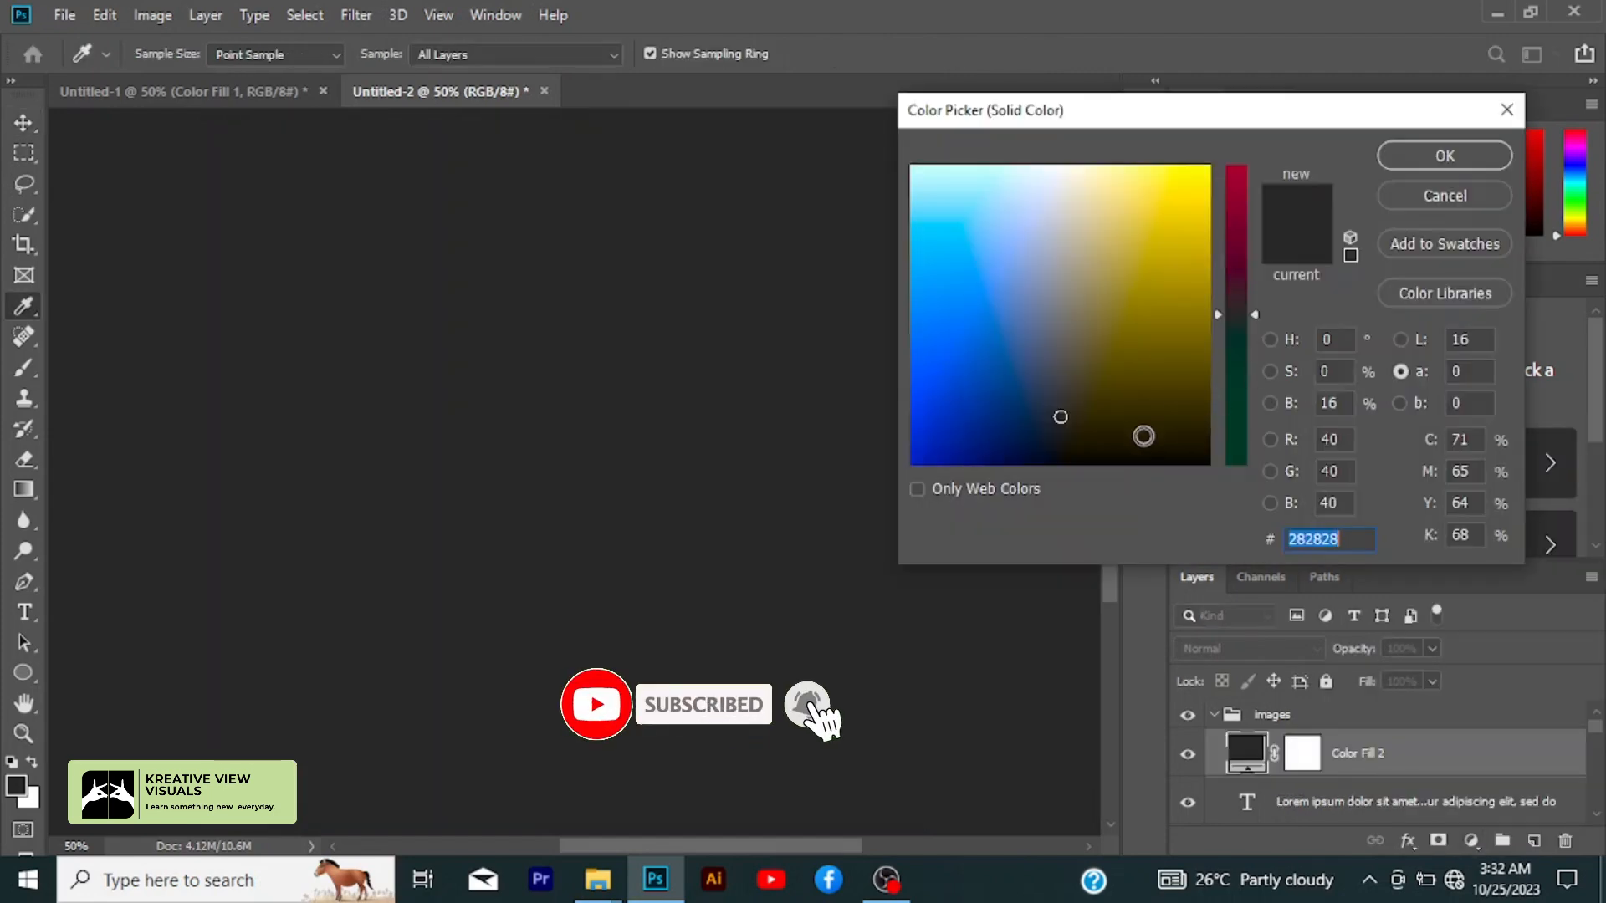
pyautogui.click(1155, 459)
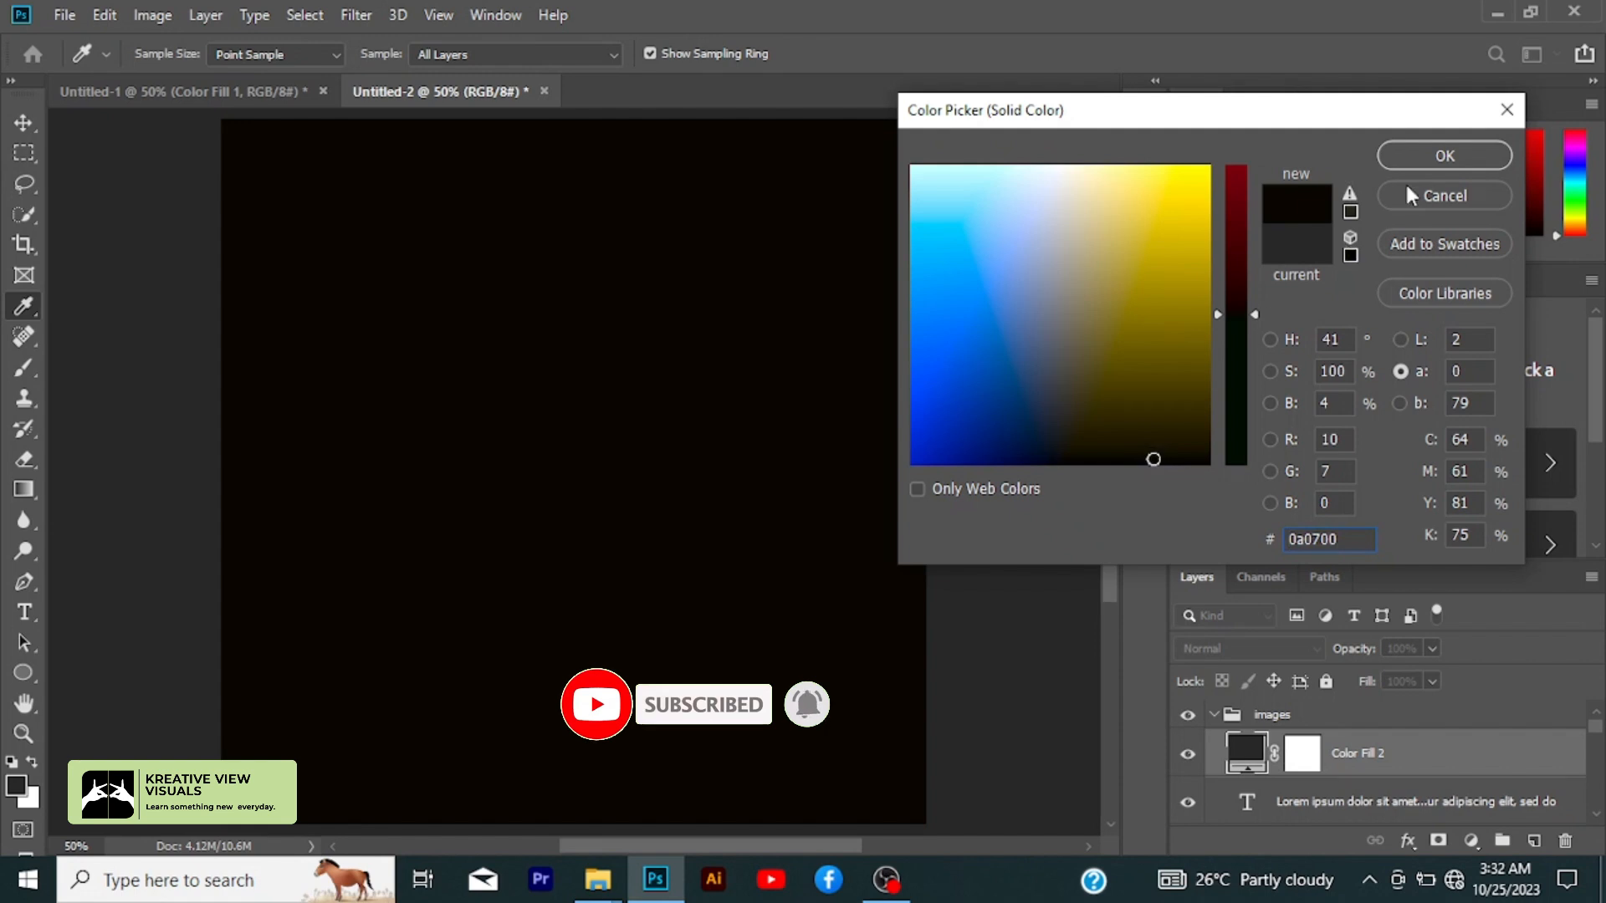
pyautogui.click(1438, 159)
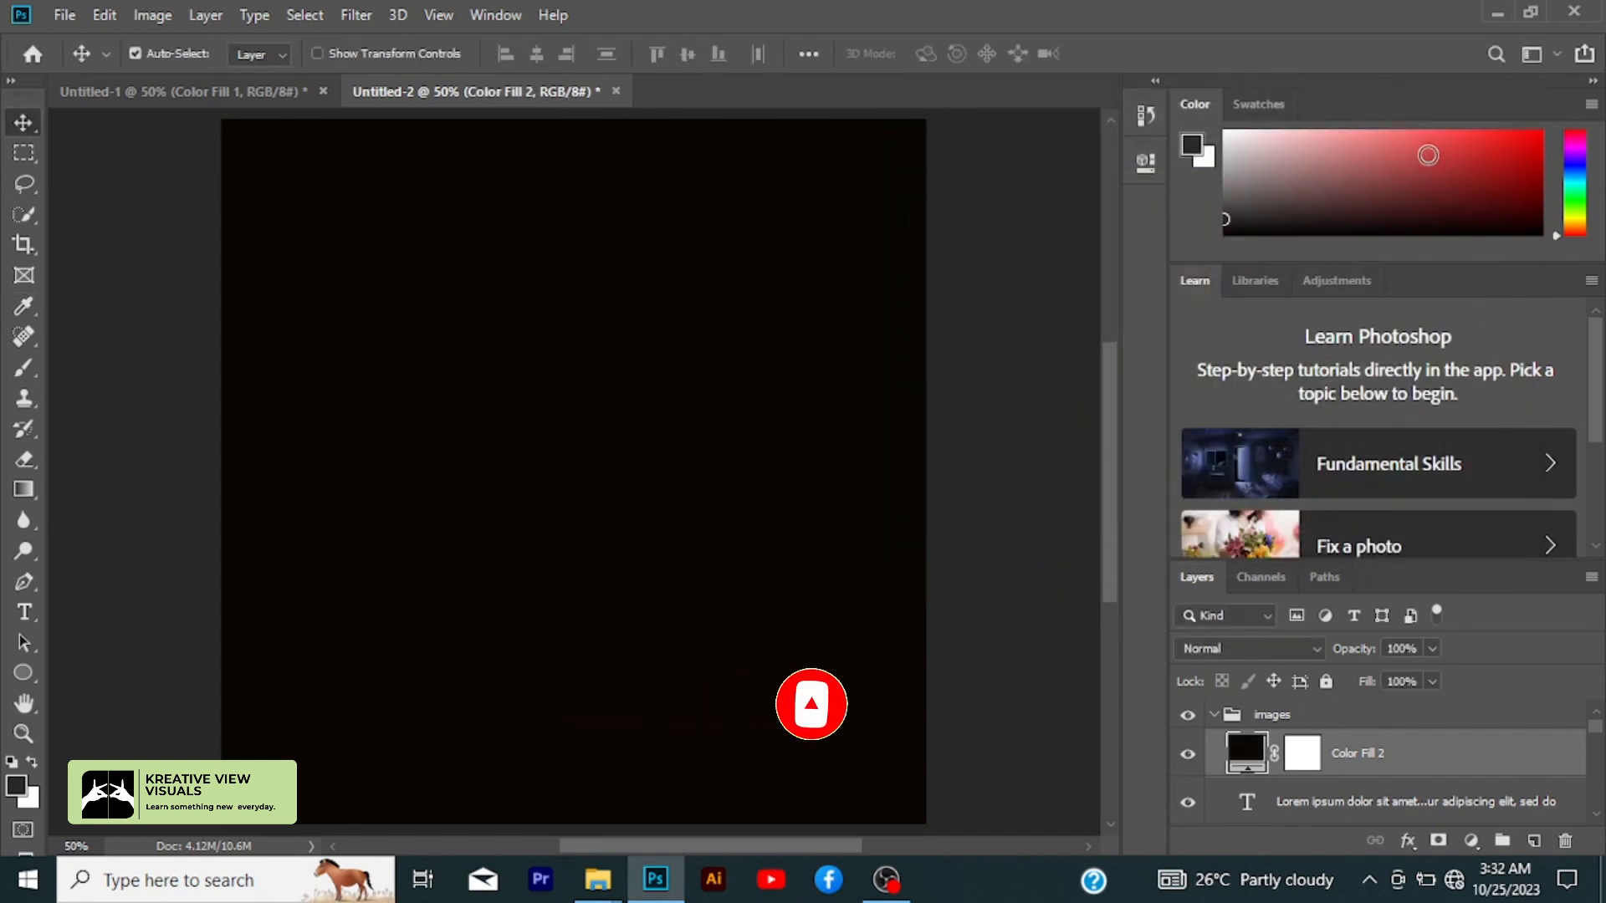
# - Apply a Canvas Texturizer filter (scaling 100%, relief 4) to the near-black fill as a smart object and set its blend mode to Exclusion
pyautogui.click(358, 24)
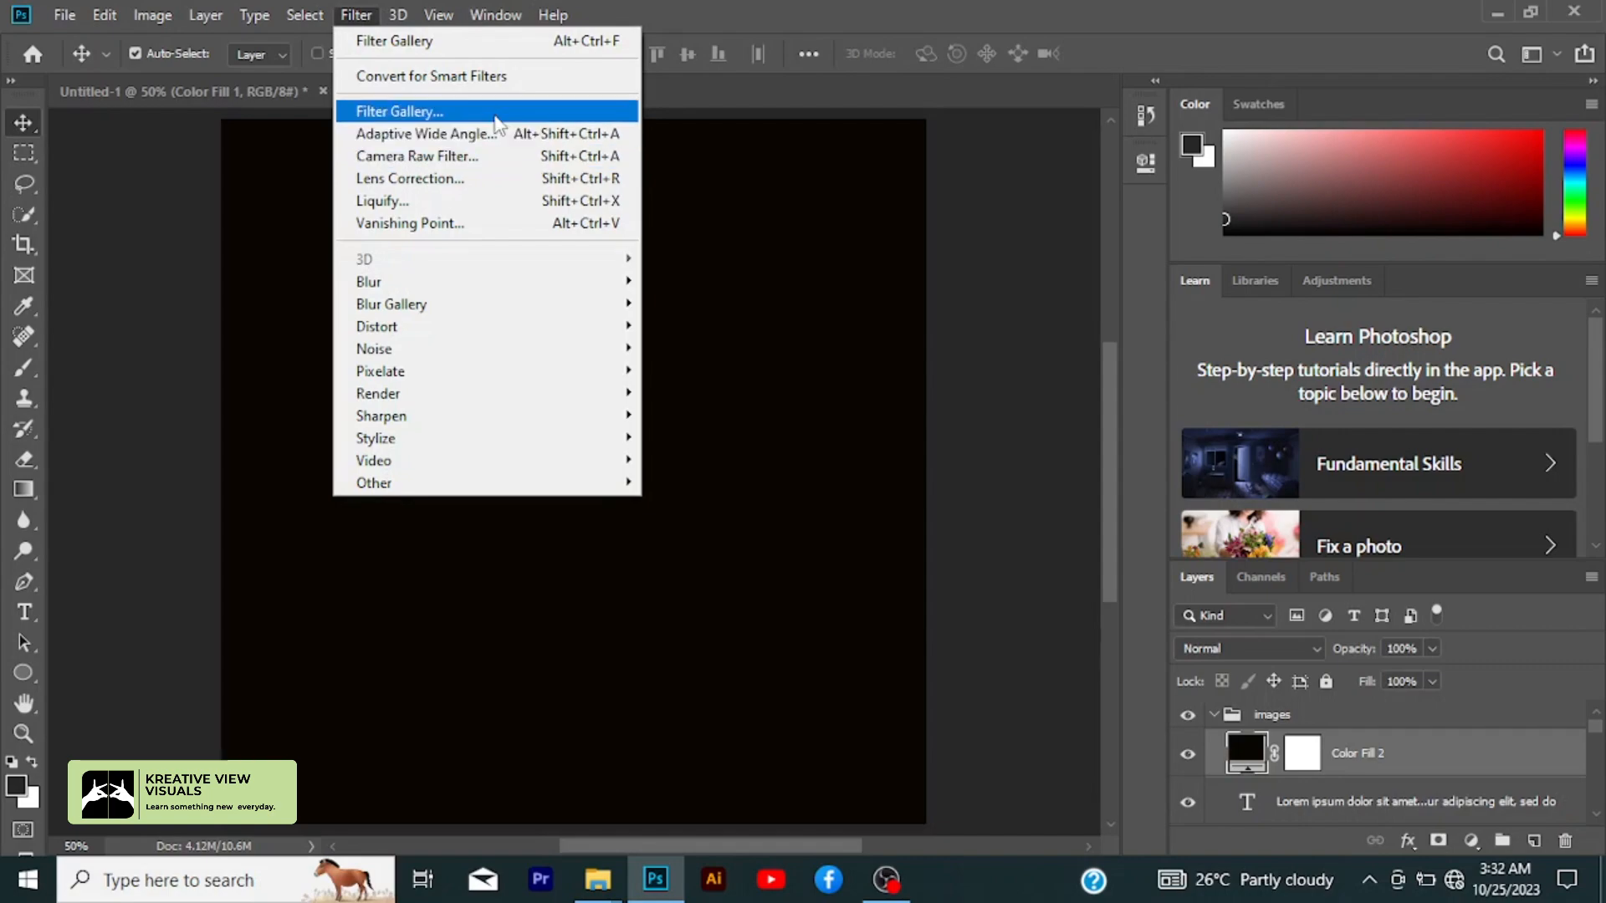
pyautogui.click(493, 116)
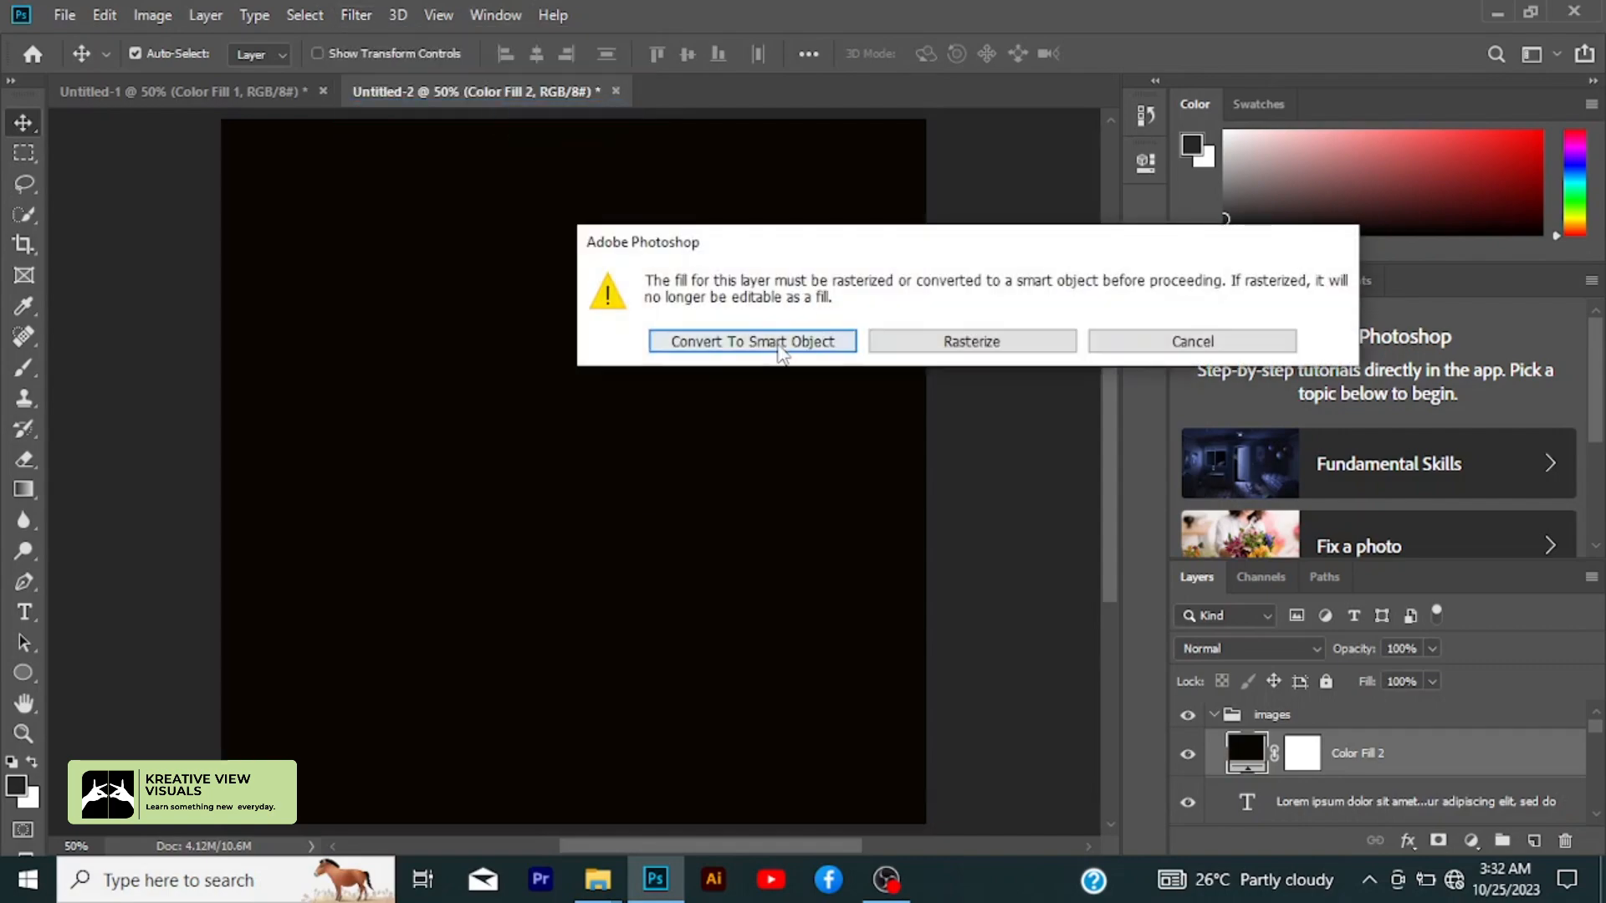
pyautogui.click(776, 342)
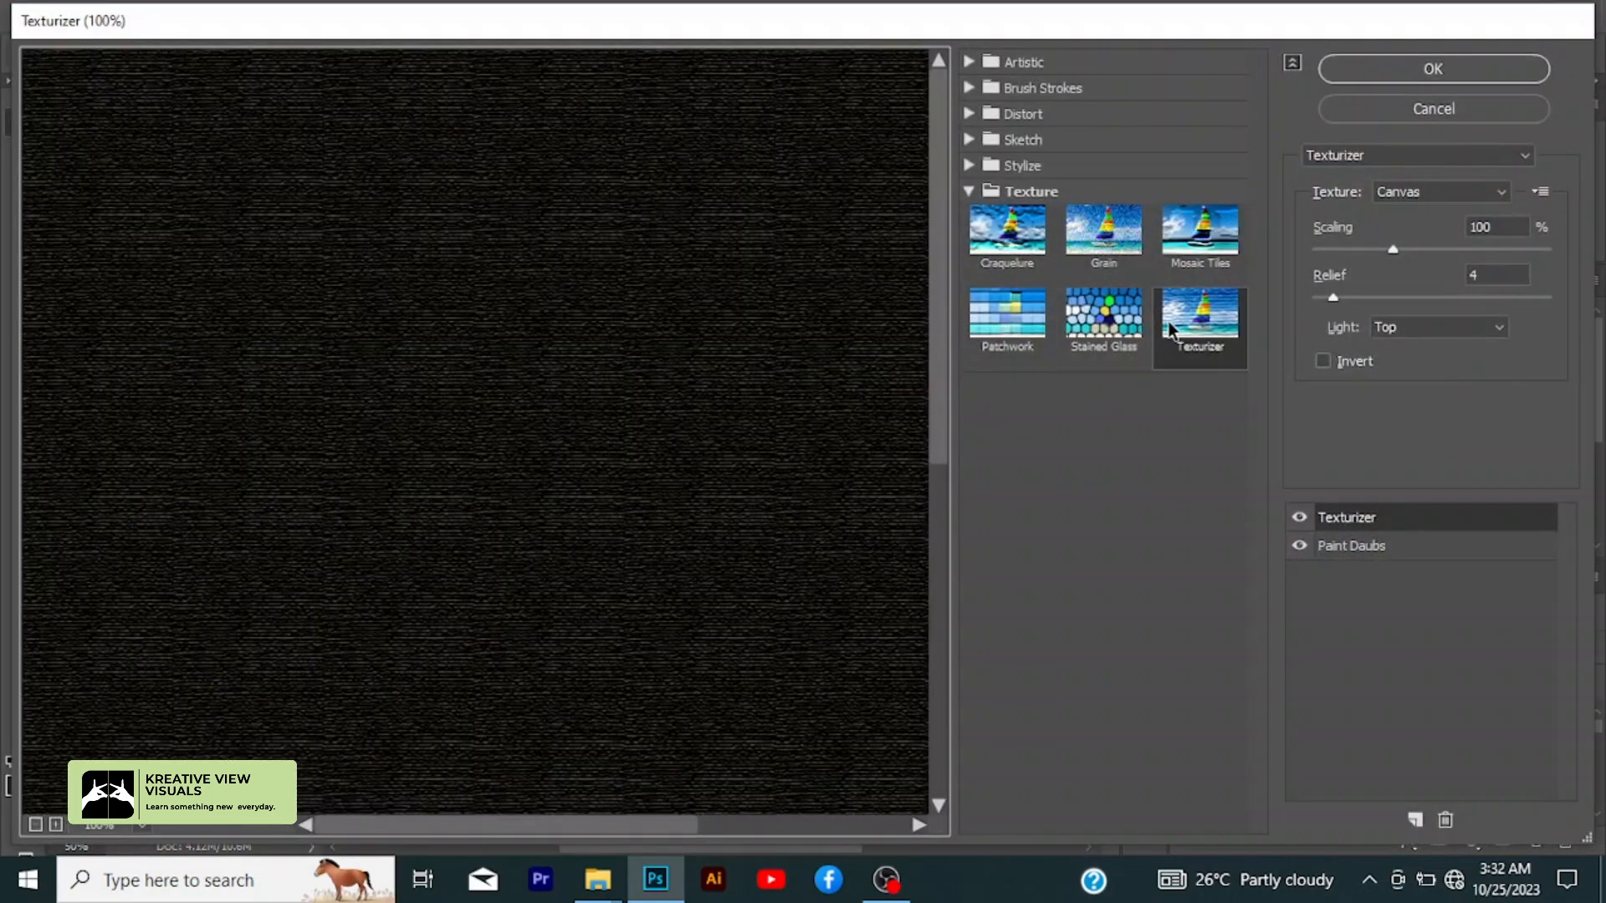
pyautogui.click(1198, 320)
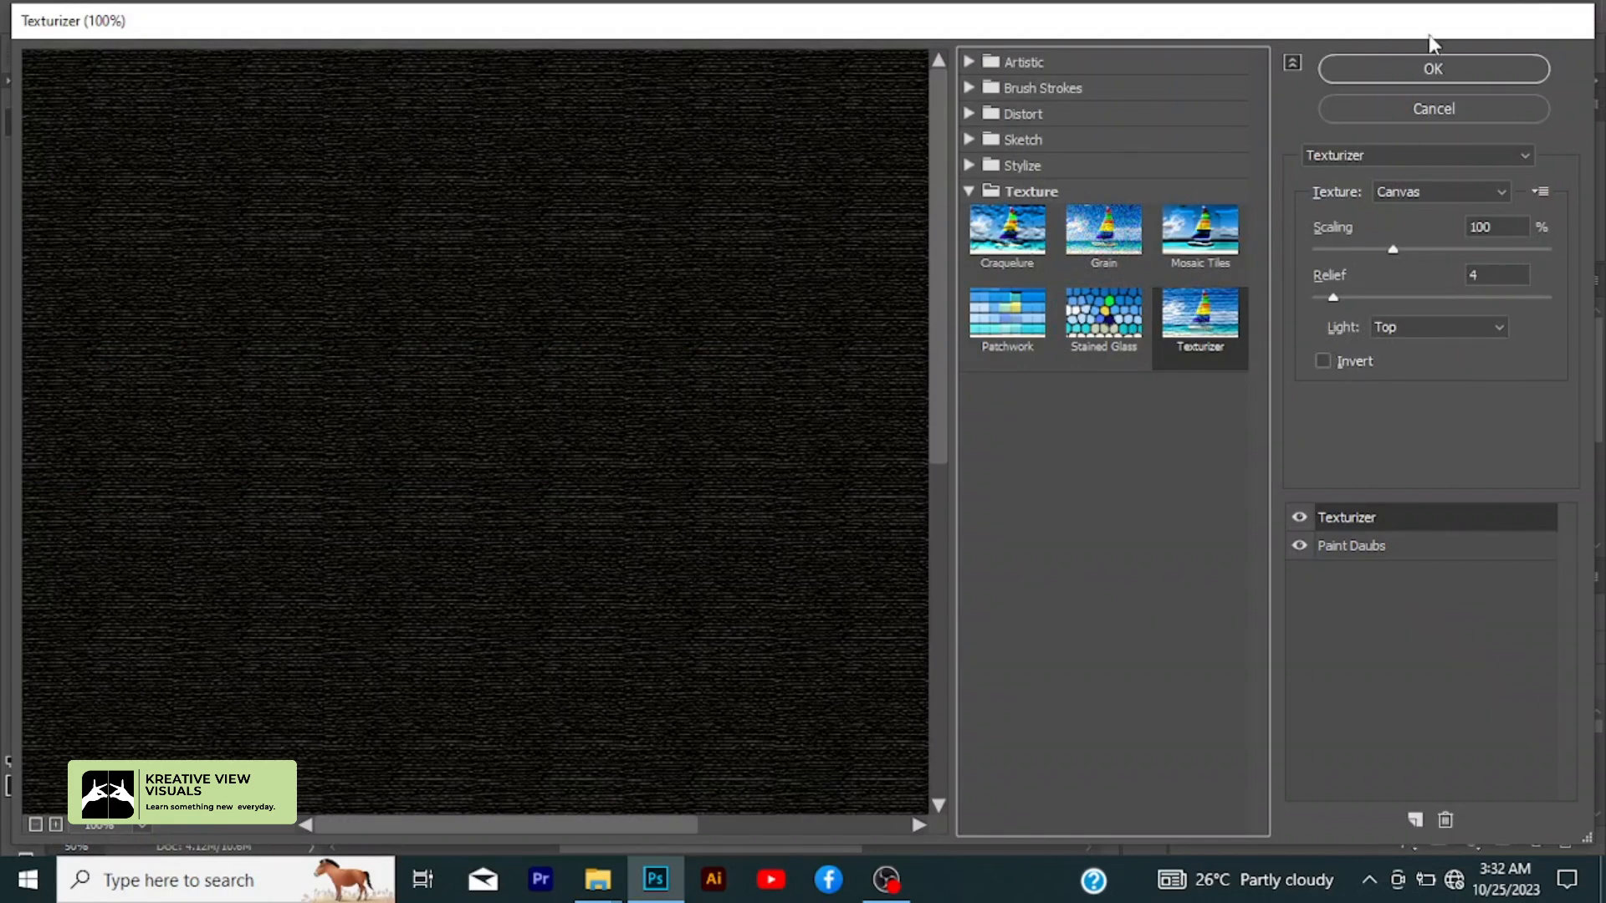
pyautogui.click(1432, 67)
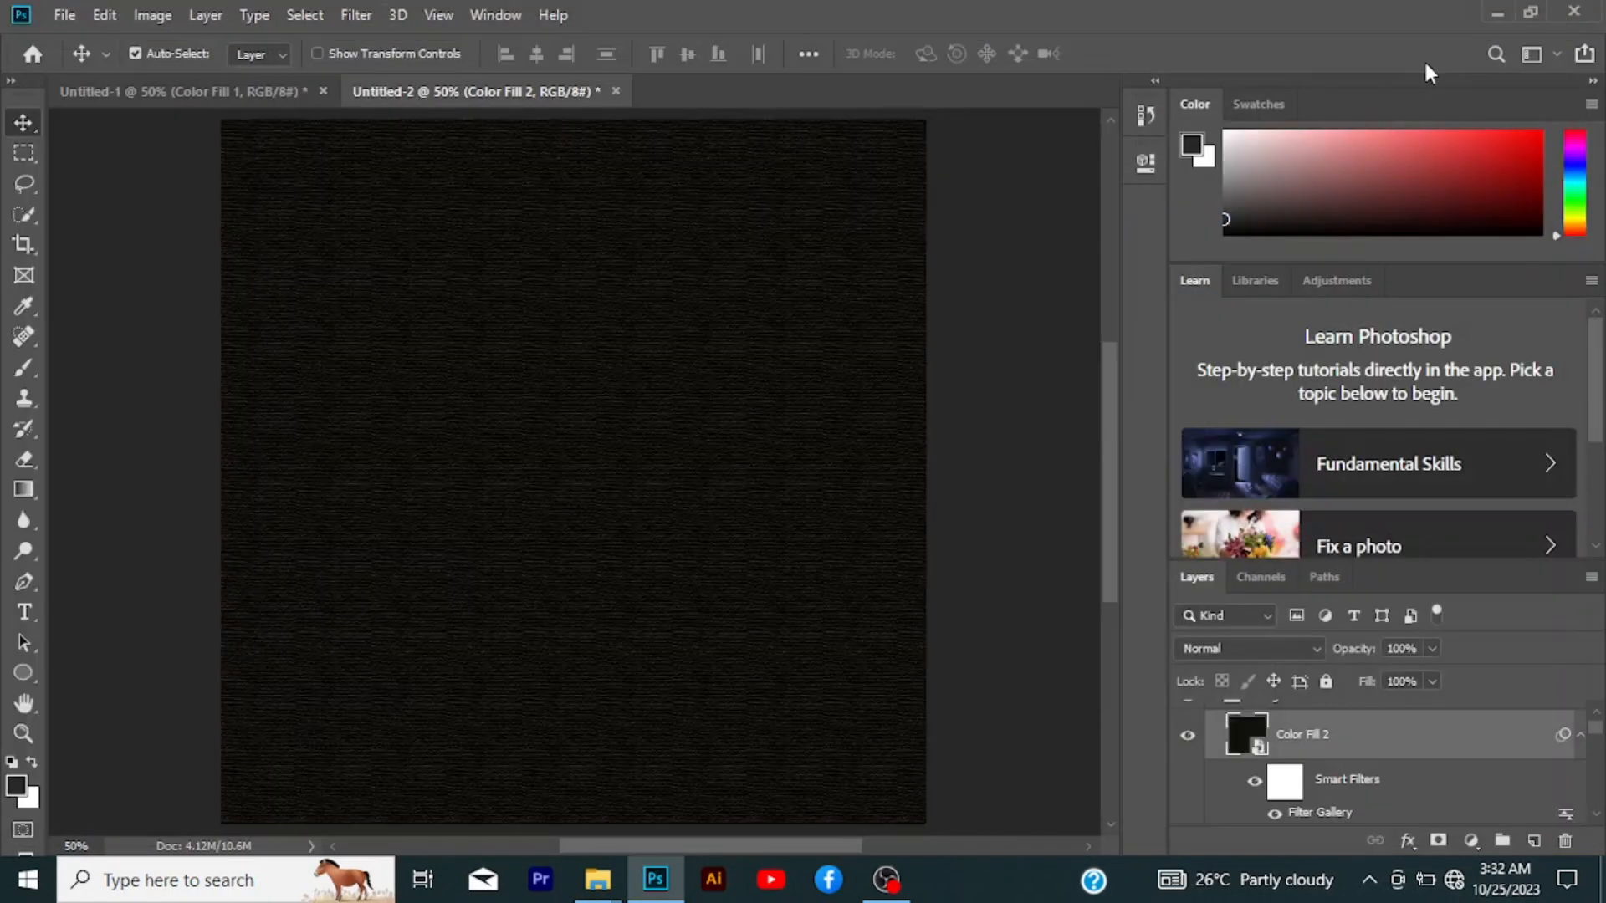
pyautogui.click(1313, 646)
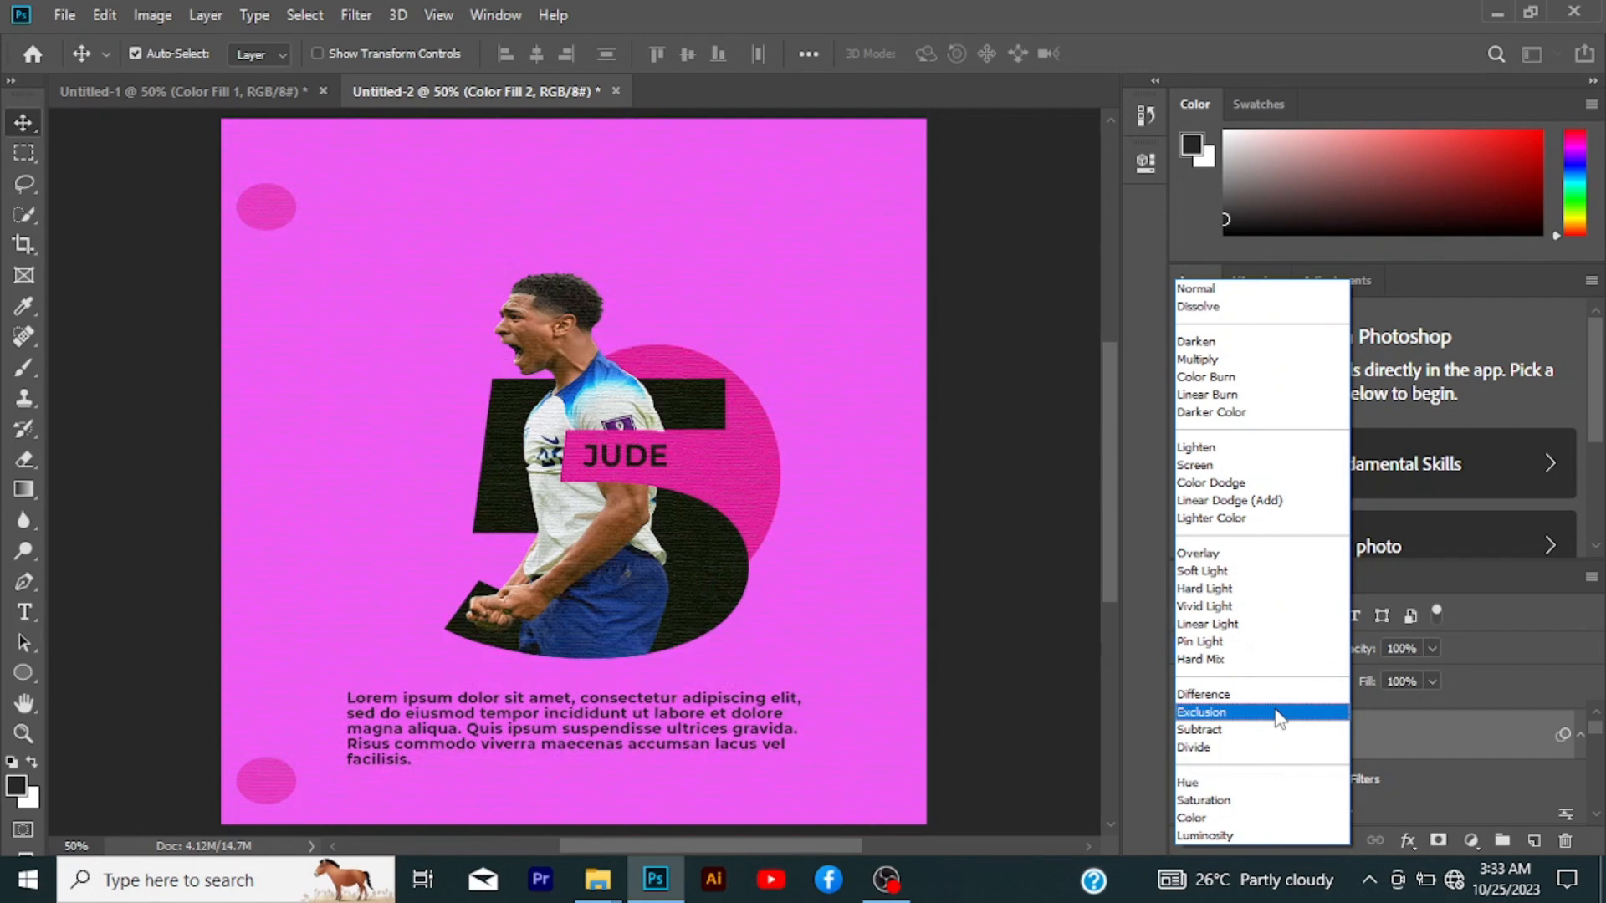
pyautogui.click(1278, 714)
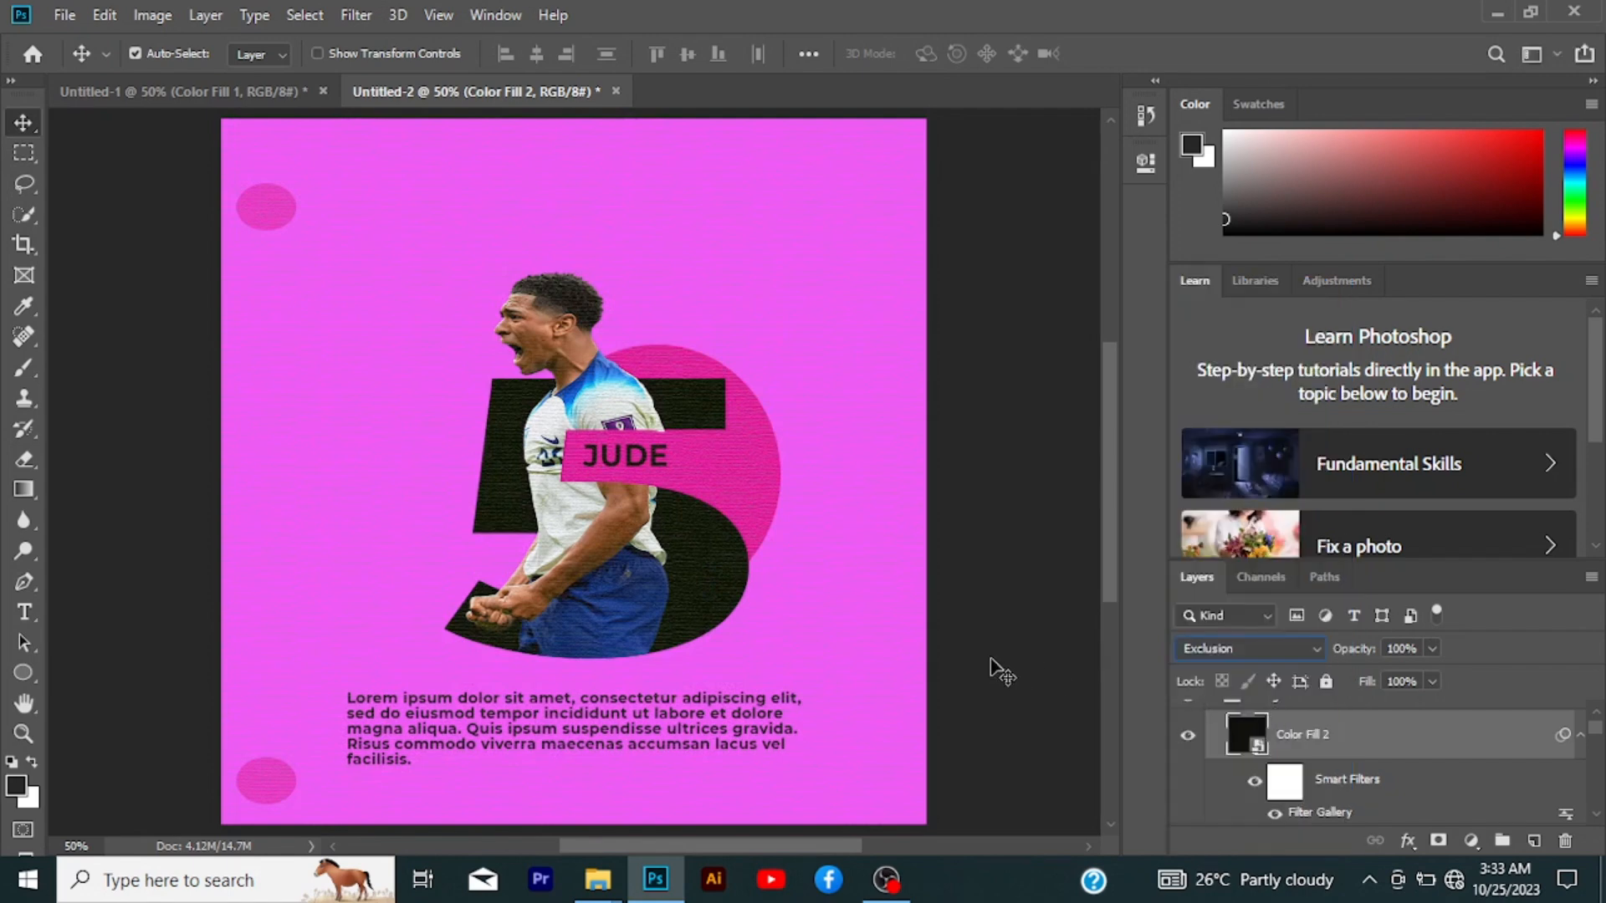